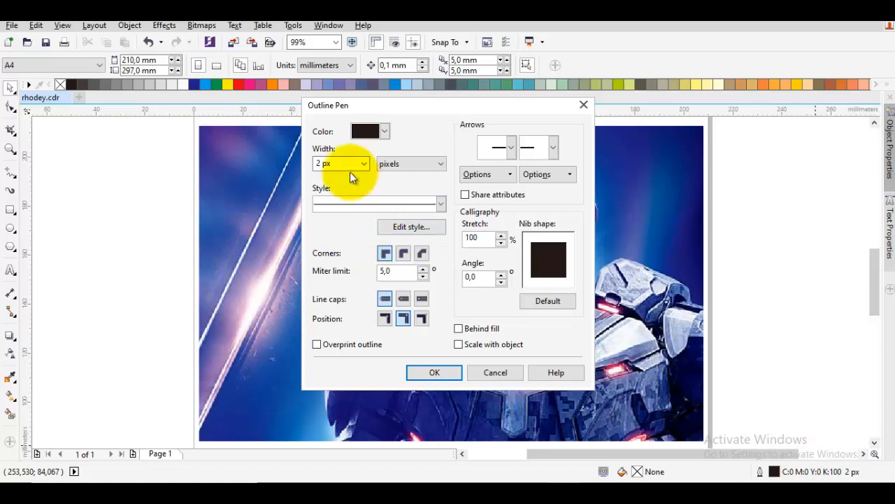
# - Set the default outline width to 20 px
pyautogui.click(367, 165)
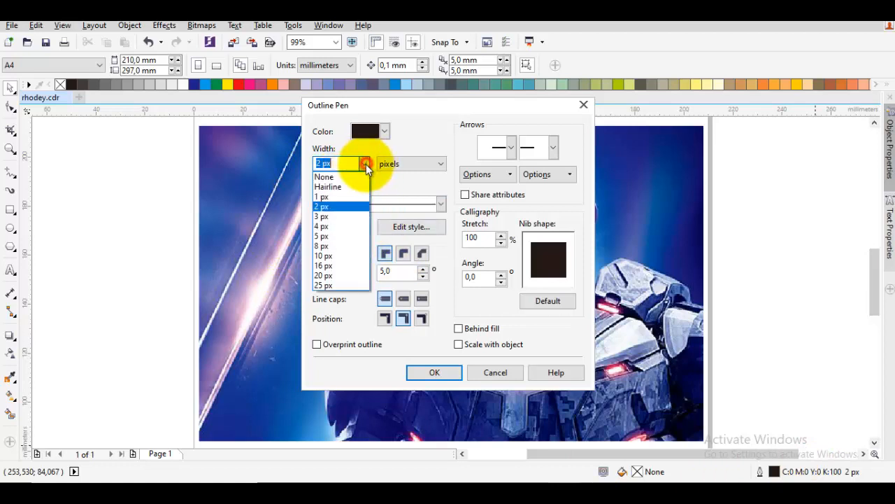
pyautogui.click(335, 277)
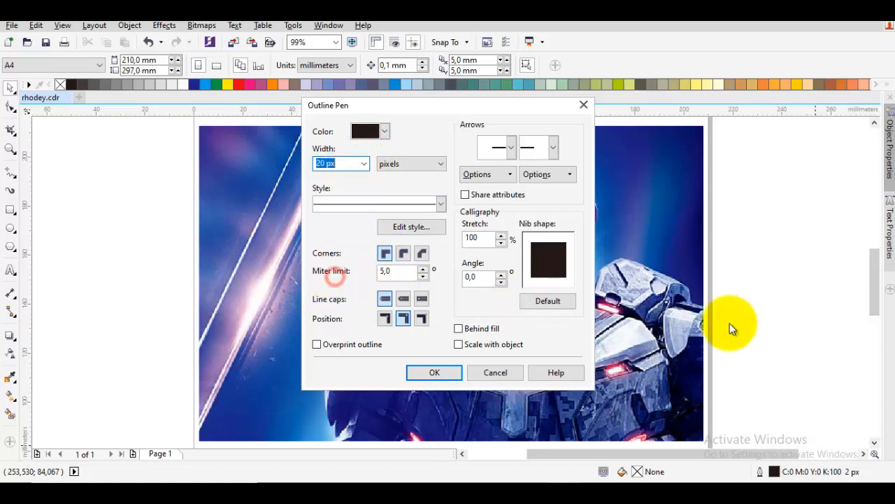
pyautogui.click(440, 372)
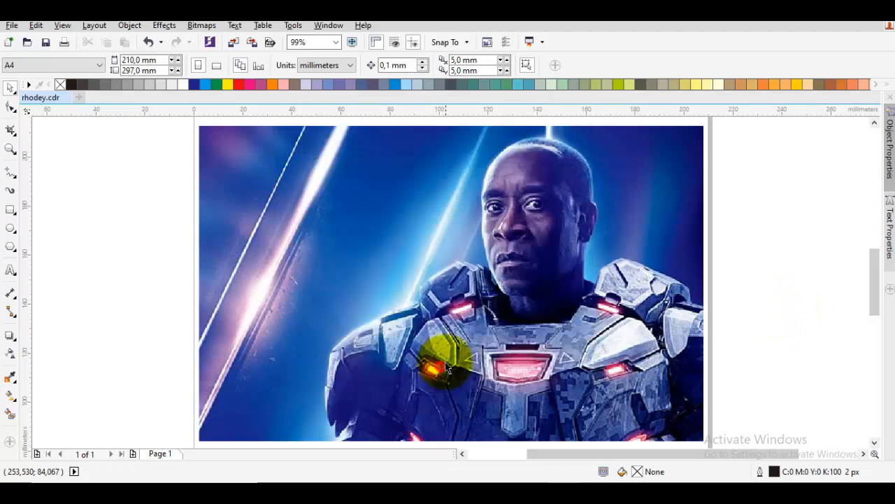
pyautogui.click(791, 314)
# - Trace the eyebrow on the face's left edge with a single Pen curve about 9.5 mm wide and 3 mm high
pyautogui.scroll(3, 542, 251)
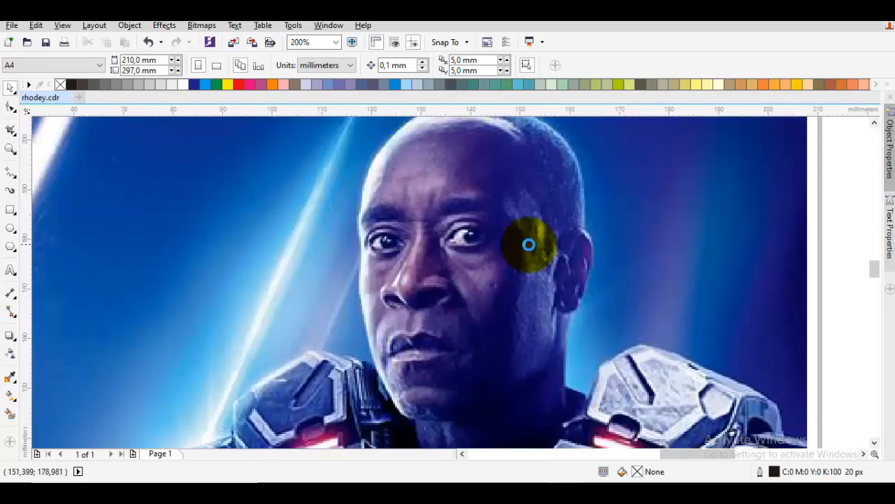
pyautogui.moveTo(466, 235); pyautogui.dragTo(422, 293)
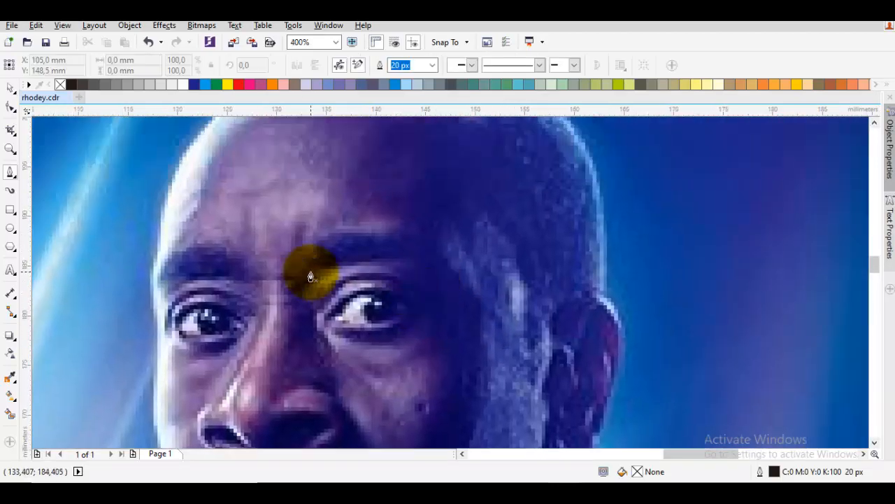
pyautogui.moveTo(310, 272); pyautogui.dragTo(510, 290)
pyautogui.moveTo(450, 289); pyautogui.dragTo(396, 238)
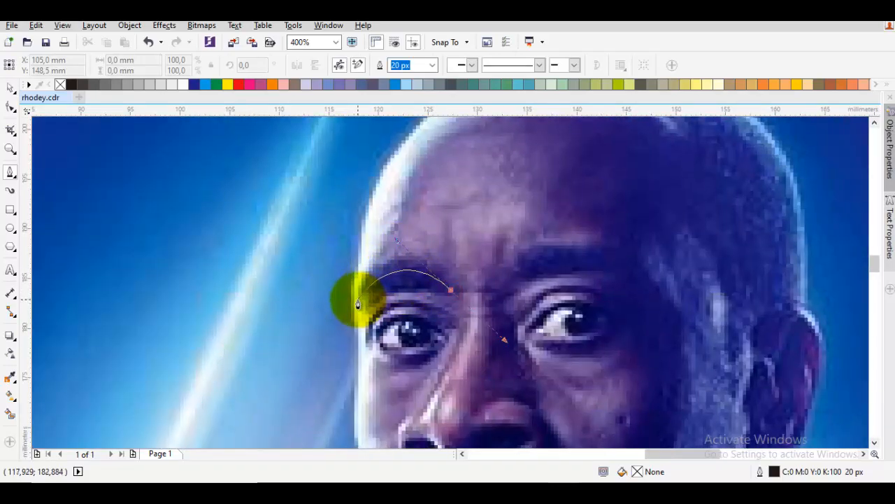
pyautogui.click(358, 303)
pyautogui.press('space')
# - Place a circle about 3.9 mm across over the pupil below the traced eyebrow, filled black with no outline
pyautogui.scroll(2, 377, 308)
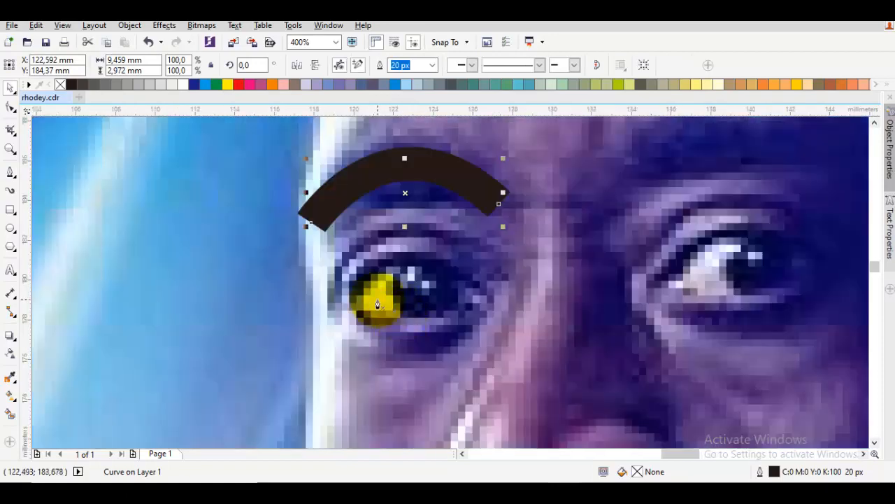
pyautogui.moveTo(355, 234); pyautogui.dragTo(420, 236)
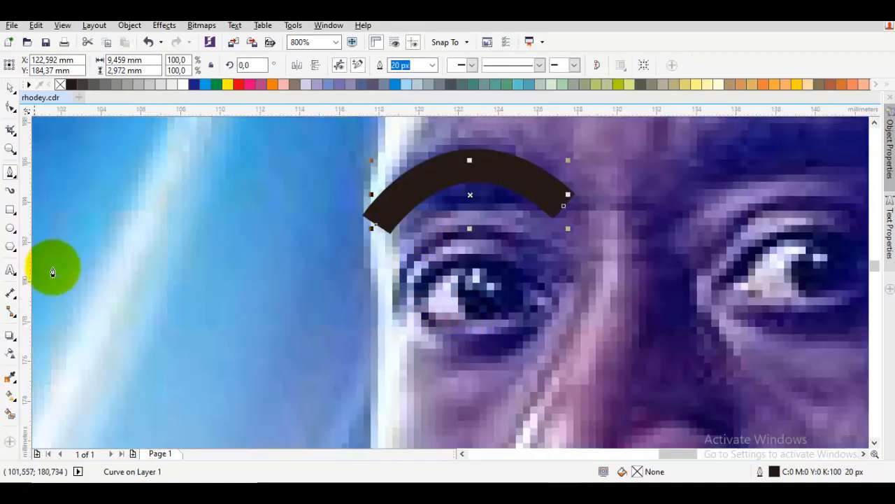
pyautogui.click(10, 229)
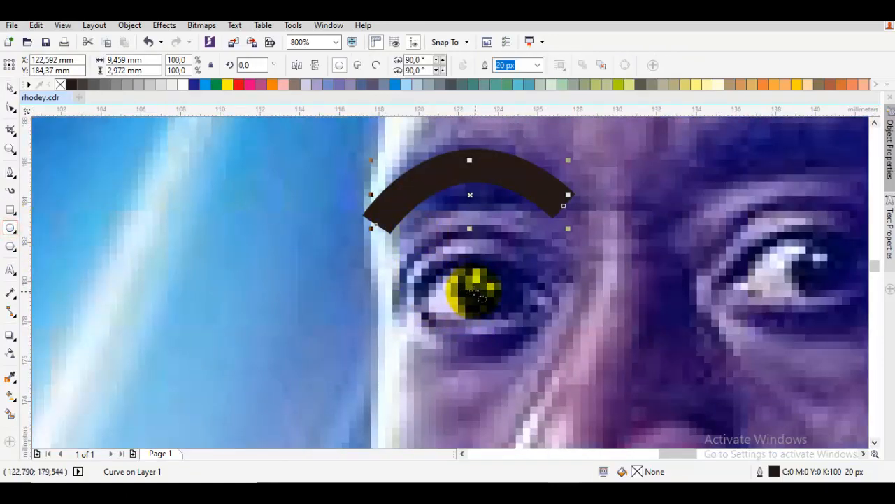
pyautogui.moveTo(480, 293); pyautogui.dragTo(521, 333)
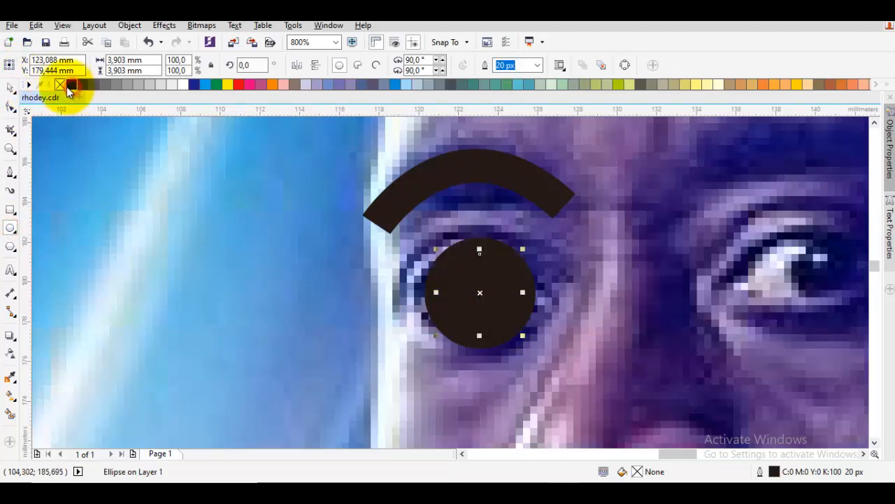
pyautogui.rightClick(58, 84)
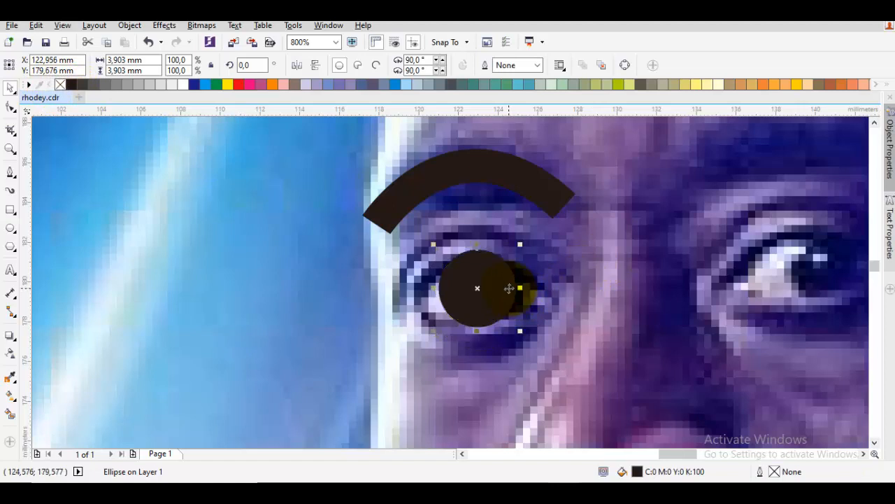
# - Trace the other eyebrow with an arched curve and place a copy of the black pupil circle on that eye
pyautogui.scroll(-1, 509, 288)
pyautogui.moveTo(613, 250); pyautogui.dragTo(507, 184)
pyautogui.press('p')
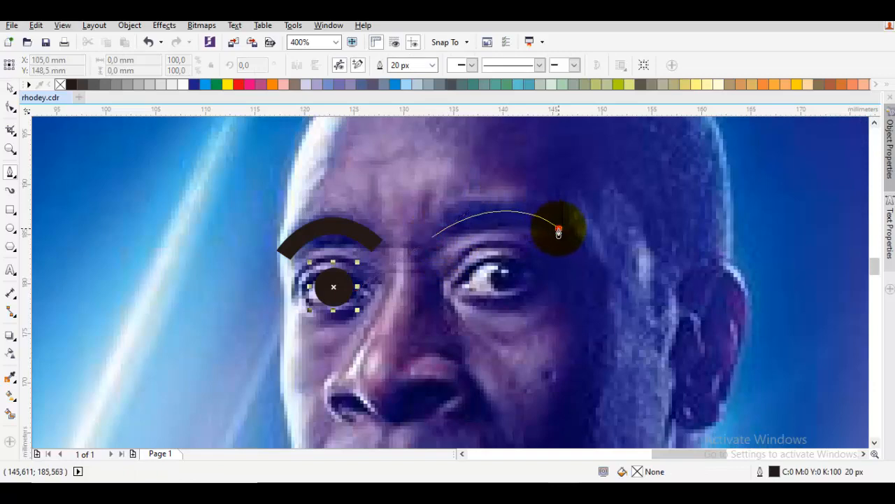
pyautogui.click(558, 232)
pyautogui.press('space')
pyautogui.moveTo(330, 291); pyautogui.dragTo(501, 287)
# - Trace the nose with one curve running from the bridge around the nostril to the base
pyautogui.moveTo(448, 322); pyautogui.dragTo(506, 246)
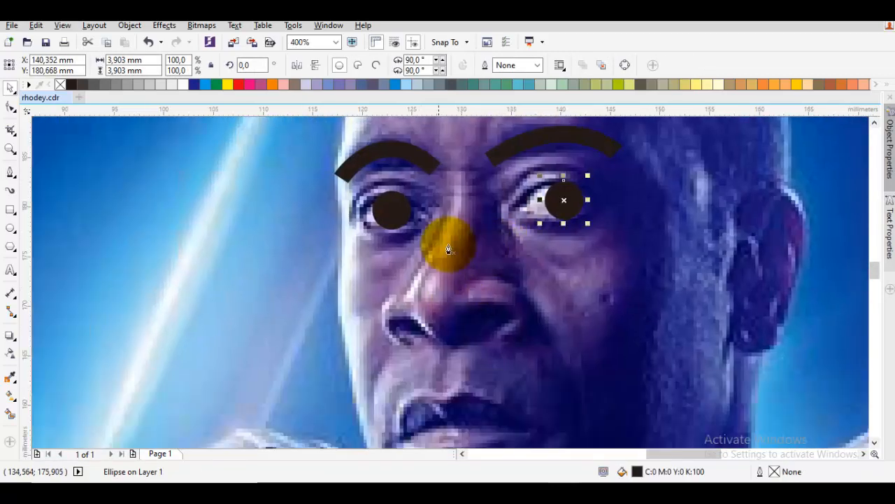
pyautogui.press('space')
pyautogui.moveTo(455, 208); pyautogui.dragTo(350, 318)
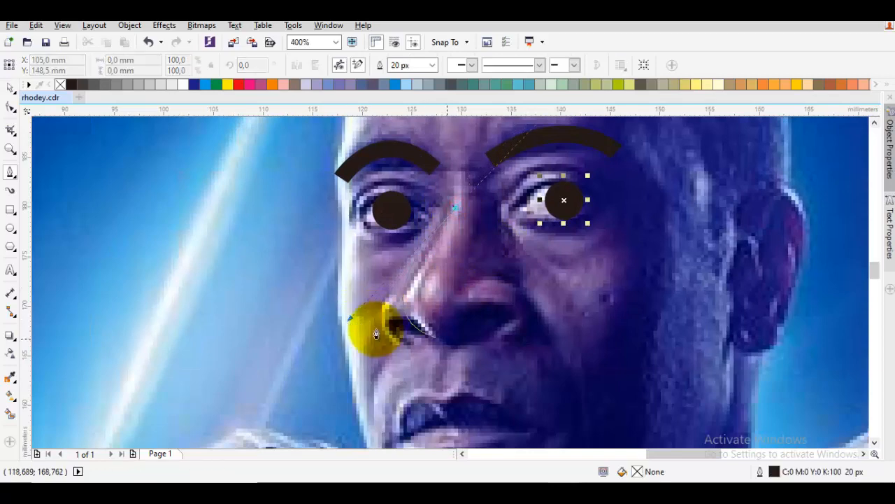
pyautogui.moveTo(489, 334); pyautogui.dragTo(562, 305)
pyautogui.press('space')
# - Trace the line between the lips with a two-segment wavy curve from one mouth corner to the other
pyautogui.click(520, 365)
pyautogui.moveTo(520, 366); pyautogui.dragTo(554, 243)
pyautogui.press('space')
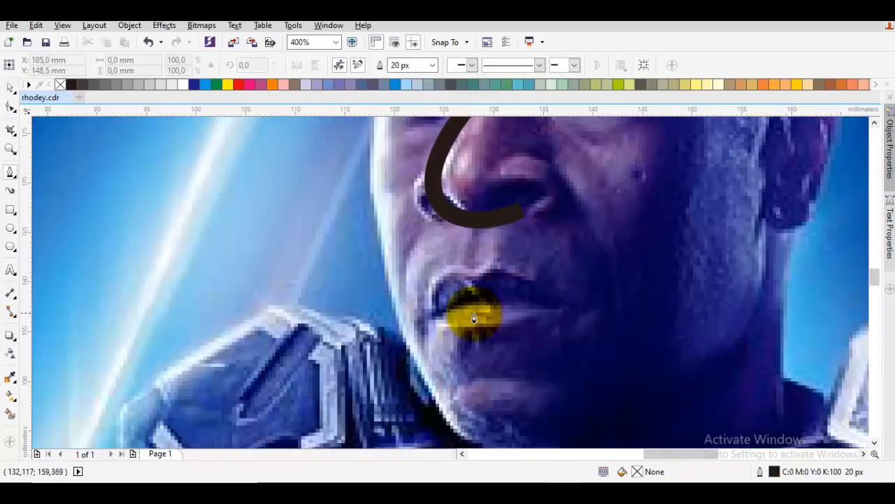
pyautogui.scroll(1, 474, 319)
pyautogui.moveTo(406, 319); pyautogui.dragTo(479, 269)
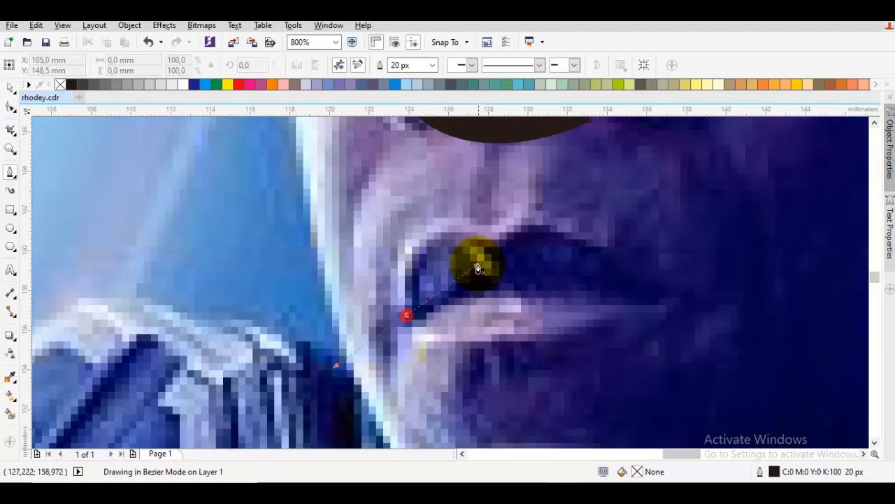
pyautogui.click(518, 286)
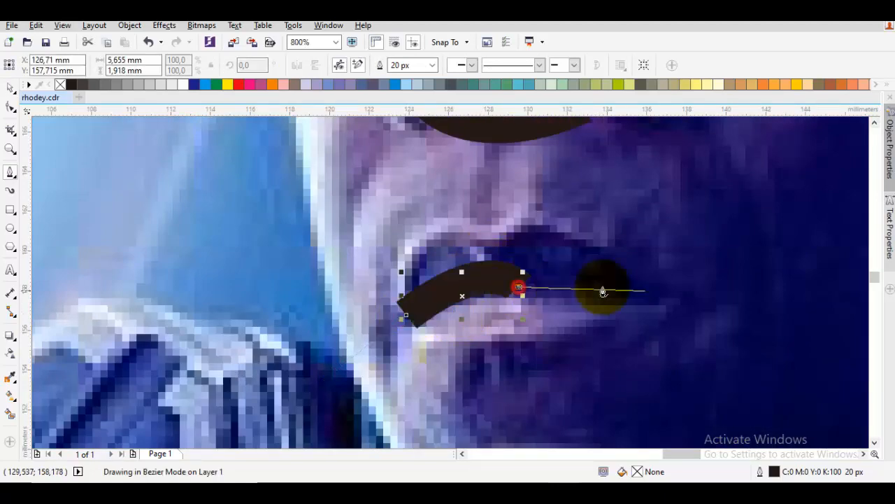
pyautogui.moveTo(651, 299); pyautogui.dragTo(729, 348)
pyautogui.press('space')
# - Try moving the background photo aside to check the traced facial features, and undo the move
pyautogui.scroll(-3, 694, 324)
pyautogui.press('Escape')
pyautogui.moveTo(693, 323); pyautogui.dragTo(549, 301)
pyautogui.scroll(-2, 500, 257)
pyautogui.click(579, 306)
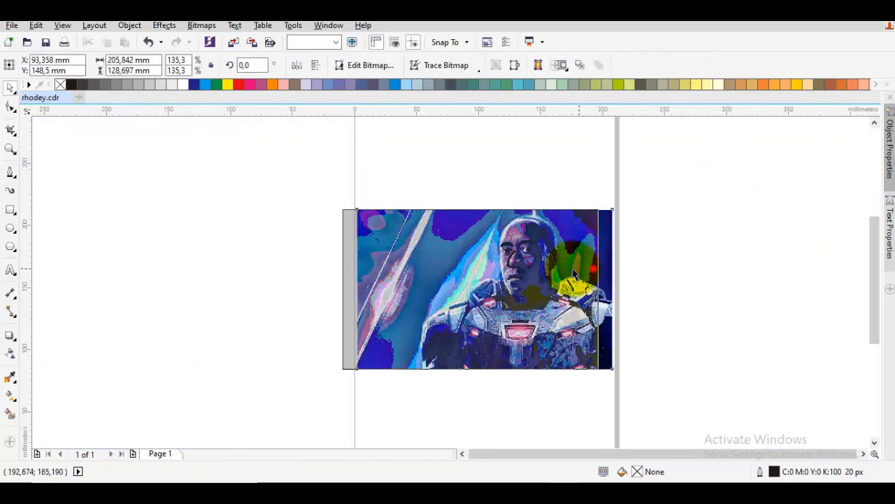
pyautogui.moveTo(594, 268); pyautogui.dragTo(332, 258)
pyautogui.click(615, 253)
pyautogui.scroll(1, 535, 255)
pyautogui.hotkey('ctrl', 'z')
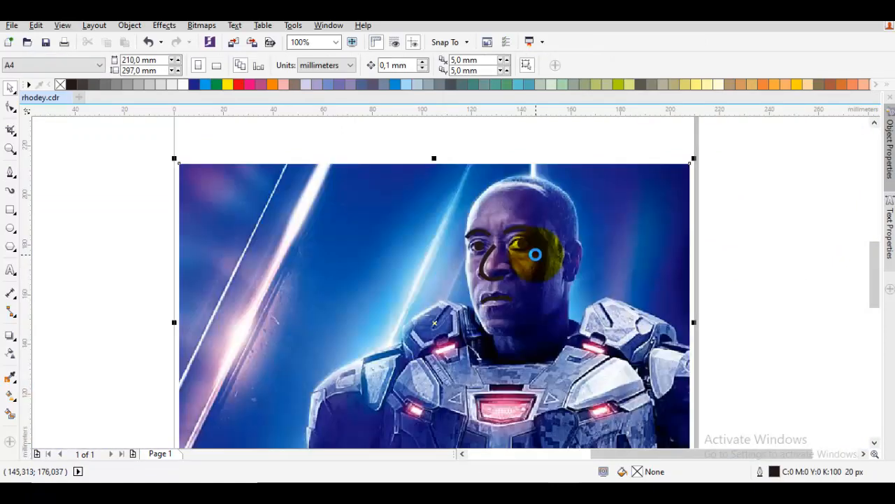
# - Trace the front hairline from the top of the forehead past the temple down to the end of the sideburn
pyautogui.press('space')
pyautogui.moveTo(509, 214); pyautogui.dragTo(510, 252)
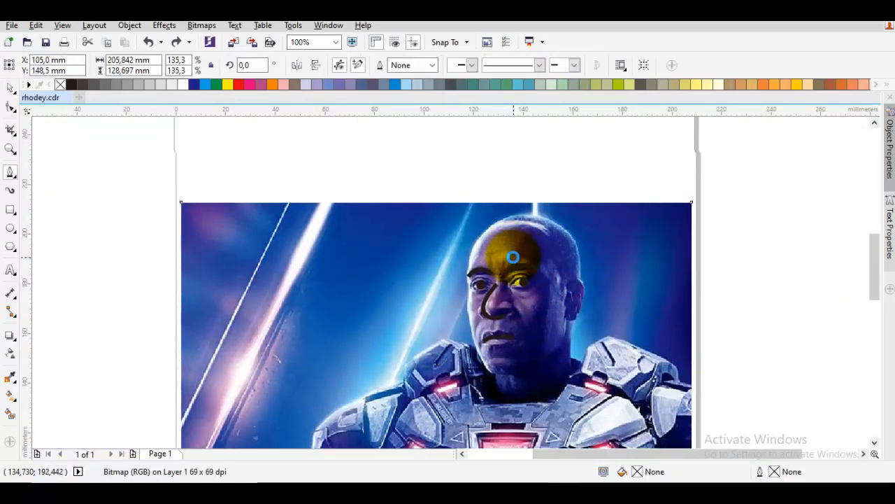
pyautogui.moveTo(507, 221); pyautogui.dragTo(506, 254)
pyautogui.scroll(1, 506, 254)
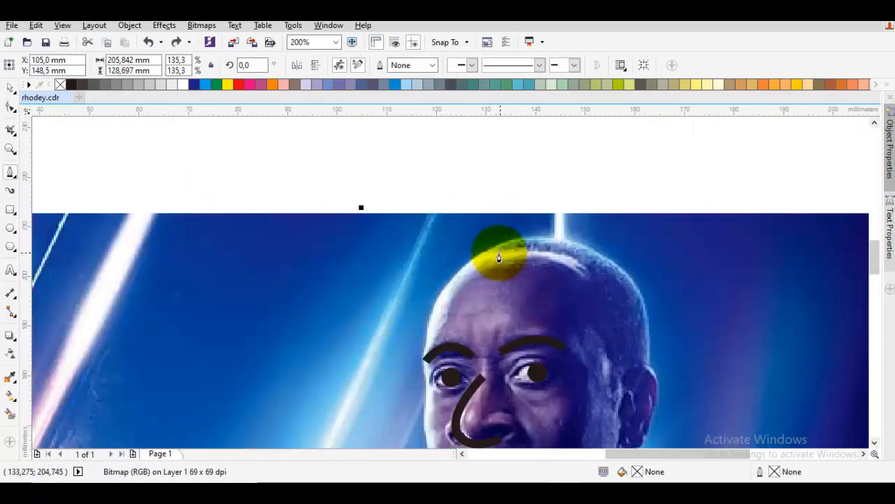
pyautogui.moveTo(473, 260); pyautogui.dragTo(629, 230)
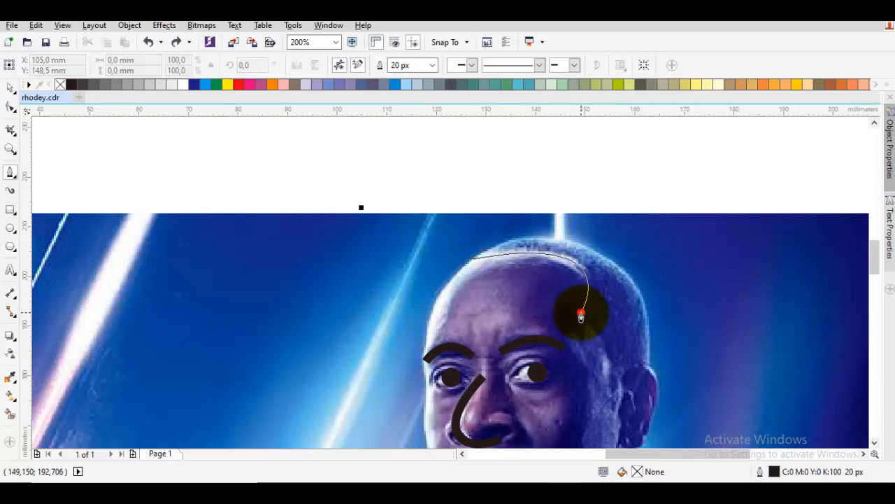
pyautogui.click(581, 317)
pyautogui.scroll(2, 580, 264)
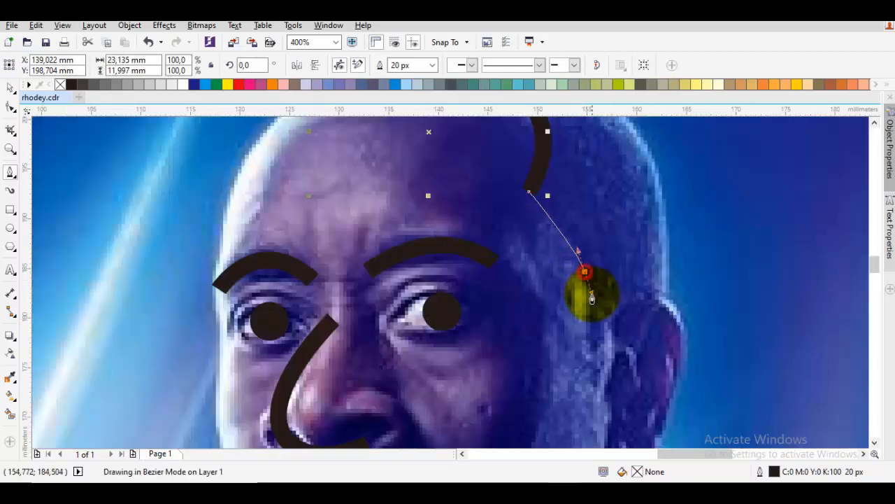
pyautogui.moveTo(596, 308); pyautogui.dragTo(595, 305)
pyautogui.doubleClick(584, 379)
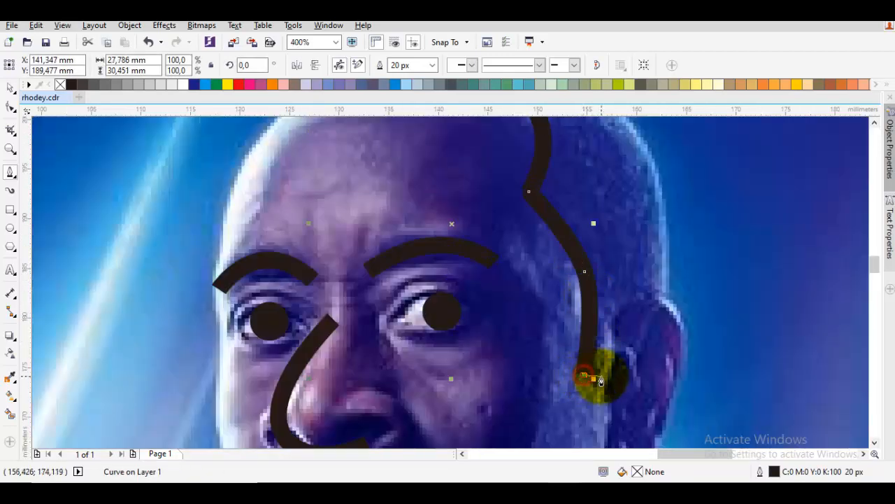
# - Continue the hair outline up over the ear and around the back of the head, closing it at the forehead, about 36 mm wide
pyautogui.moveTo(608, 378); pyautogui.dragTo(637, 293)
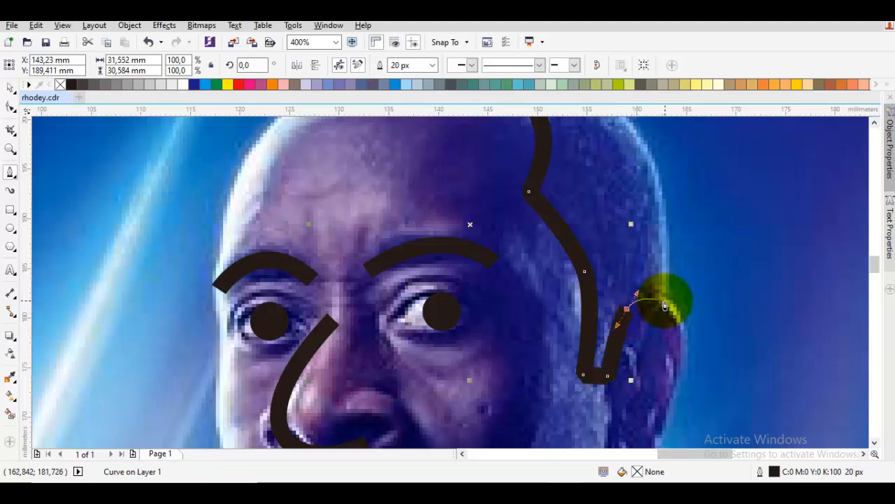
pyautogui.click(665, 305)
pyautogui.scroll(-1, 668, 301)
pyautogui.scroll(1, 664, 266)
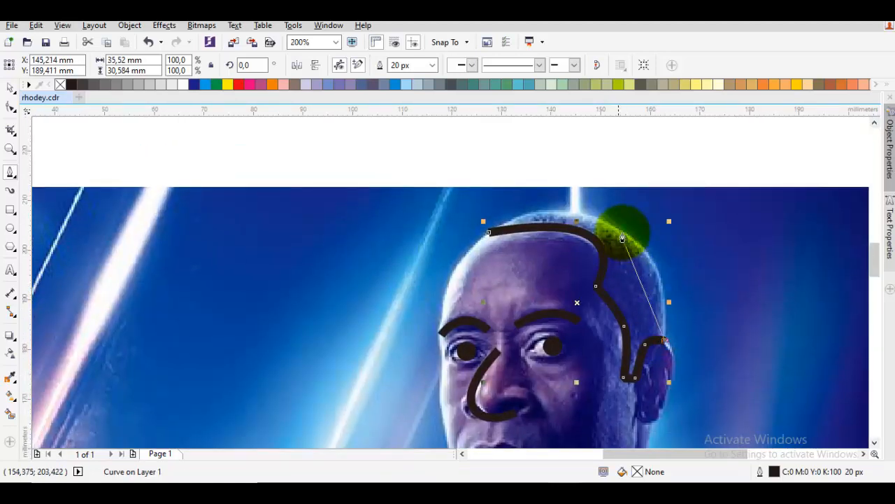
pyautogui.moveTo(613, 222)
pyautogui.mouseDown()
pyautogui.moveTo(568, 194)
pyautogui.moveTo(540, 196)
pyautogui.mouseUp()
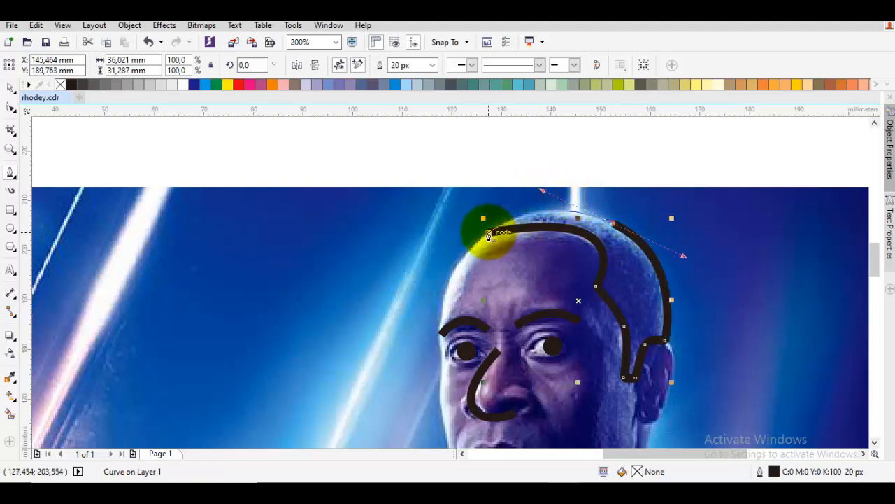
pyautogui.moveTo(486, 236); pyautogui.dragTo(596, 240)
# - Delete the surplus nodes at the back of the head, the sideburn and above the ear, and fill the hair shape dark gray
pyautogui.press('F10')
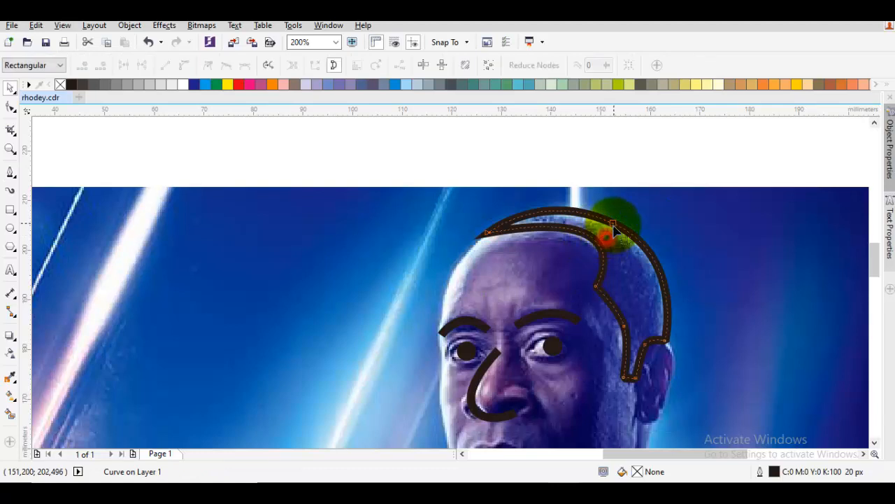
pyautogui.press('Delete')
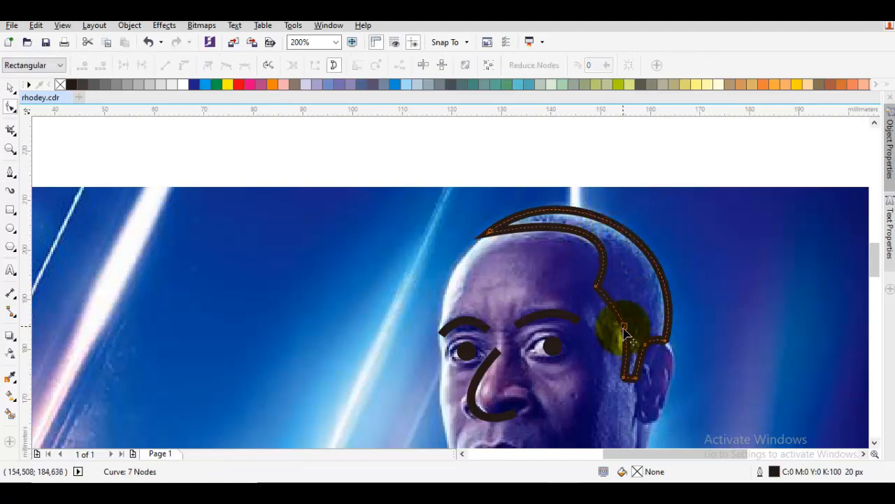
pyautogui.press('Delete')
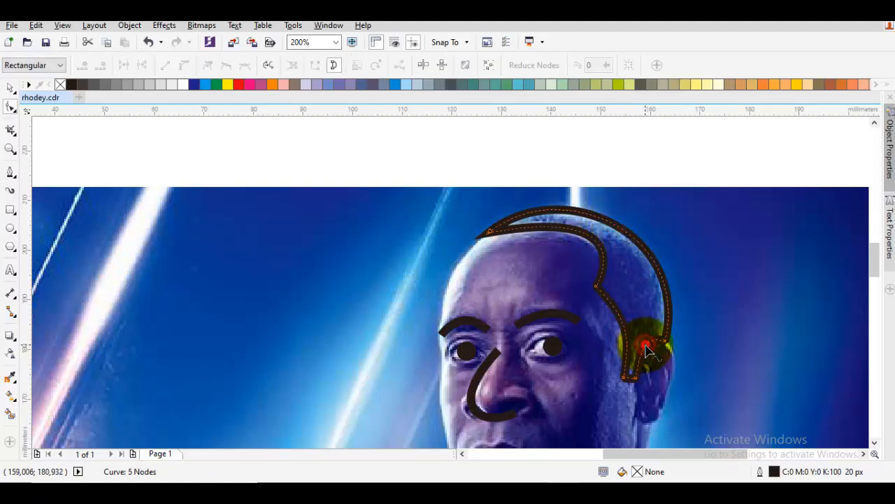
pyautogui.press('space')
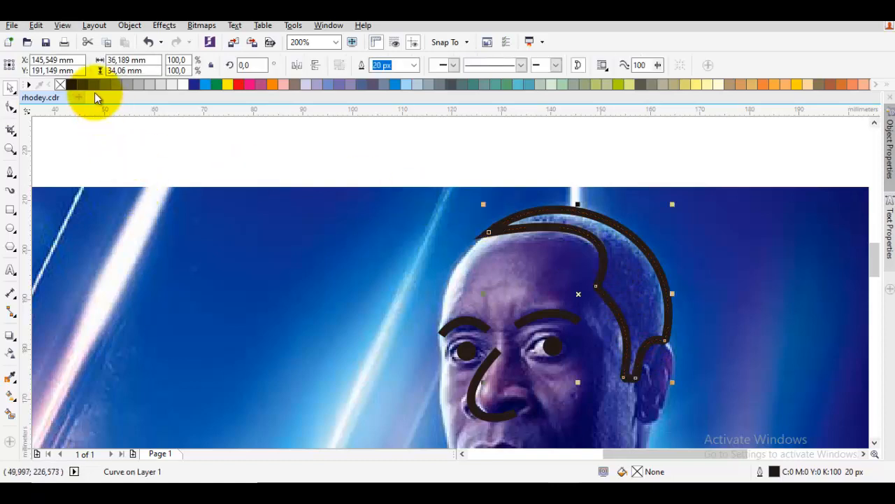
pyautogui.click(86, 85)
# - Trace the ear's outer edge from inside the hair down to the earlobe, about 8 mm wide and 25 mm high, redoing the lower segment
pyautogui.press('space')
pyautogui.moveTo(648, 321); pyautogui.dragTo(631, 286)
pyautogui.press('space')
pyautogui.click(618, 261)
pyautogui.press('F5')
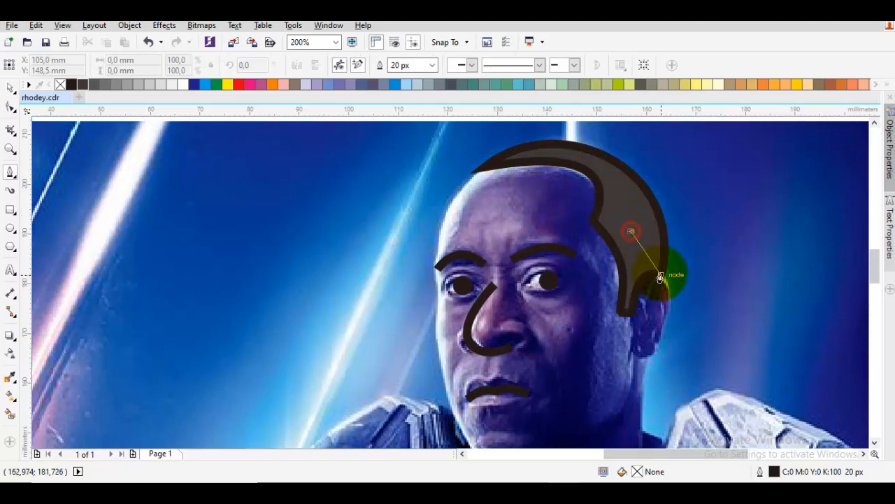
pyautogui.moveTo(663, 279)
pyautogui.mouseDown()
pyautogui.moveTo(676, 306)
pyautogui.moveTo(660, 350)
pyautogui.moveTo(625, 308)
pyautogui.mouseUp()
pyautogui.click(633, 356)
pyautogui.click(635, 352)
pyautogui.hotkey('ctrl', 'z')
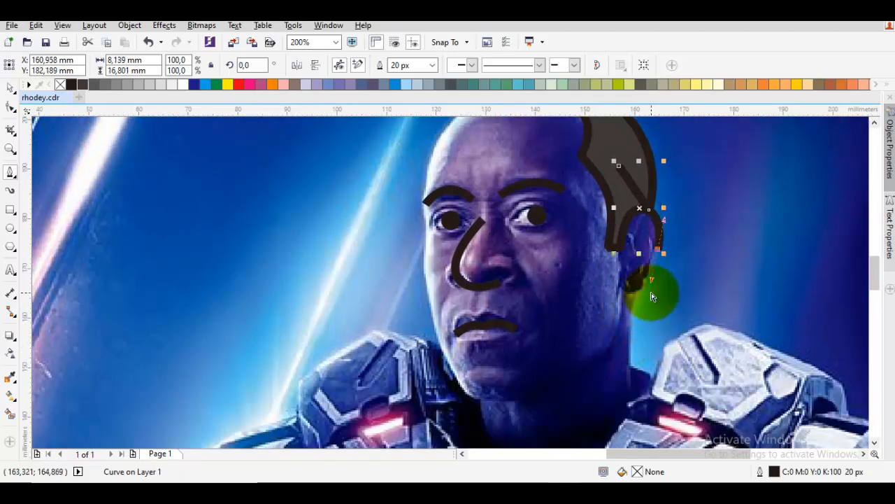
pyautogui.scroll(1, 650, 290)
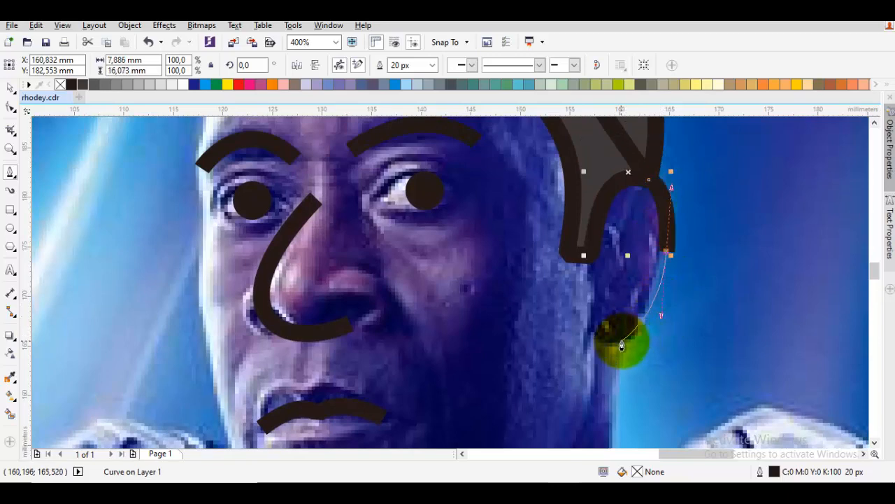
pyautogui.click(622, 342)
# - Continue the ear outline down the back of the neck, along the armor's collar and up the front of the neck to the chin
pyautogui.scroll(-1, 620, 342)
pyautogui.moveTo(614, 383); pyautogui.dragTo(628, 252)
pyautogui.moveTo(638, 288); pyautogui.dragTo(639, 265)
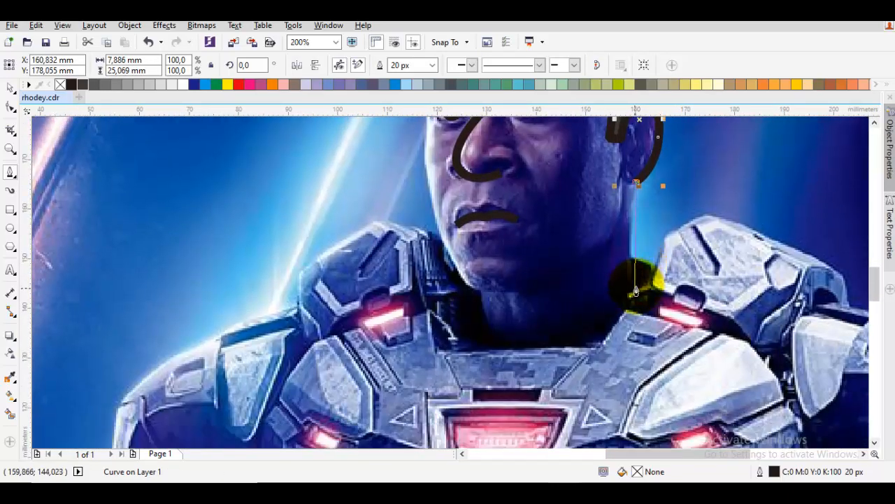
pyautogui.click(631, 240)
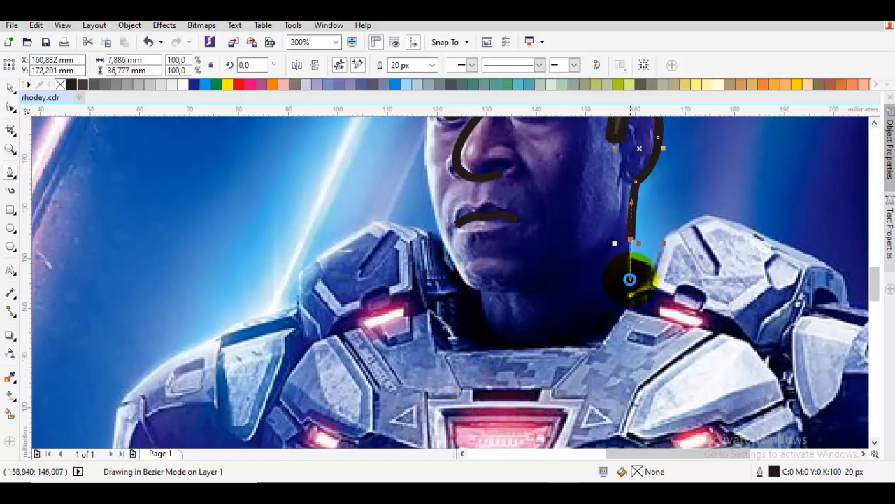
pyautogui.moveTo(614, 336); pyautogui.dragTo(650, 288)
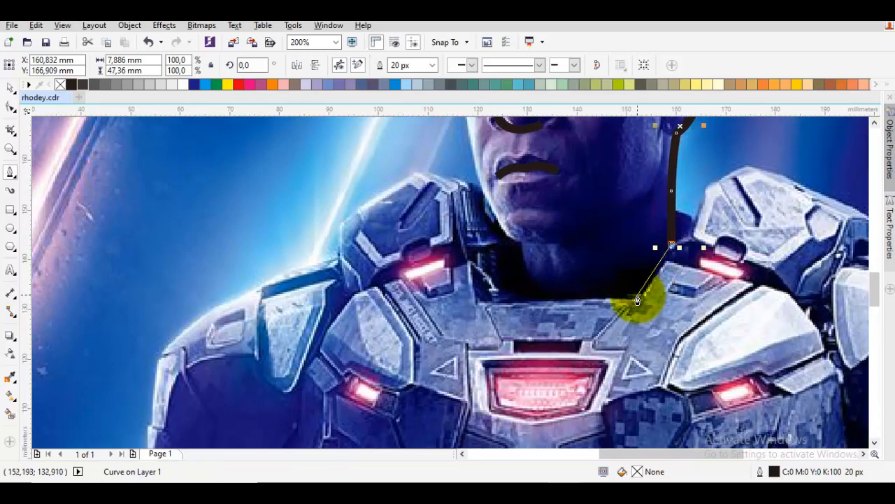
pyautogui.click(639, 291)
pyautogui.moveTo(521, 302); pyautogui.dragTo(516, 253)
pyautogui.click(517, 244)
pyautogui.moveTo(489, 210); pyautogui.dragTo(498, 326)
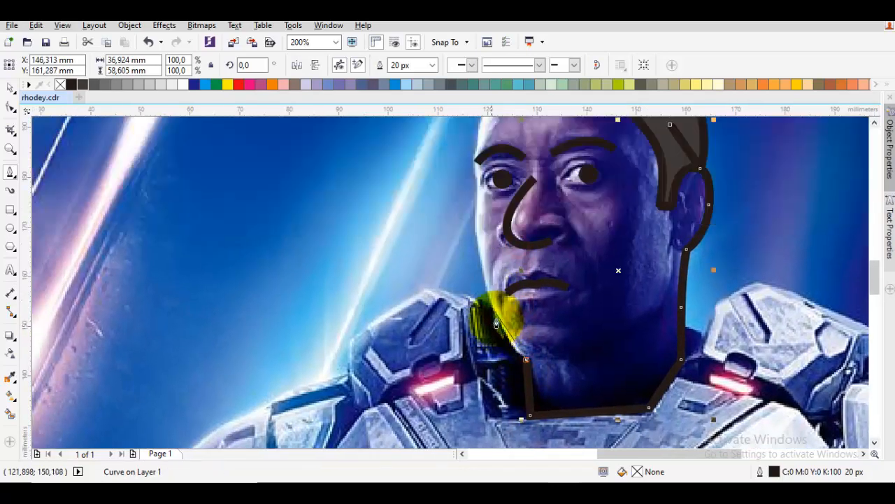
# - Extend the outline up the cheek and over the forehead, closing it inside the hair as a head shape about 47 mm wide and 75 mm high
pyautogui.moveTo(484, 284); pyautogui.dragTo(473, 224)
pyautogui.moveTo(472, 188)
pyautogui.mouseDown()
pyautogui.moveTo(482, 305)
pyautogui.moveTo(471, 236)
pyautogui.moveTo(486, 206)
pyautogui.moveTo(544, 191)
pyautogui.moveTo(516, 206)
pyautogui.mouseUp()
pyautogui.scroll(1, 474, 227)
pyautogui.scroll(-1, 483, 210)
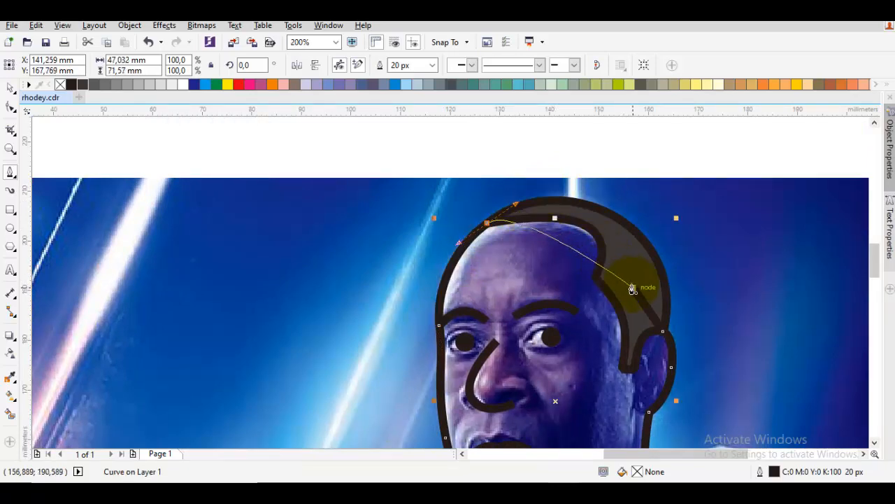
pyautogui.moveTo(632, 289); pyautogui.dragTo(625, 186)
pyautogui.scroll(-1, 630, 224)
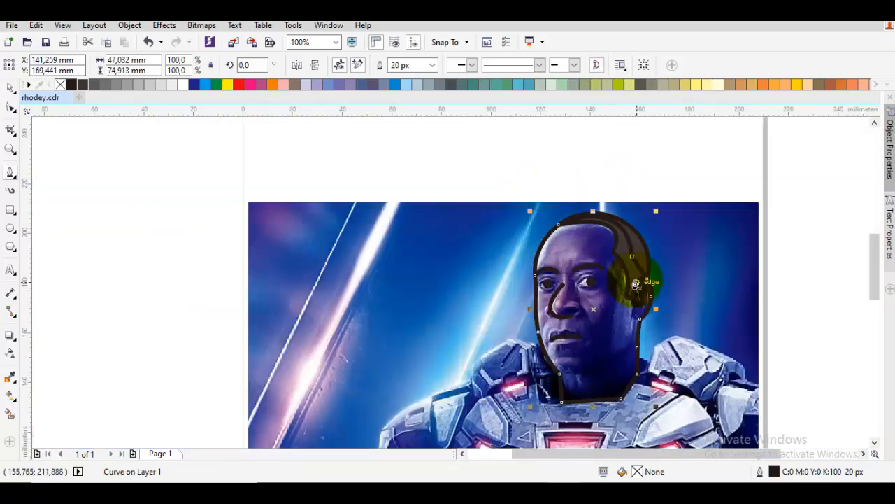
pyautogui.moveTo(636, 285); pyautogui.dragTo(596, 236)
# - Change the stacking order of the head outline with In Front Of, so it sits directly above the photo and behind the hair
pyautogui.press('space')
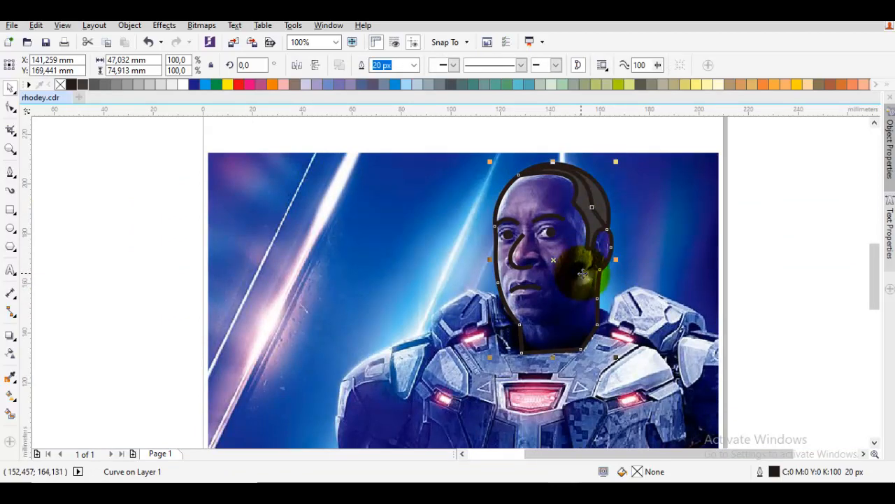
pyautogui.rightClick(582, 274)
pyautogui.moveTo(631, 337)
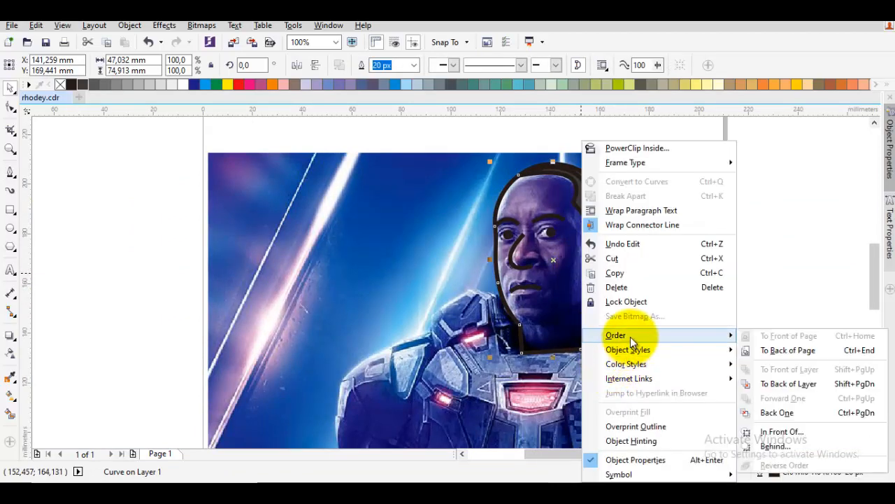
pyautogui.click(787, 433)
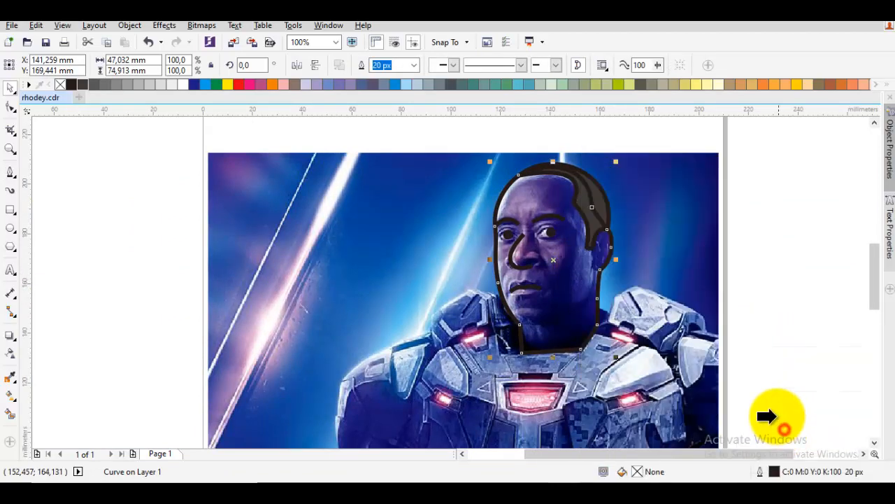
pyautogui.click(665, 251)
# - Draw the earlobe's front curve from below the sideburn to the base of the ear, about 4 mm wide and 4 mm high
pyautogui.scroll(1, 586, 252)
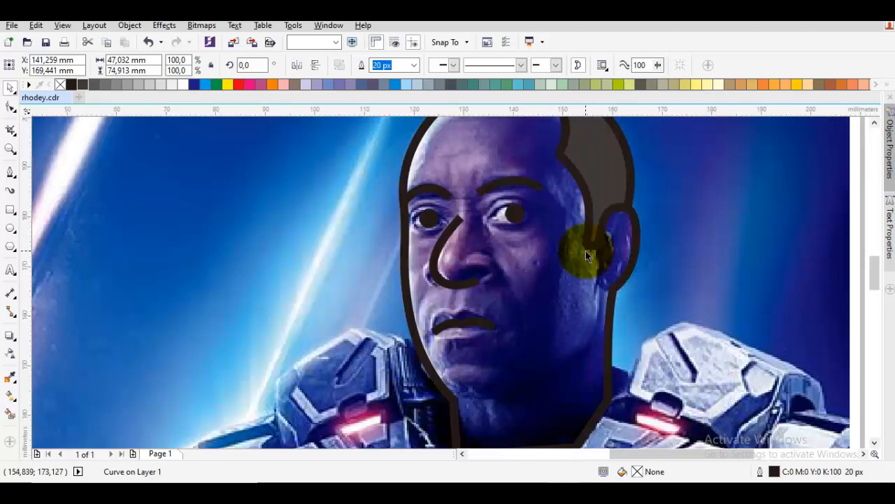
pyautogui.press('Escape')
pyautogui.scroll(1, 601, 281)
pyautogui.press('p')
pyautogui.moveTo(591, 264); pyautogui.dragTo(598, 301)
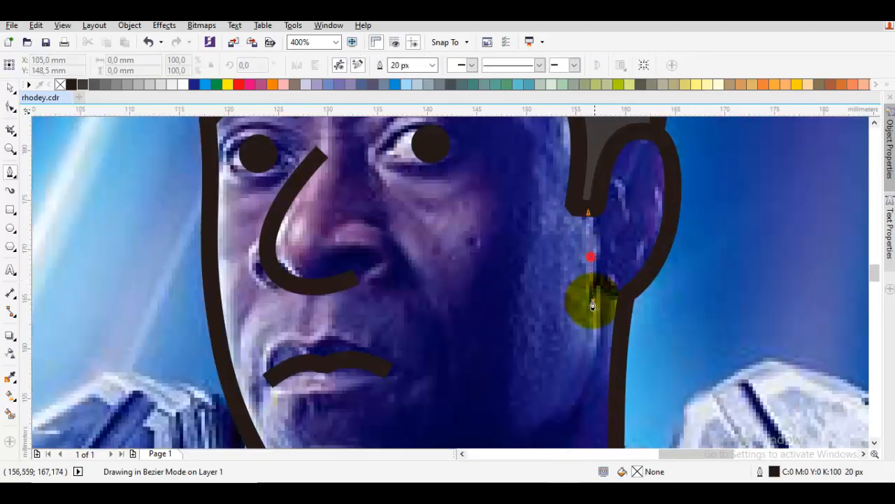
pyautogui.click(628, 294)
pyautogui.press('space')
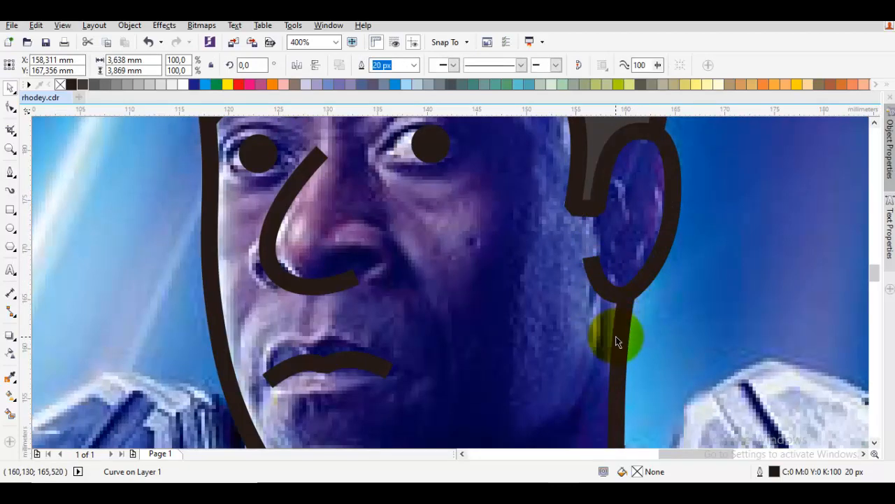
pyautogui.press('Escape')
# - Draw the jawline as one curve from below the earlobe down to the chin corner of the head outline
pyautogui.moveTo(616, 336); pyautogui.dragTo(662, 247)
pyautogui.scroll(-1, 669, 207)
pyautogui.press('space')
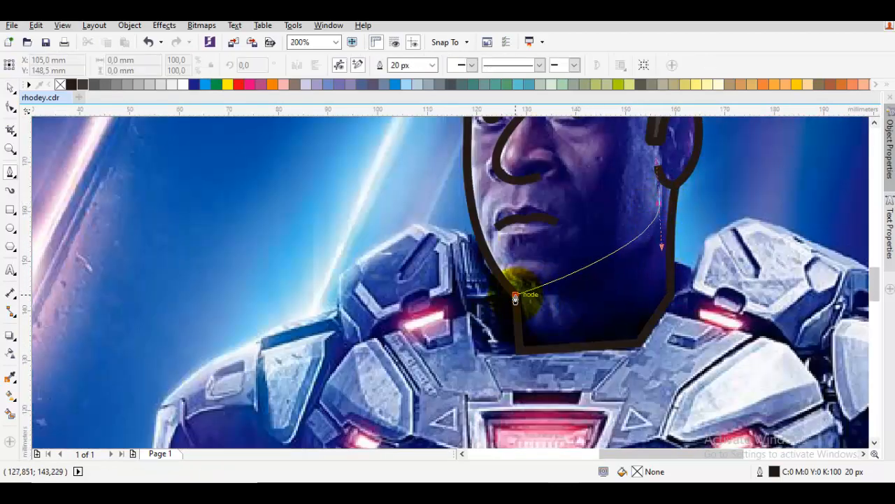
pyautogui.moveTo(515, 295); pyautogui.dragTo(447, 287)
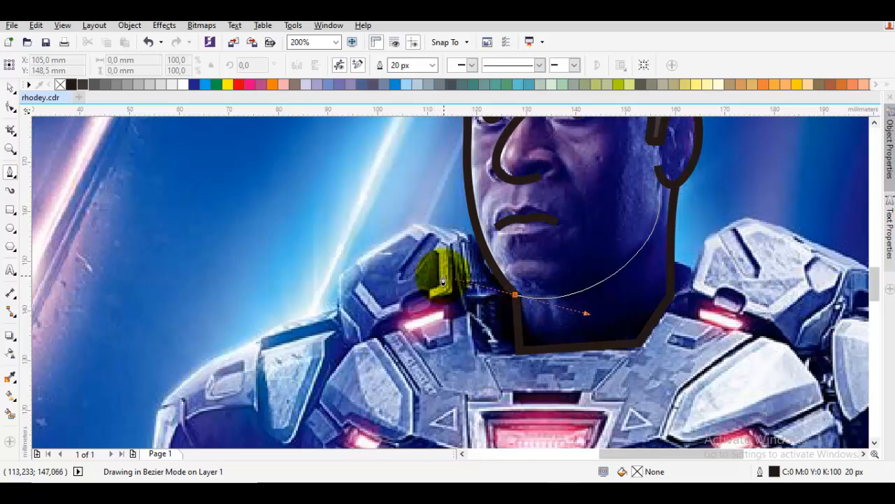
pyautogui.moveTo(456, 275); pyautogui.dragTo(526, 231)
pyautogui.press('space')
pyautogui.press('Escape')
# - Draw a short arched crease below the mouth, about 8 mm wide and 1 mm high
pyautogui.scroll(1, 539, 267)
pyautogui.press('space')
pyautogui.doubleClick(565, 251)
pyautogui.press('space')
pyautogui.scroll(-2, 565, 251)
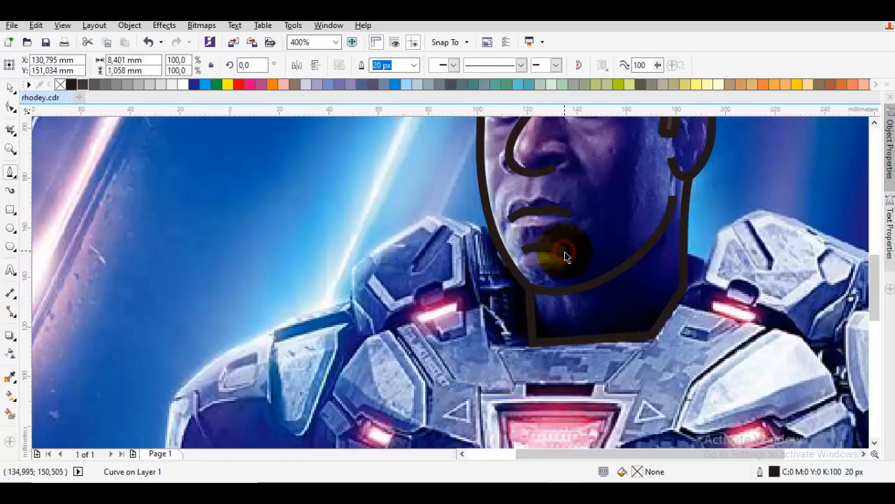
pyautogui.press('Escape')
# - Delete the middle node on the ear's outer edge, and convert the head outline's nodes to cusps and its segments to curves
pyautogui.moveTo(631, 230); pyautogui.dragTo(589, 254)
pyautogui.moveTo(547, 223); pyautogui.dragTo(615, 230)
pyautogui.scroll(2, 611, 244)
pyautogui.press('space')
pyautogui.press('space')
pyautogui.press('F10')
pyautogui.click(615, 247)
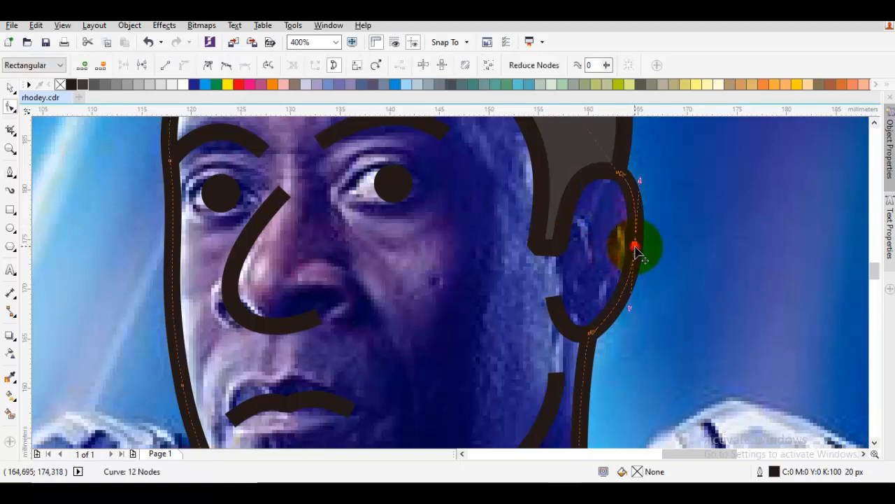
pyautogui.press('Delete')
pyautogui.rightClick(665, 174)
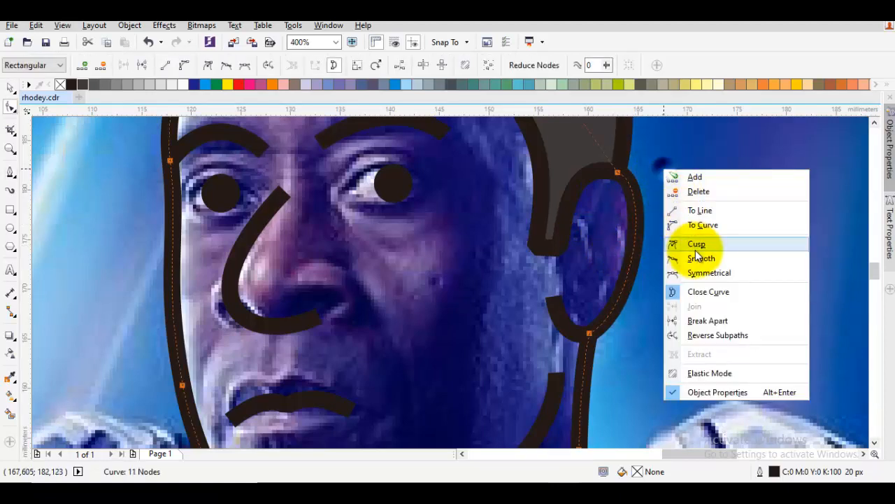
pyautogui.click(698, 244)
pyautogui.rightClick(685, 189)
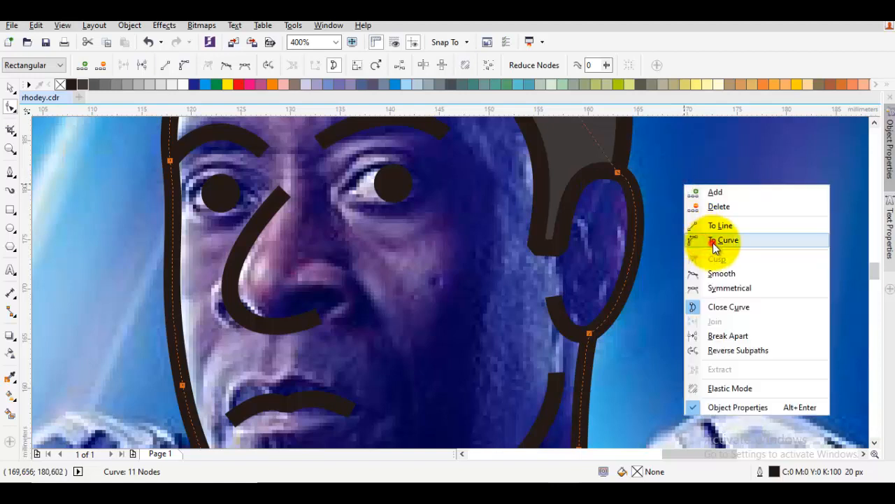
pyautogui.click(713, 243)
# - Round out the ear's outer edge with its end nodes' handles and adjust the earlobe curve to meet it smoothly
pyautogui.moveTo(646, 227); pyautogui.dragTo(639, 325)
pyautogui.click(620, 176)
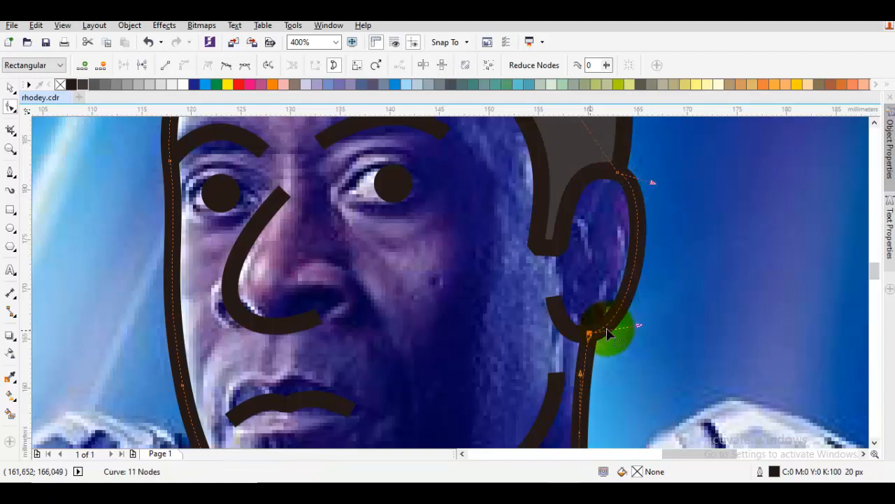
pyautogui.click(559, 324)
pyautogui.scroll(1, 574, 336)
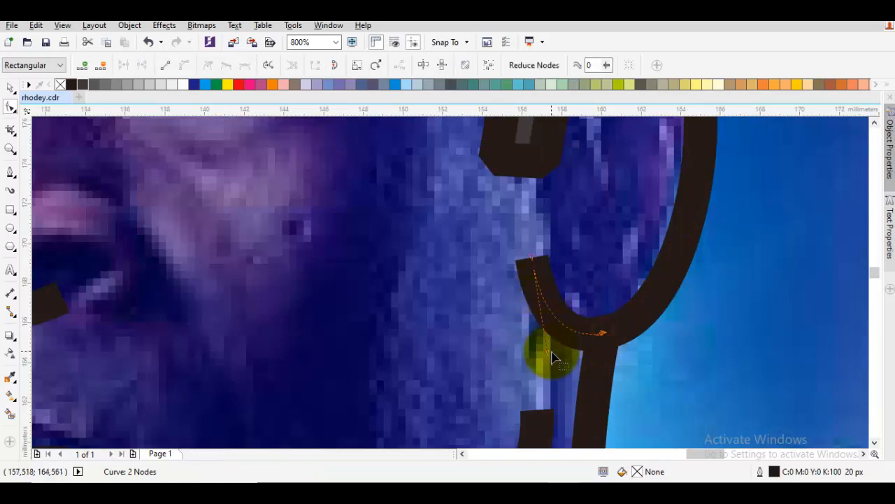
pyautogui.moveTo(548, 358); pyautogui.dragTo(536, 343)
pyautogui.press('space')
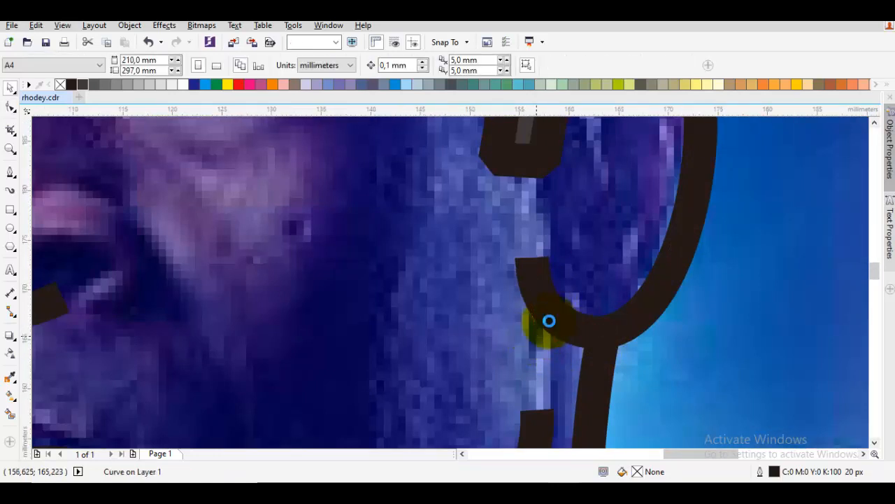
# - Draw a small hook-shaped curve inside the ear for the inner ear fold
pyautogui.scroll(-1, 577, 286)
pyautogui.press('F5')
pyautogui.moveTo(561, 251); pyautogui.dragTo(603, 251)
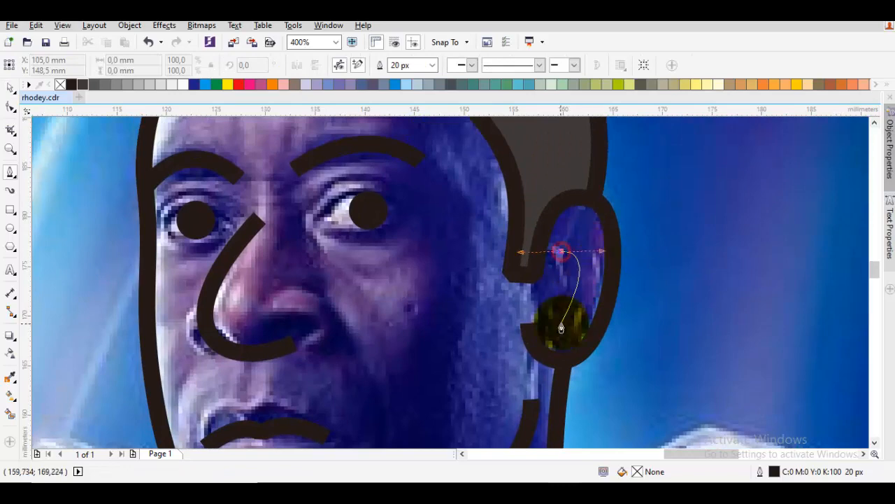
pyautogui.moveTo(553, 314); pyautogui.dragTo(518, 294)
pyautogui.press('space')
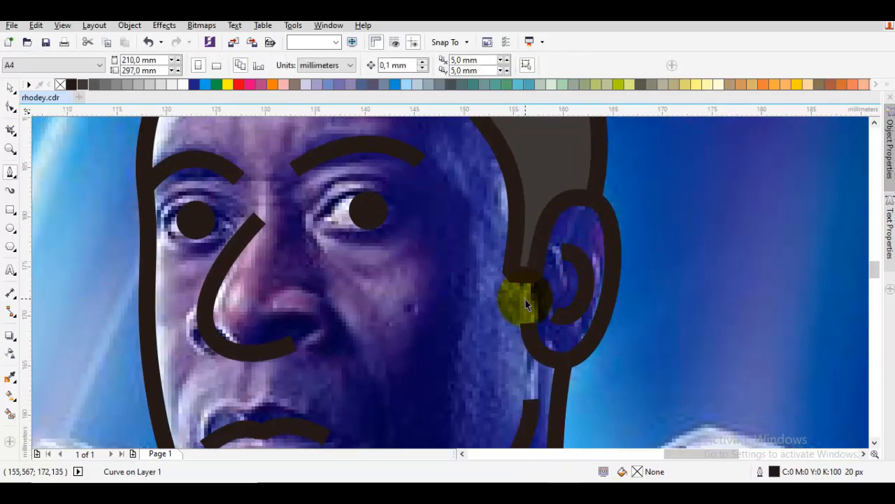
# - Fill the head shape with a light brown skin tone, C:30 M:55 Y:56 K:0
pyautogui.scroll(-1, 525, 299)
pyautogui.click(489, 310)
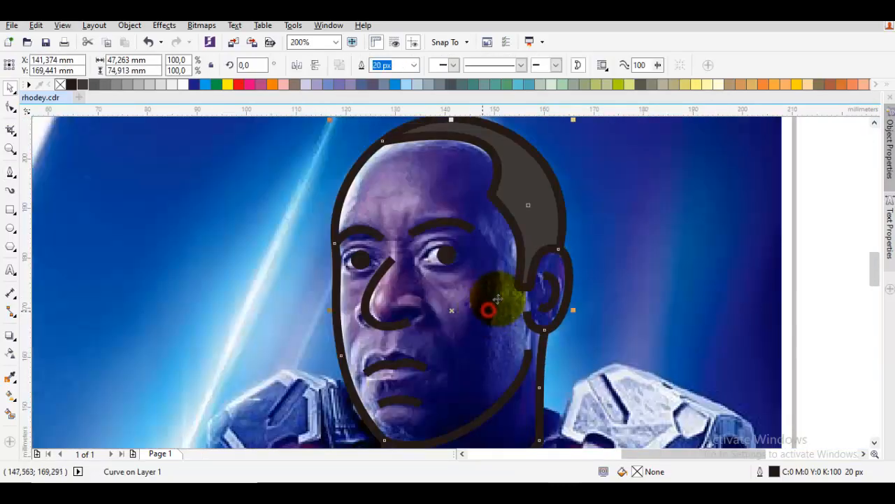
pyautogui.click(787, 87)
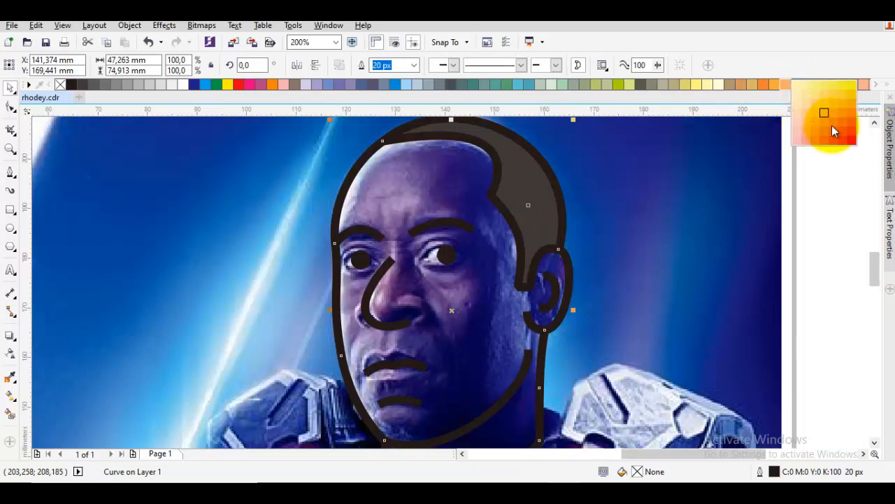
pyautogui.click(849, 121)
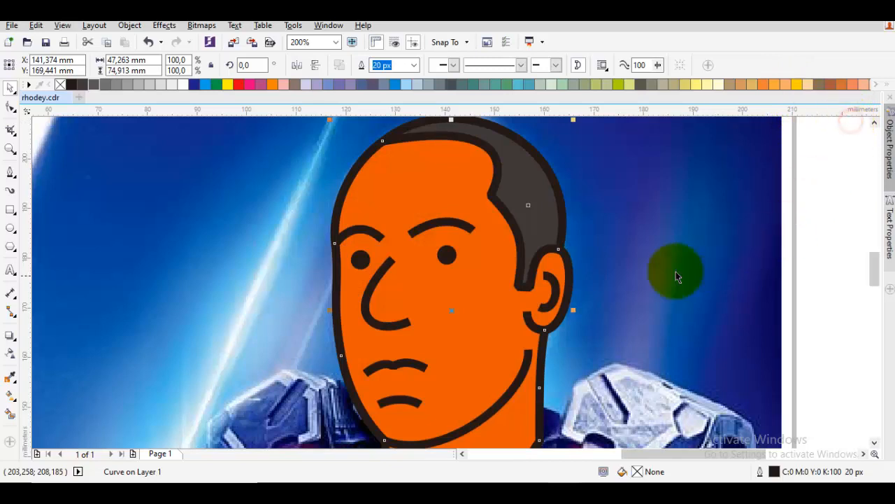
pyautogui.moveTo(608, 275); pyautogui.dragTo(686, 229)
pyautogui.doubleClick(683, 472)
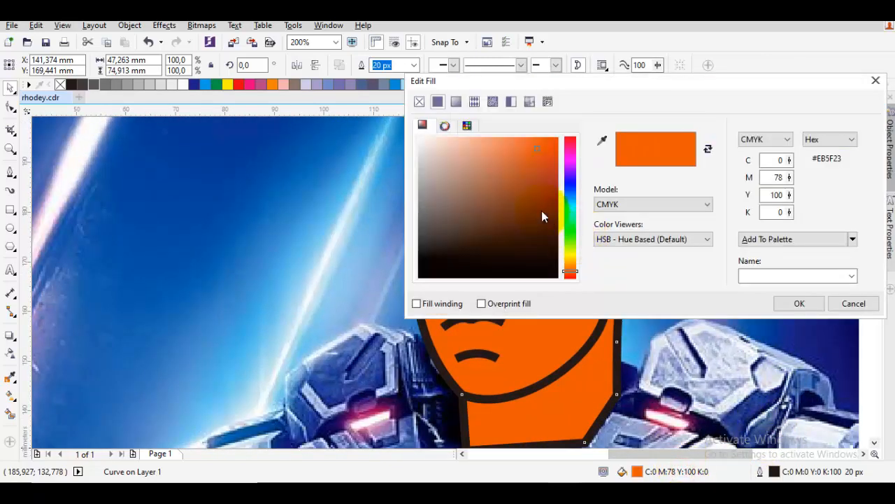
pyautogui.moveTo(529, 162); pyautogui.dragTo(505, 154)
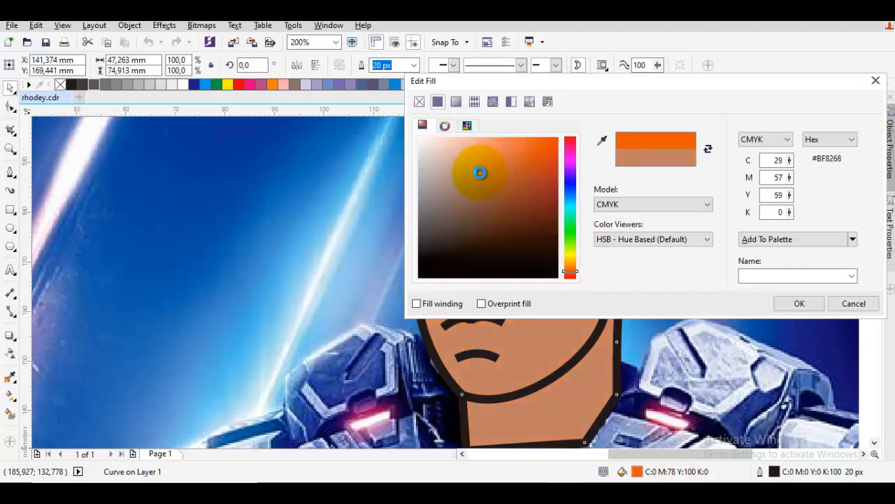
pyautogui.click(824, 308)
pyautogui.click(815, 306)
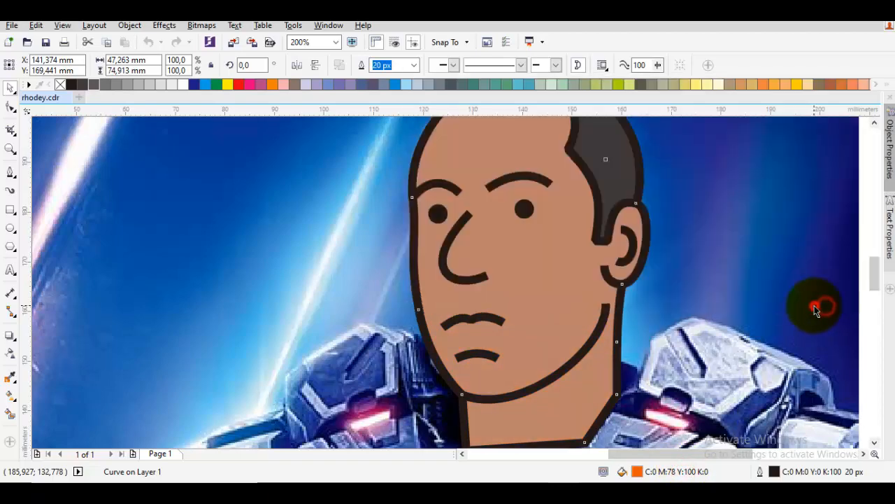
pyautogui.scroll(-1, 815, 306)
pyautogui.moveTo(803, 303); pyautogui.dragTo(647, 284)
pyautogui.click(761, 287)
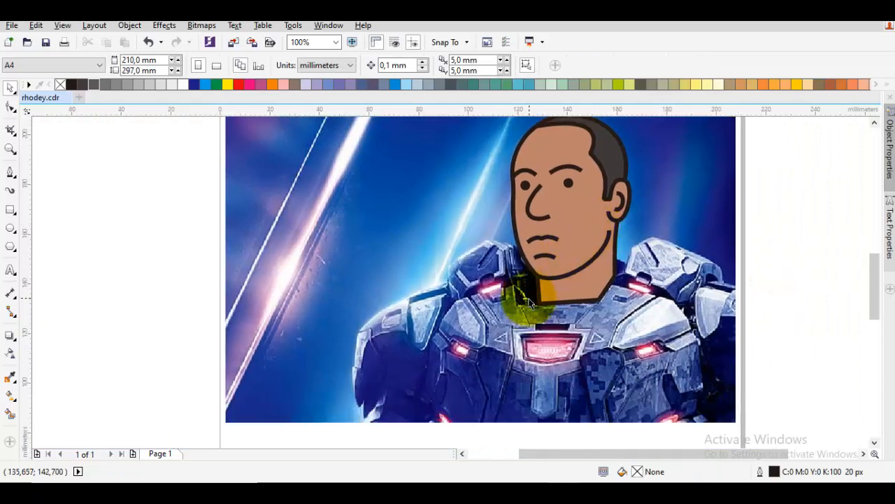
pyautogui.scroll(1, 530, 287)
pyautogui.moveTo(548, 265); pyautogui.dragTo(529, 312)
pyautogui.press('p')
pyautogui.scroll(1, 517, 264)
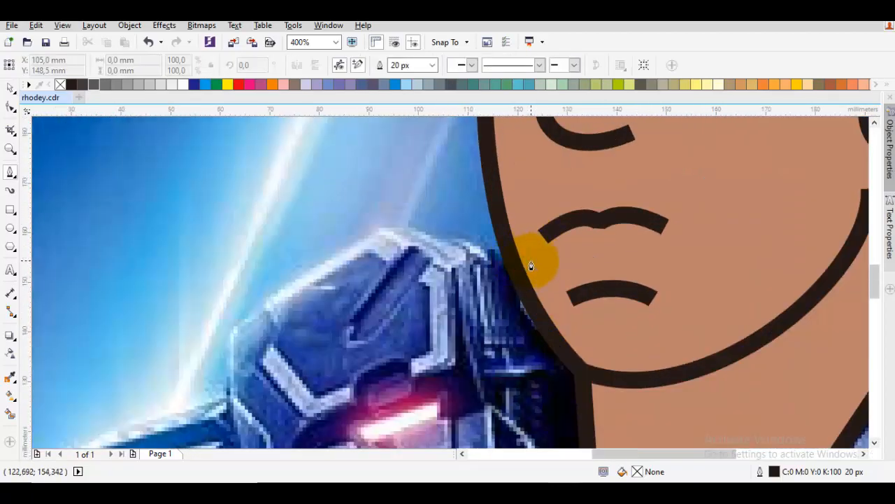
pyautogui.scroll(-2, 518, 263)
pyautogui.scroll(1, 509, 235)
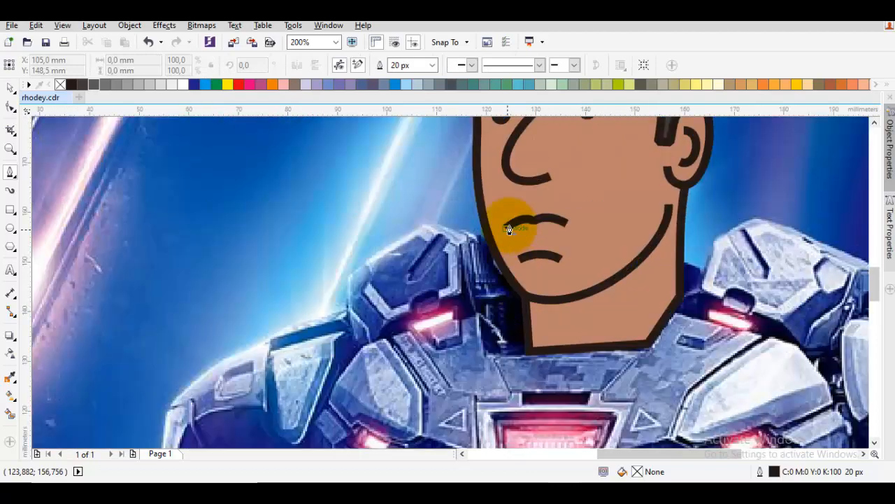
pyautogui.scroll(-1, 507, 175)
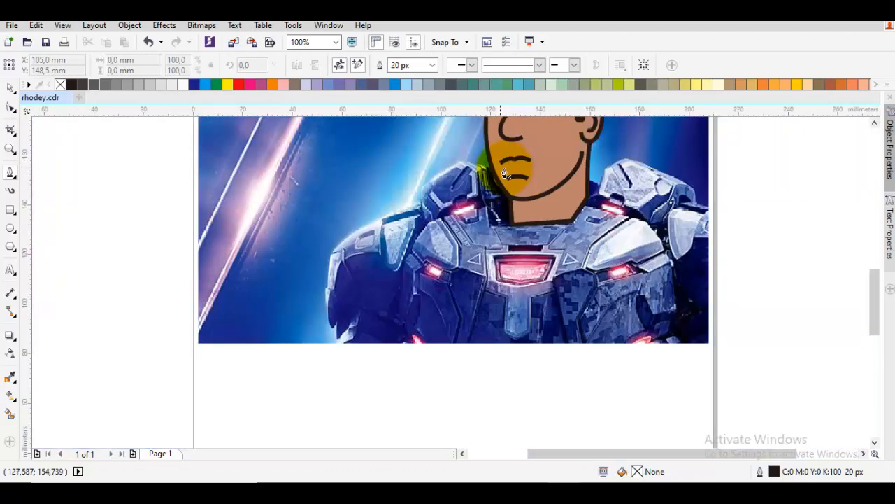
pyautogui.scroll(1, 502, 175)
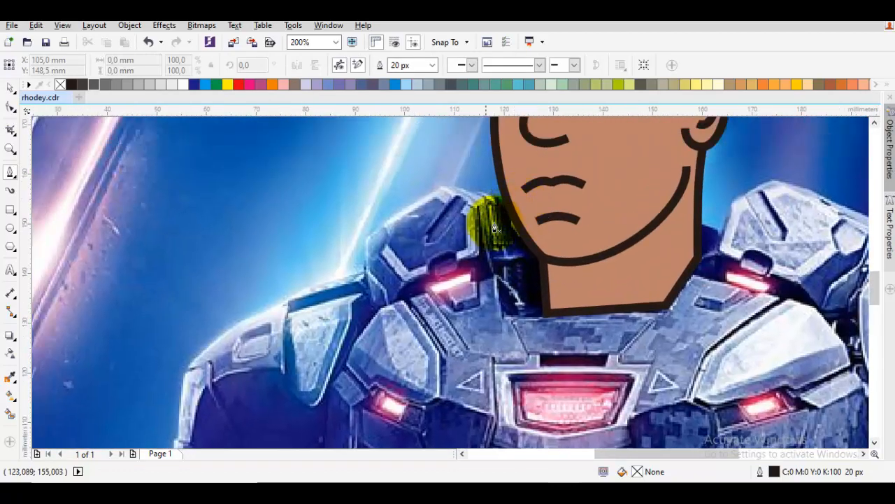
pyautogui.scroll(1, 510, 193)
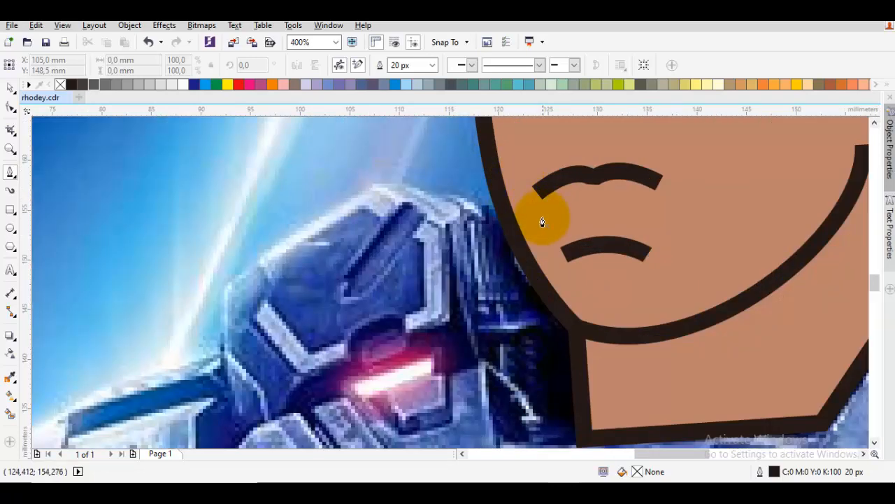
# - Outline the glowing light on the left collar armor as a slanted quadrilateral about 9.1 by 5.6 mm and fill it red
pyautogui.moveTo(543, 224); pyautogui.dragTo(582, 154)
pyautogui.moveTo(443, 300); pyautogui.dragTo(484, 266)
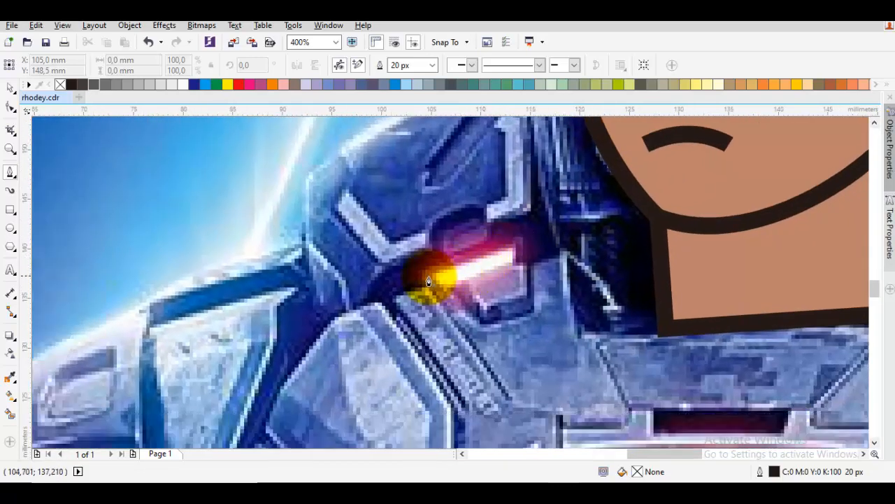
pyautogui.click(427, 277)
pyautogui.click(512, 237)
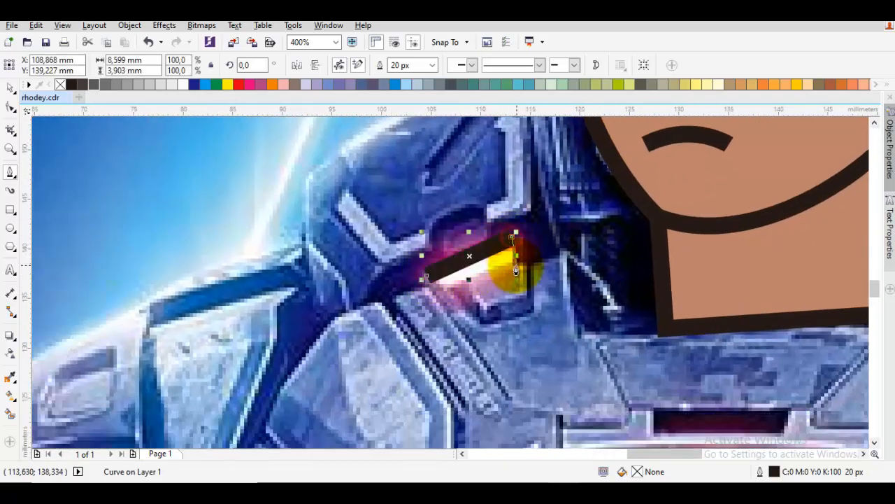
pyautogui.click(518, 265)
pyautogui.click(429, 282)
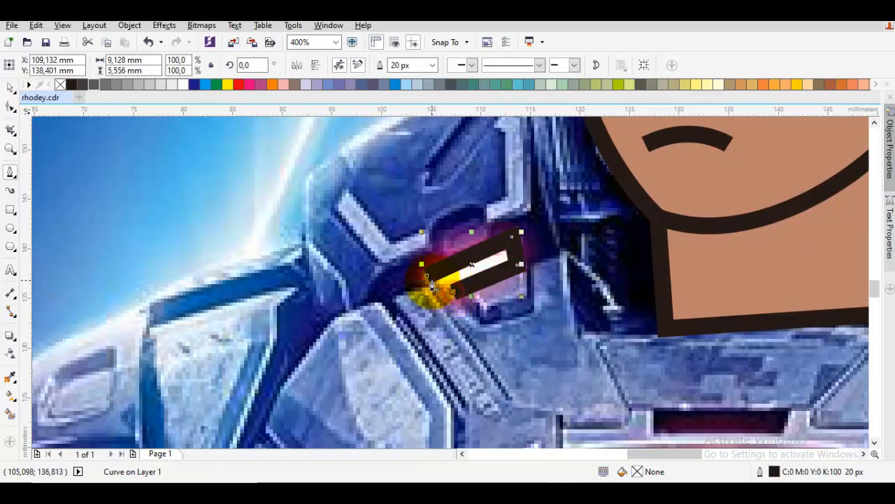
pyautogui.click(427, 276)
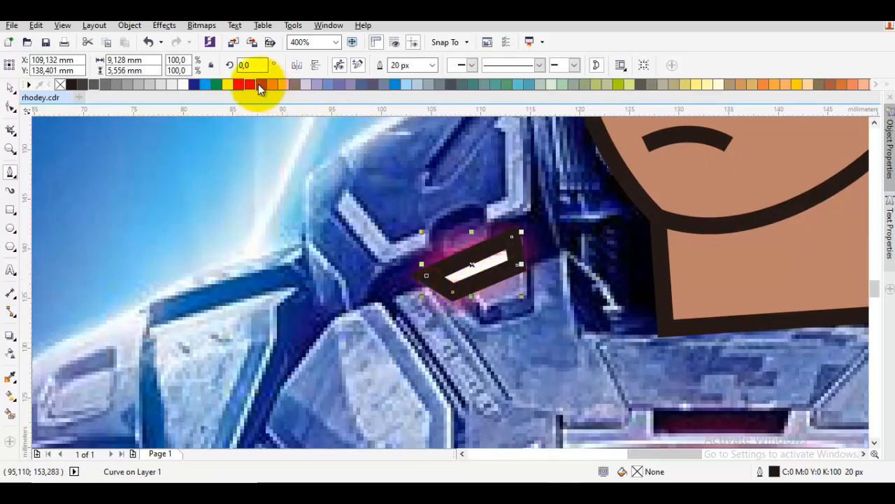
pyautogui.click(238, 84)
pyautogui.scroll(-2, 425, 179)
pyautogui.press('space')
pyautogui.press('Escape')
# - Trace the central chest light as a closed five-sided shape about 20.2 by 7.7 mm and fill it red
pyautogui.moveTo(500, 270); pyautogui.dragTo(460, 220)
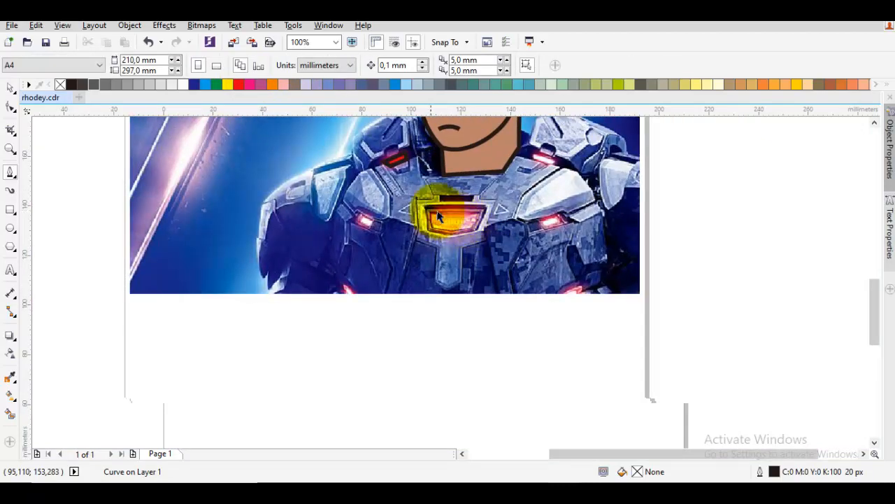
pyautogui.scroll(1, 428, 211)
pyautogui.press('space')
pyautogui.scroll(1, 428, 212)
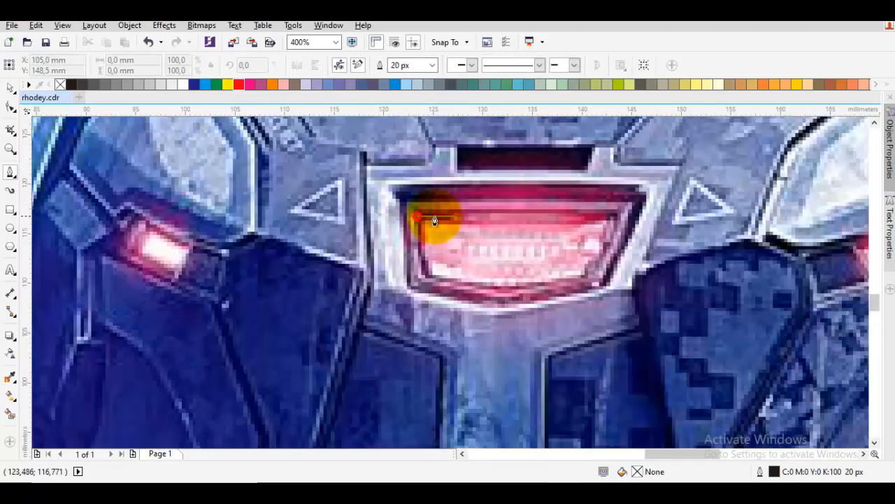
pyautogui.click(617, 219)
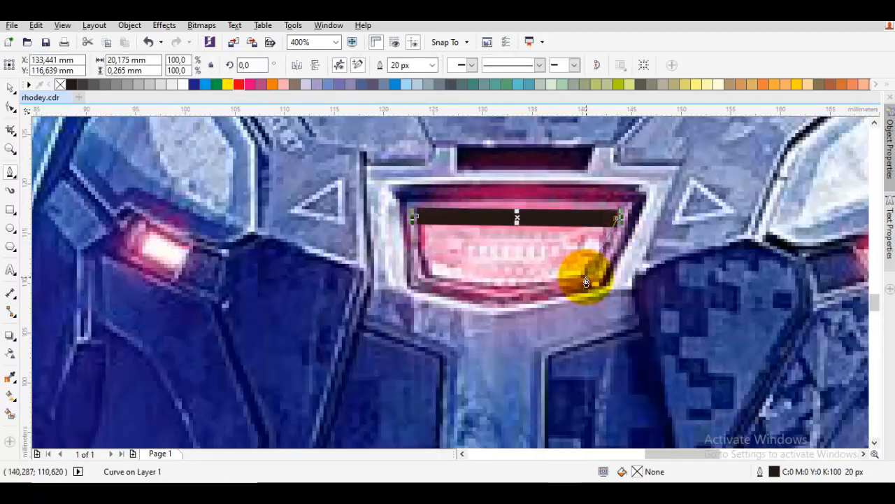
pyautogui.click(586, 279)
pyautogui.click(507, 292)
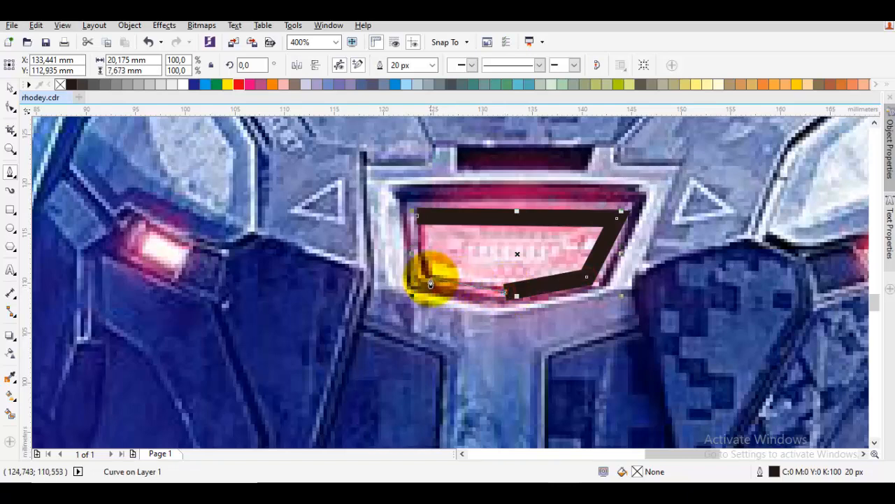
pyautogui.click(429, 273)
pyautogui.click(418, 216)
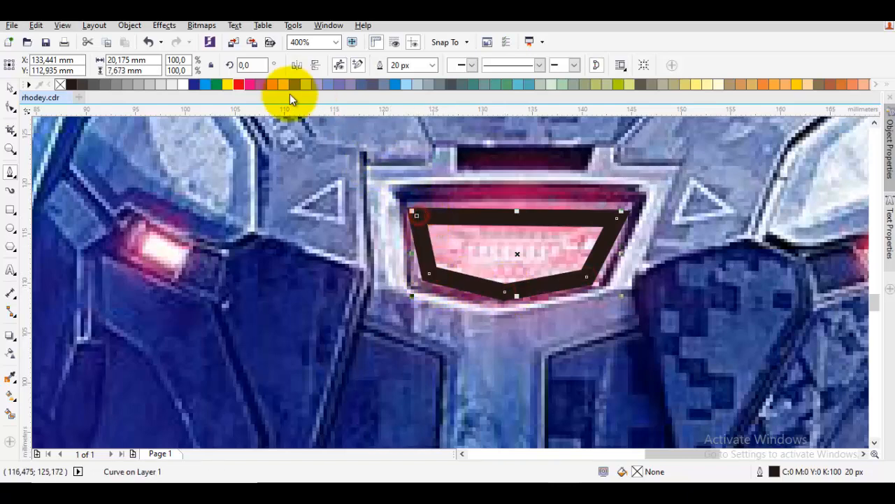
pyautogui.click(239, 85)
# - Outline the small light on the left side of the chest as a four-sided shape about 7.1 by 6.4 mm and fill it red
pyautogui.hscroll(-3, 270, 210)
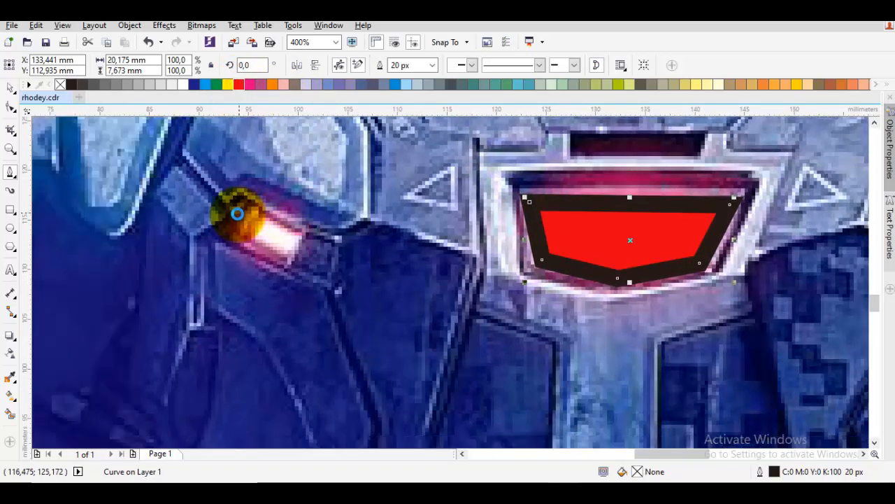
pyautogui.click(243, 203)
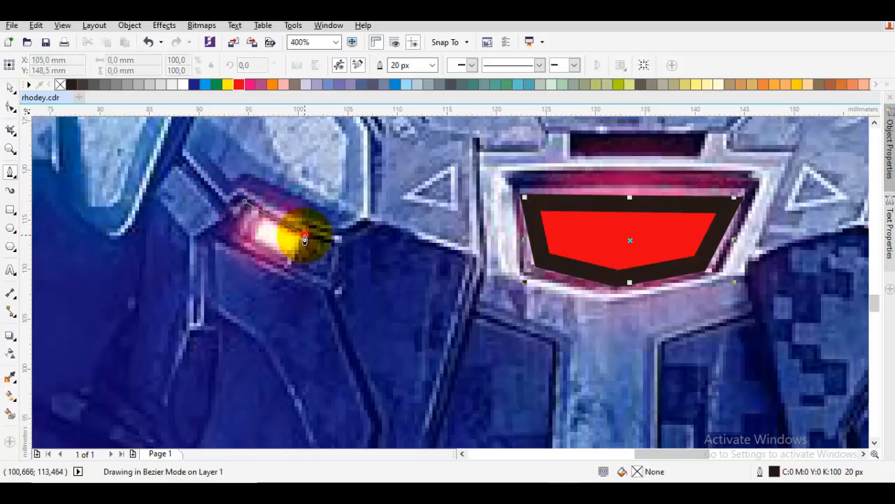
pyautogui.doubleClick(304, 239)
pyautogui.doubleClick(288, 270)
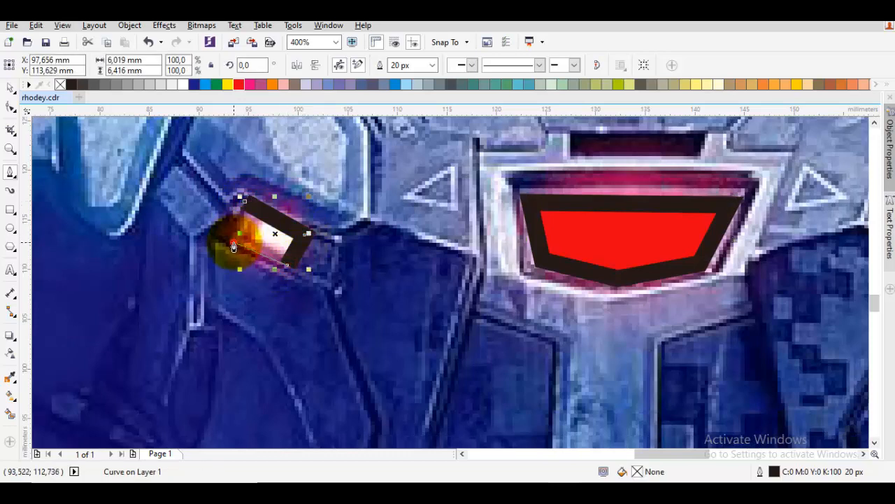
pyautogui.doubleClick(233, 245)
pyautogui.click(247, 202)
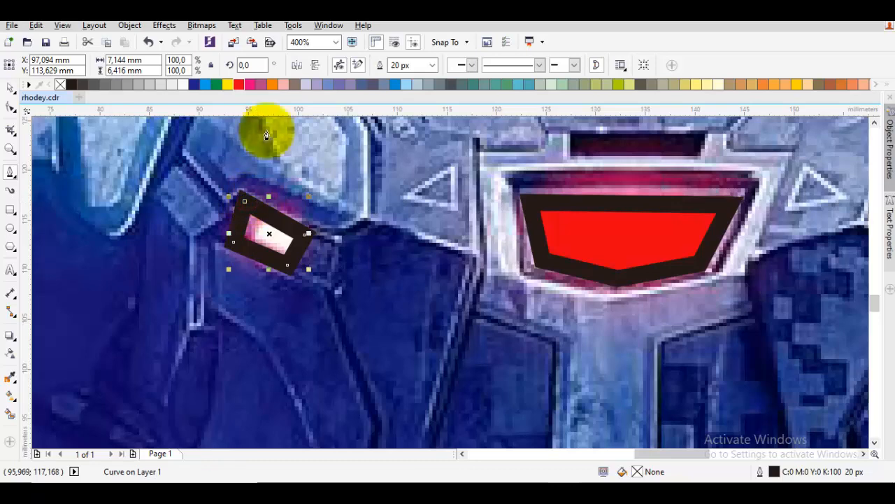
pyautogui.click(241, 85)
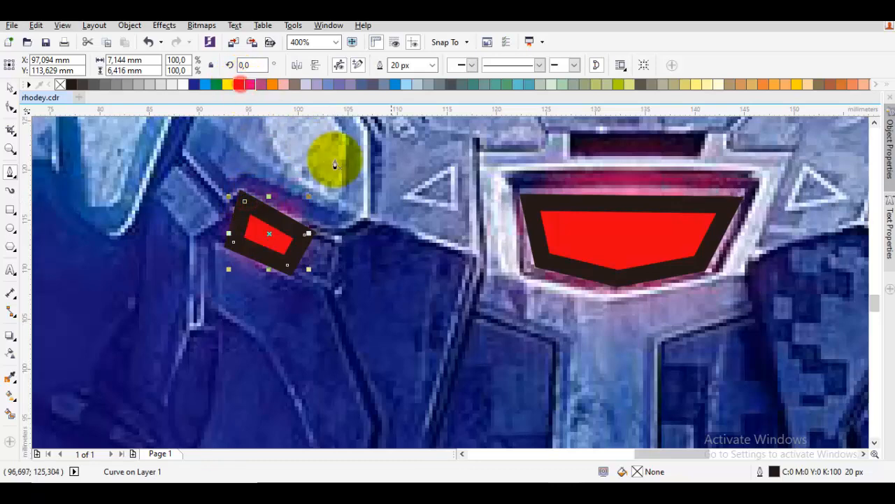
# - Trace the light on the right side of the chest as a four-sided shape about 10 by 6.2 mm, filled red
pyautogui.hscroll(3, 426, 201)
pyautogui.scroll(-2, 466, 240)
pyautogui.scroll(2, 539, 233)
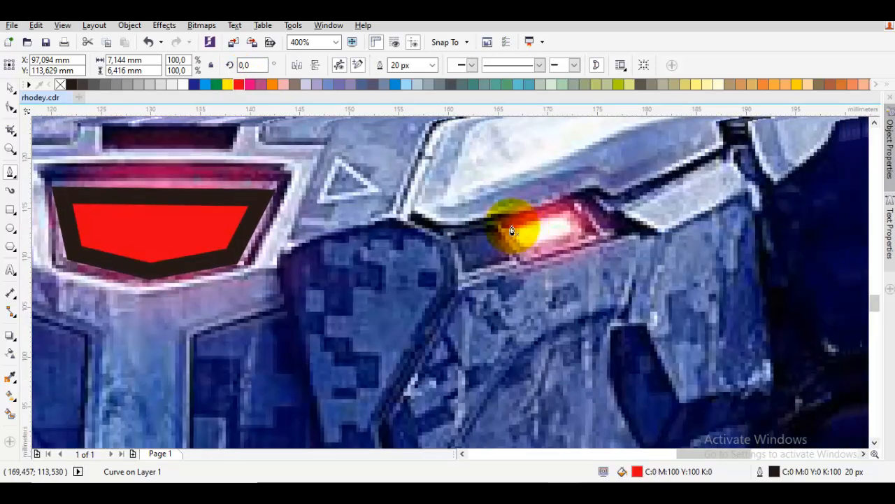
pyautogui.click(501, 226)
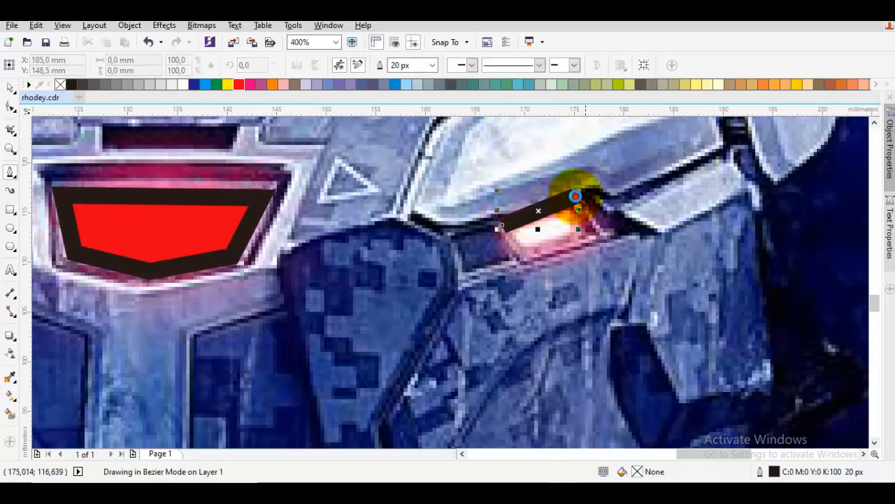
pyautogui.click(574, 196)
pyautogui.click(603, 235)
pyautogui.click(523, 260)
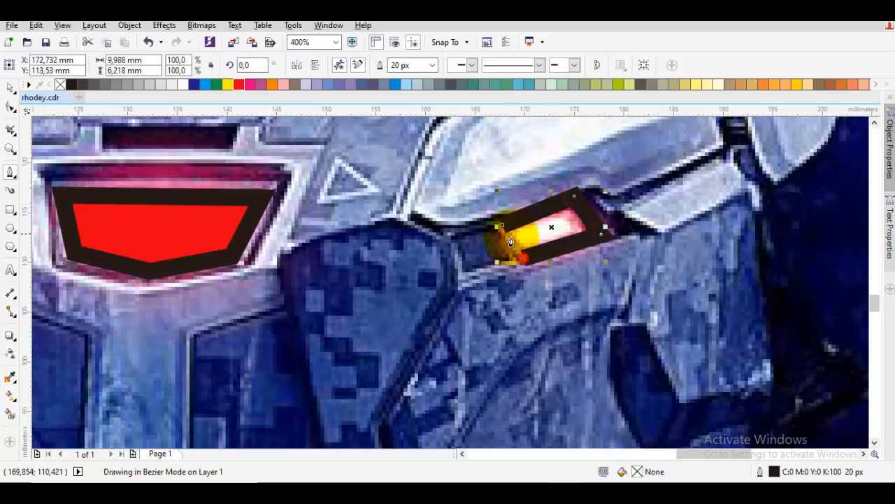
pyautogui.click(501, 226)
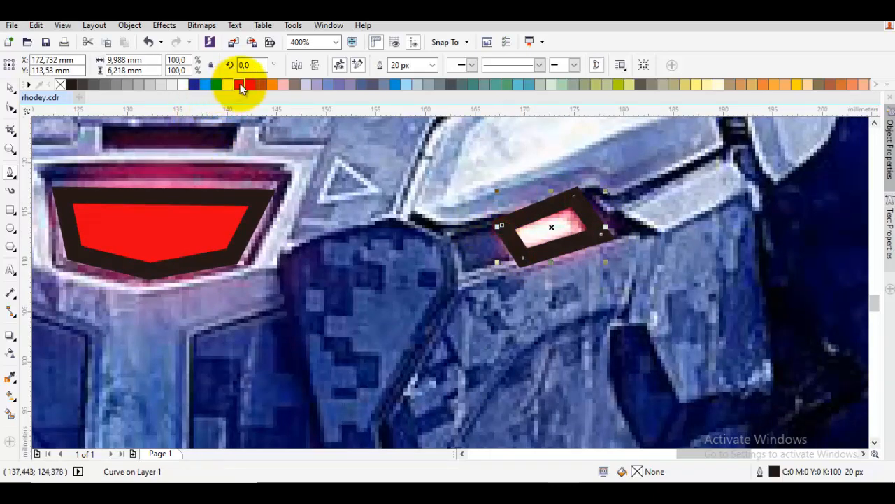
# - Outline the glowing light on the right collar armor as a four-sided shape about 9.7 by 5.4 mm and fill it red
pyautogui.scroll(-6, 456, 206)
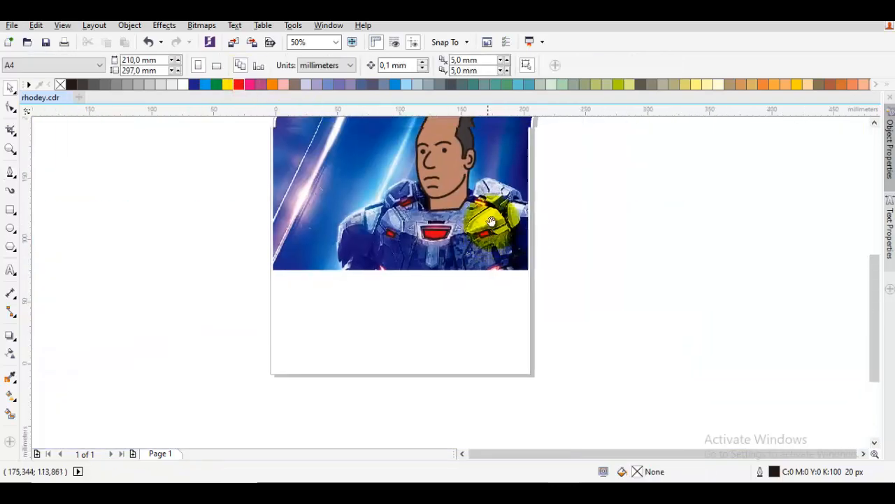
pyautogui.scroll(6, 435, 227)
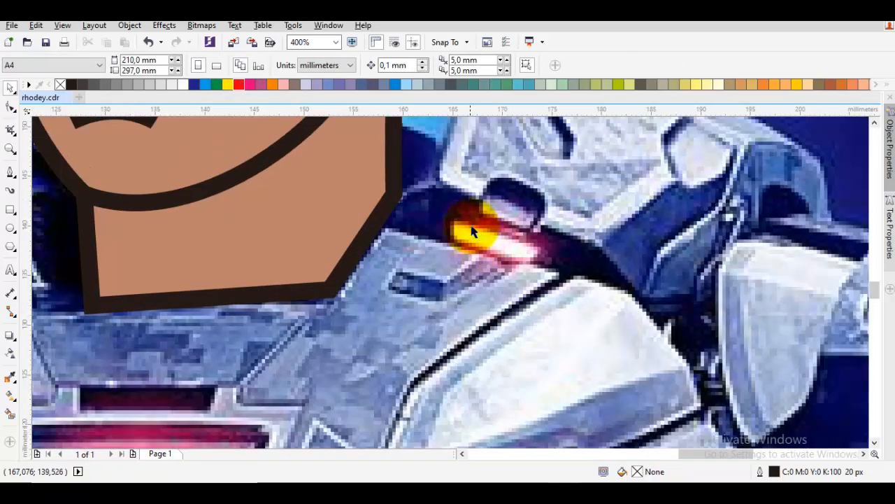
pyautogui.press('F5')
pyautogui.click(461, 217)
pyautogui.click(549, 247)
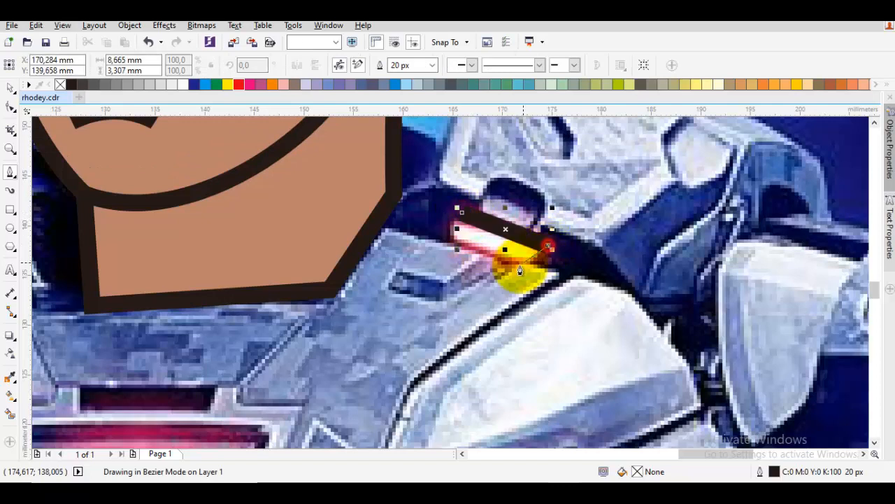
pyautogui.click(512, 268)
pyautogui.click(446, 240)
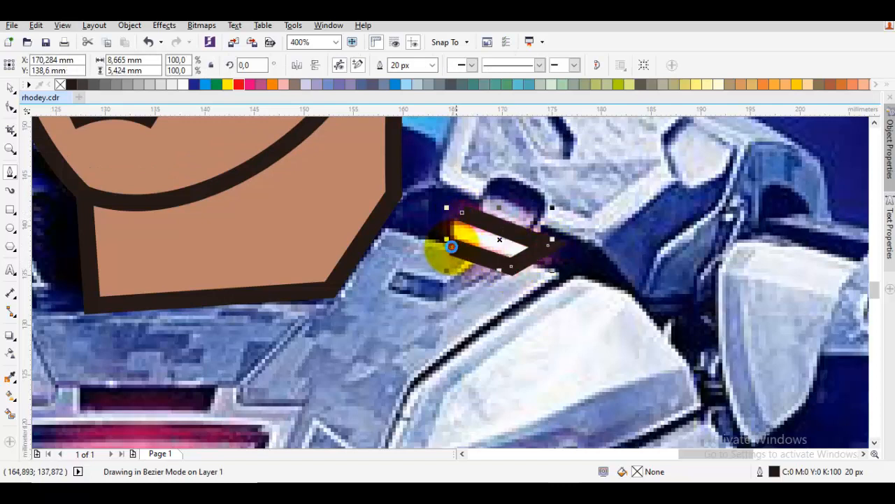
pyautogui.click(462, 212)
pyautogui.press('space')
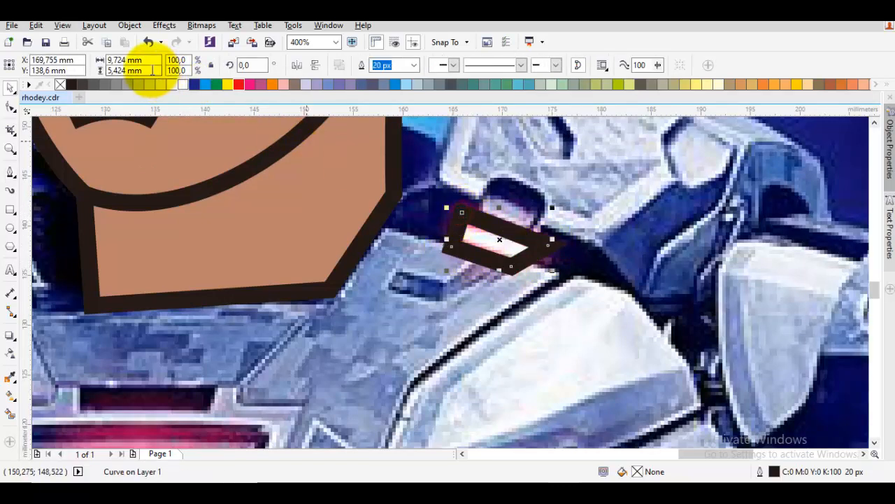
pyautogui.click(242, 85)
# - Start the body armor outline inside the jaw and trace straight segments over the left shoulder pad and down its outer edge
pyautogui.scroll(-5, 565, 200)
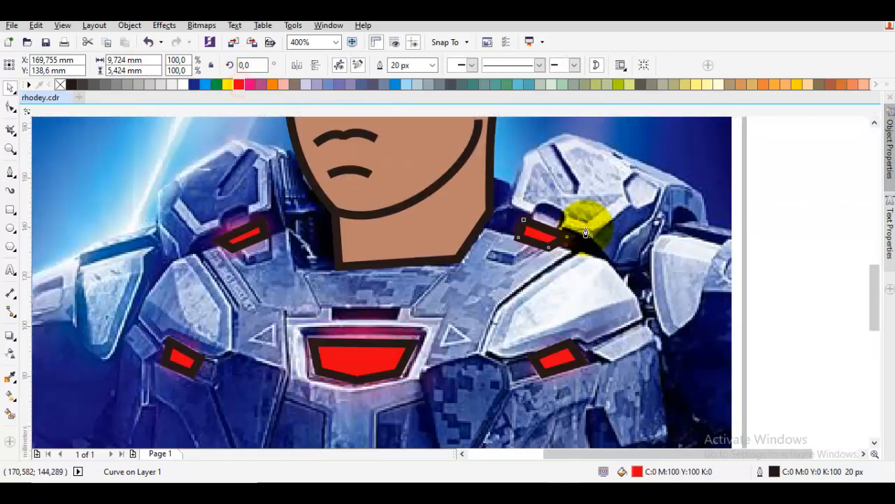
pyautogui.press('space')
pyautogui.scroll(3, 455, 217)
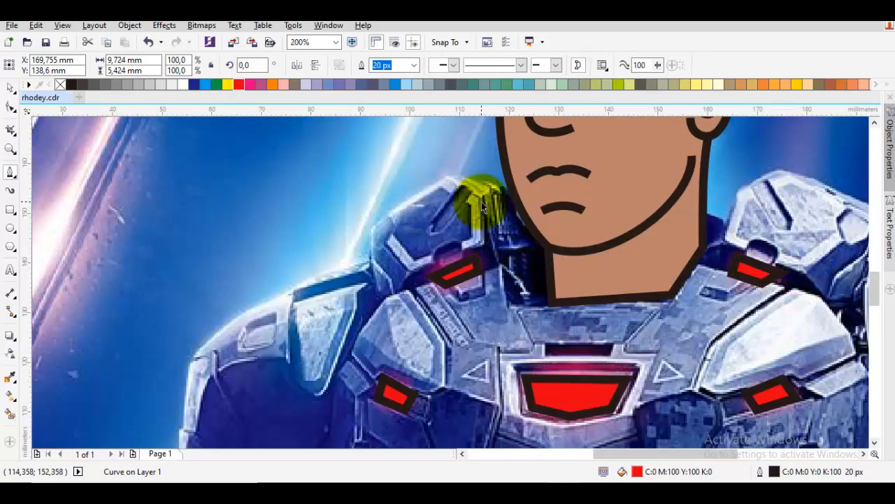
pyautogui.press('space')
pyautogui.scroll(3, 527, 207)
pyautogui.press('space')
pyautogui.click(539, 196)
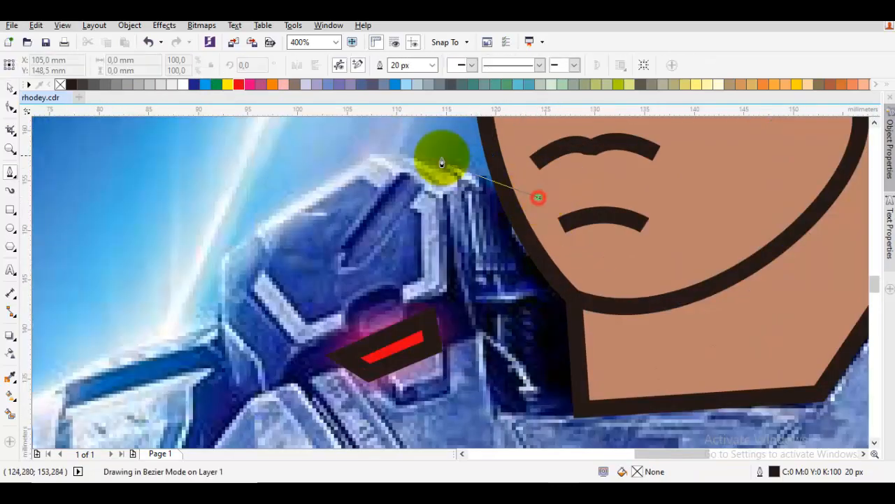
pyautogui.click(386, 152)
pyautogui.moveTo(168, 230); pyautogui.dragTo(412, 159)
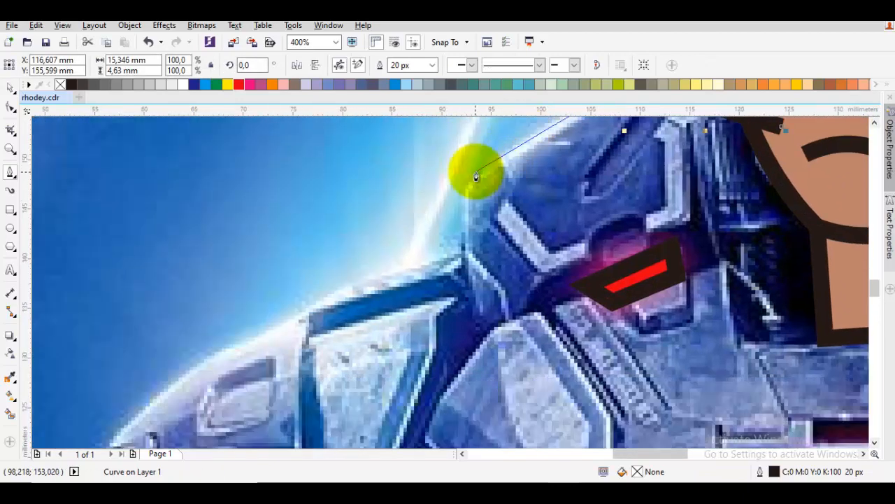
pyautogui.click(463, 184)
pyautogui.click(462, 257)
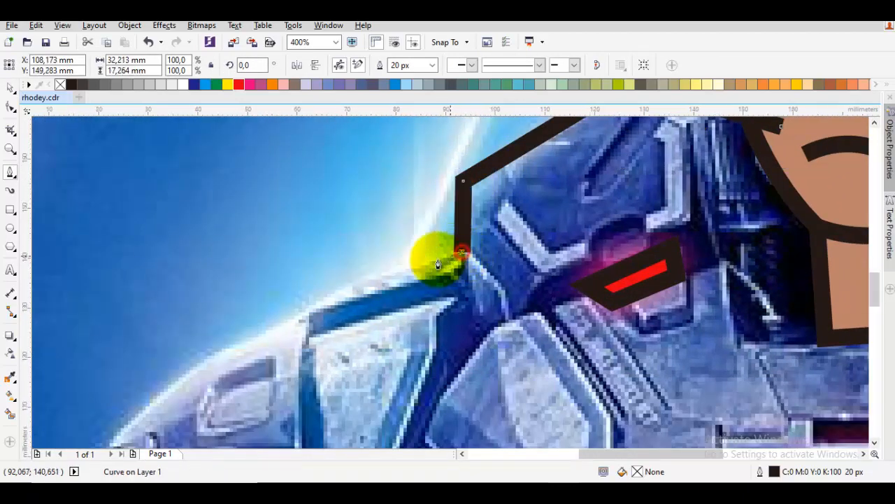
# - Continue the armor outline over the left upper arm, down its outer edge and around the elbow notch to the photo's bottom edge
pyautogui.scroll(-2, 499, 200)
pyautogui.scroll(2, 490, 206)
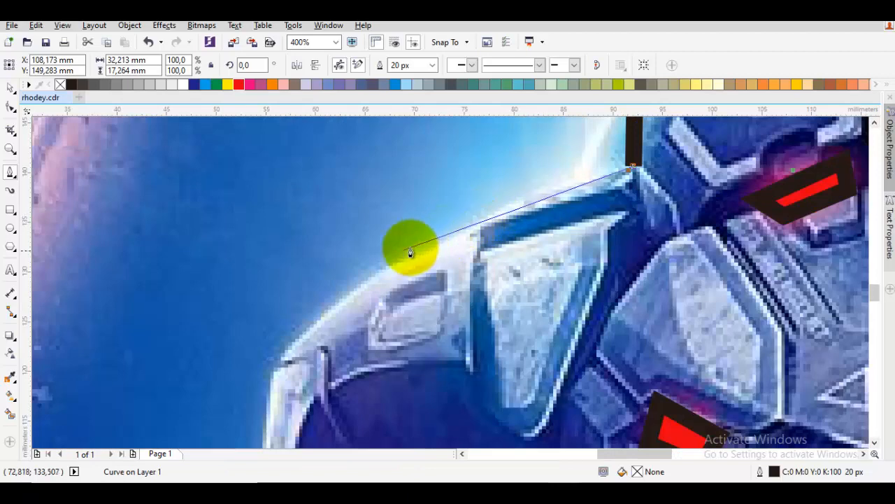
pyautogui.click(381, 271)
pyautogui.moveTo(297, 357); pyautogui.dragTo(473, 236)
pyautogui.click(447, 252)
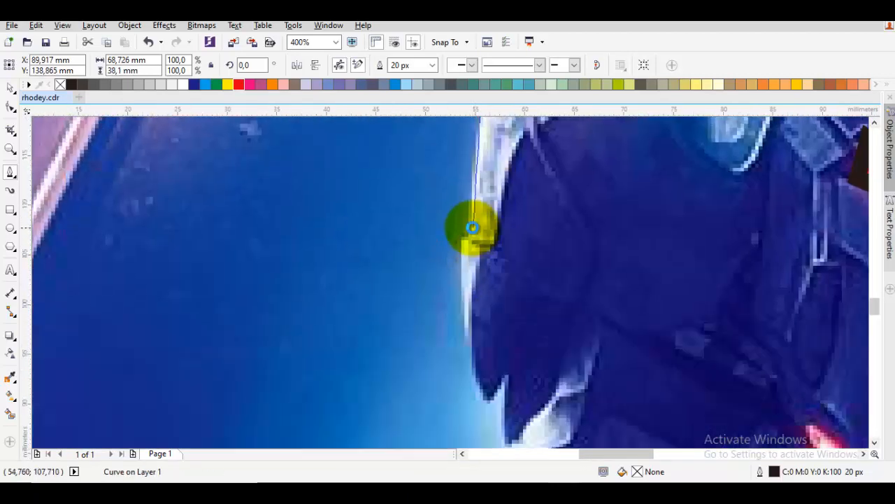
pyautogui.scroll(-2, 471, 245)
pyautogui.click(465, 282)
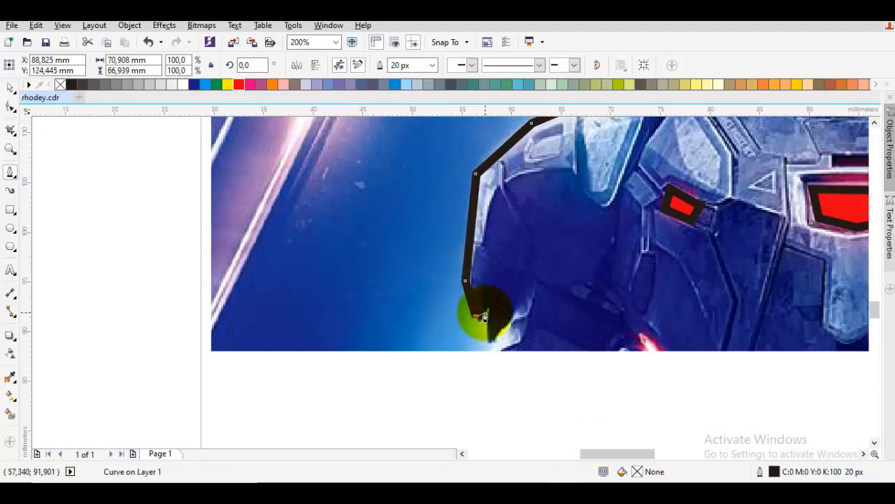
pyautogui.scroll(2, 482, 310)
pyautogui.click(488, 310)
pyautogui.scroll(-3, 493, 370)
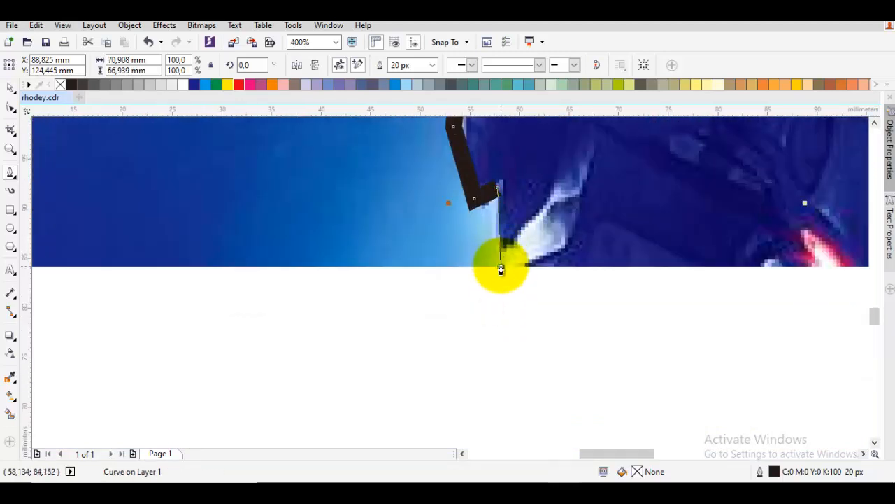
pyautogui.click(501, 269)
# - Extend the armor outline along the photo's bottom edge, up its right edge, and around the notch at the right arm
pyautogui.scroll(-4, 582, 268)
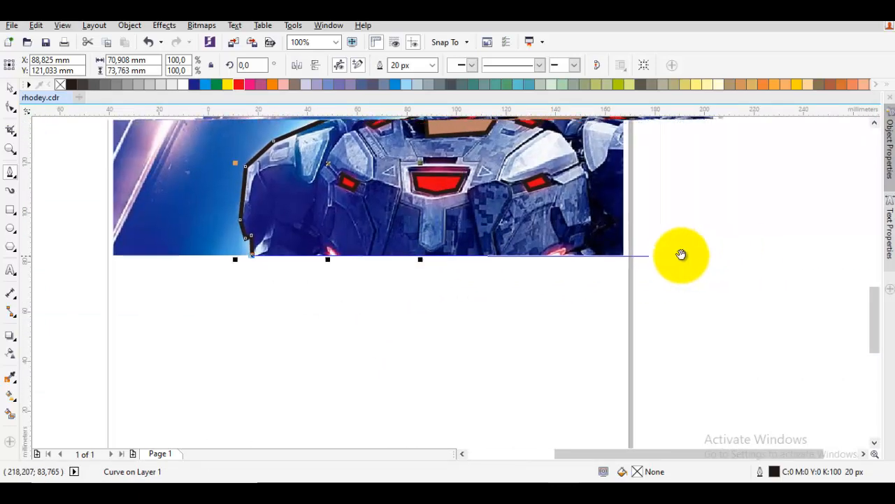
pyautogui.click(622, 257)
pyautogui.scroll(2, 615, 238)
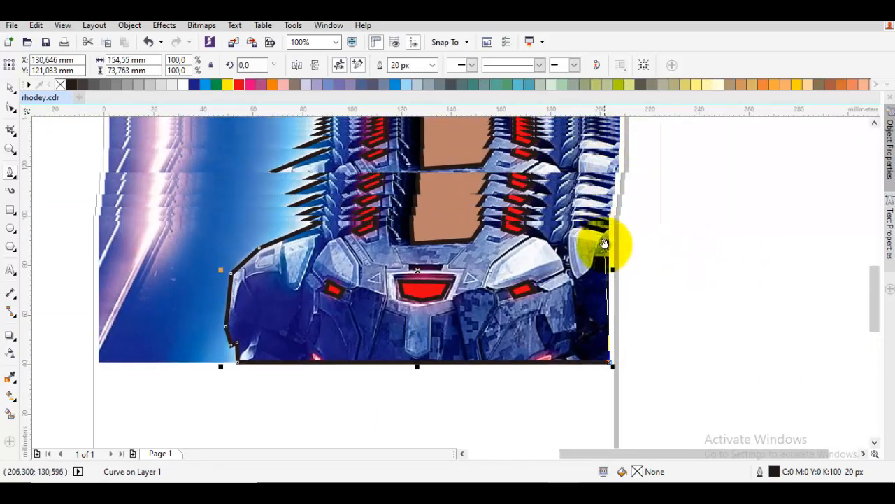
pyautogui.click(603, 219)
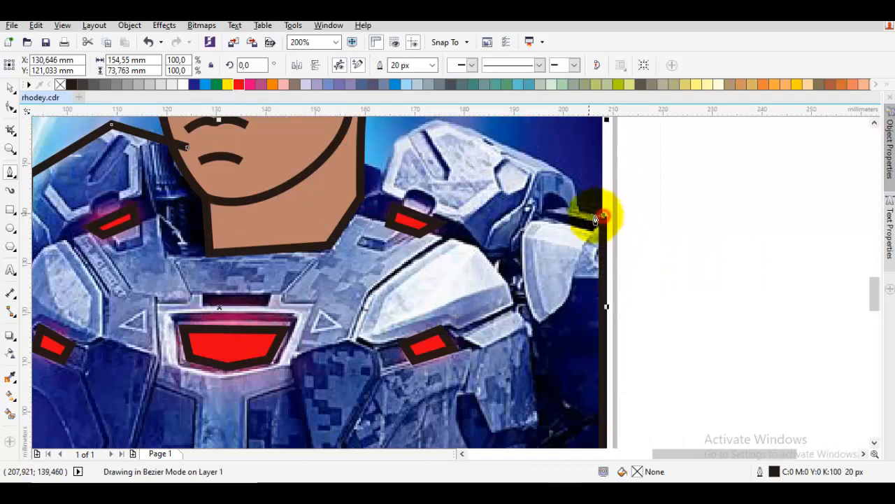
pyautogui.click(573, 187)
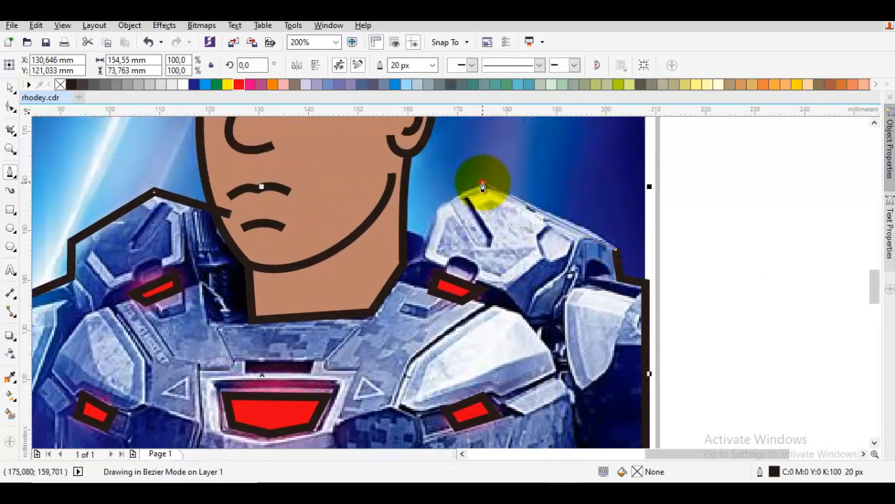
# - Trace the armor outline over the right shoulder pad and into the jaw, closing it at its starting point
pyautogui.click(482, 186)
pyautogui.click(435, 206)
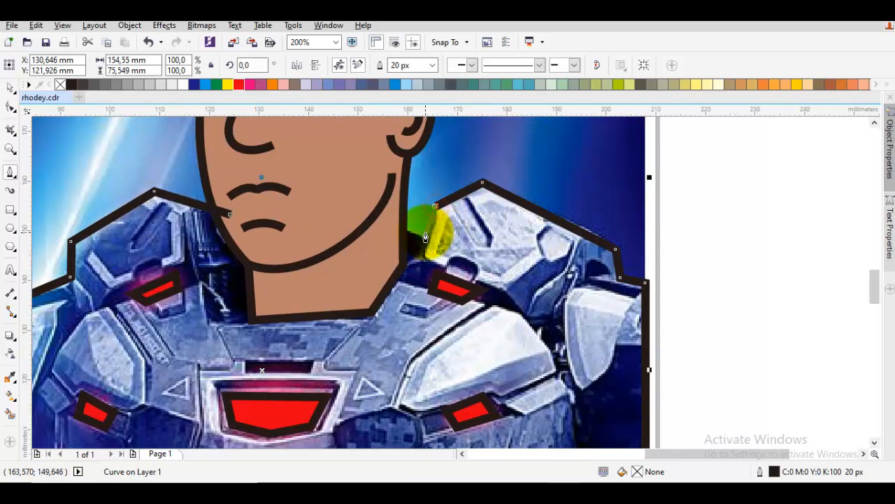
pyautogui.click(425, 236)
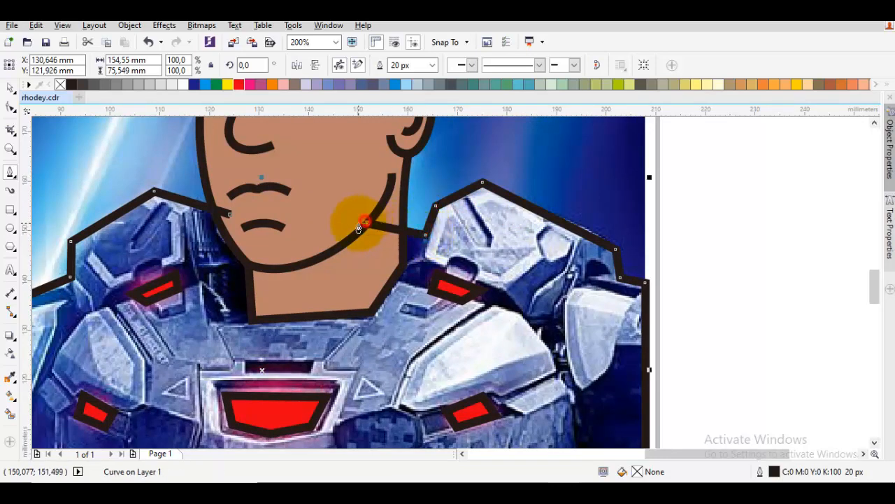
pyautogui.click(218, 223)
pyautogui.scroll(-1, 231, 221)
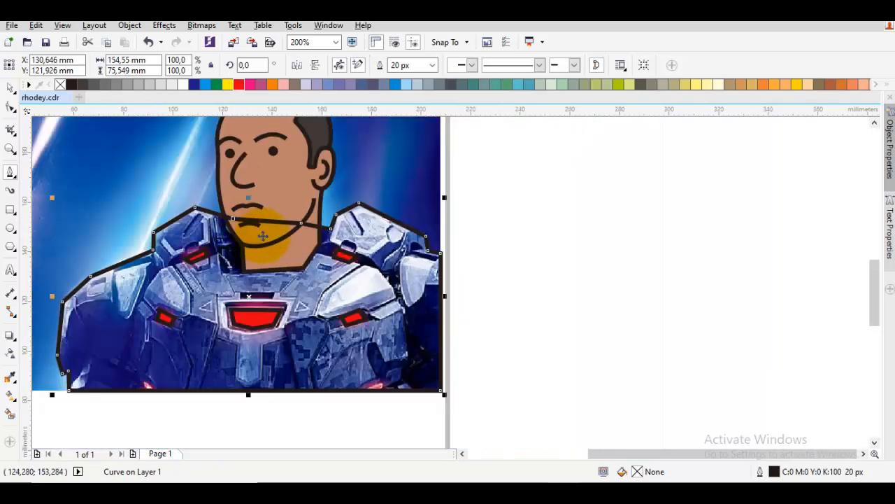
# - Reorder the closed armor outline to sit directly in front of the photo, behind the head and neck shapes
pyautogui.press('space')
pyautogui.rightClick(319, 278)
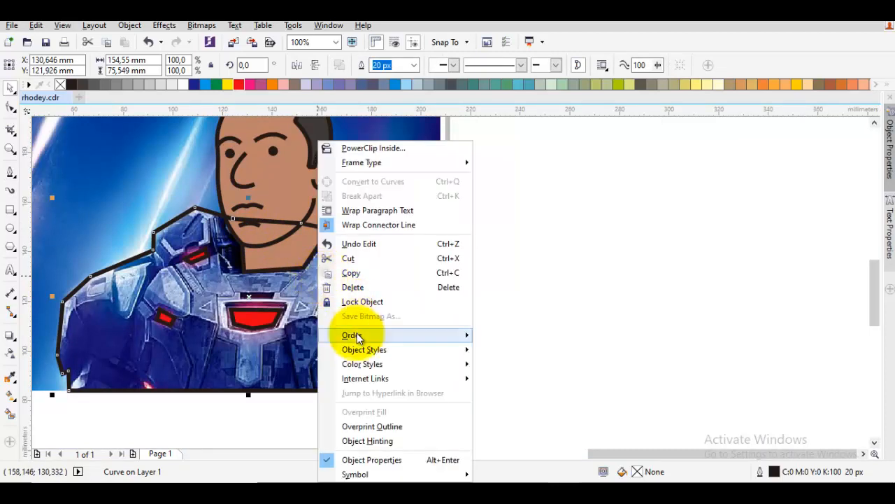
pyautogui.moveTo(361, 335)
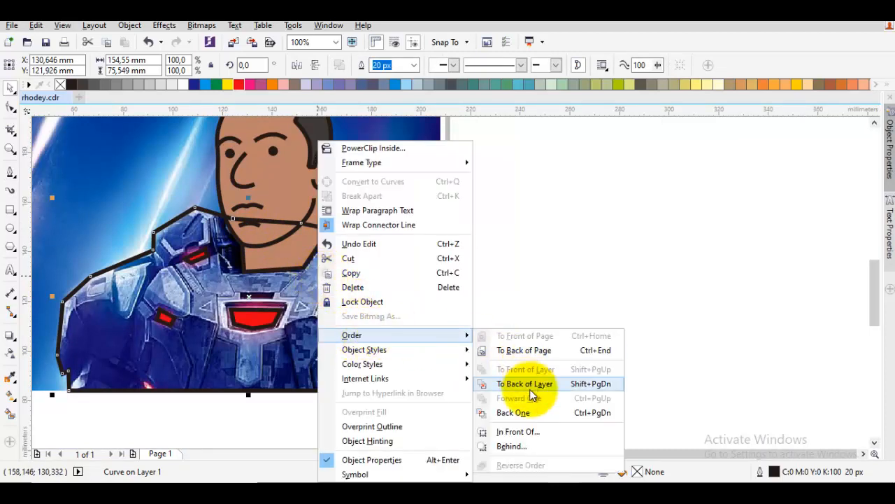
pyautogui.click(515, 429)
pyautogui.scroll(-1, 454, 183)
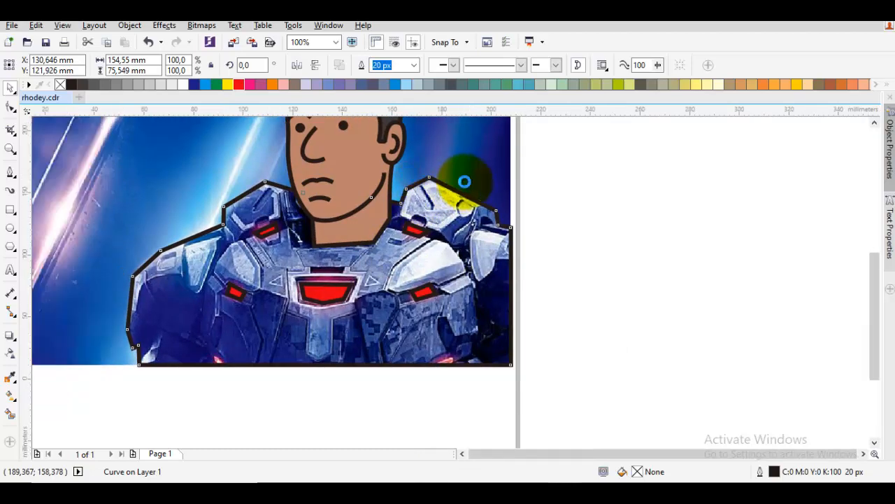
# - Draw a vertical line about 14 mm long on the left arm plate and a slanted line about 16.3 by 4.2 mm along its top
pyautogui.scroll(1, 360, 233)
pyautogui.scroll(1, 360, 233)
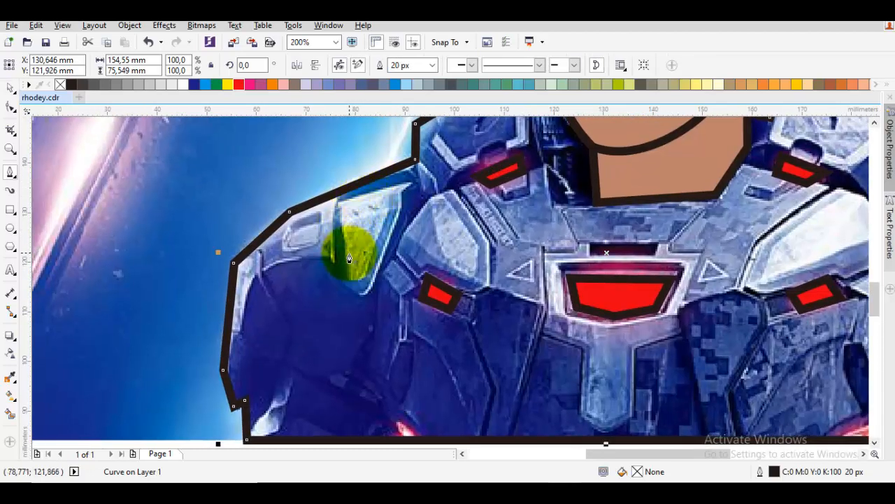
pyautogui.scroll(1, 343, 254)
pyautogui.click(325, 272)
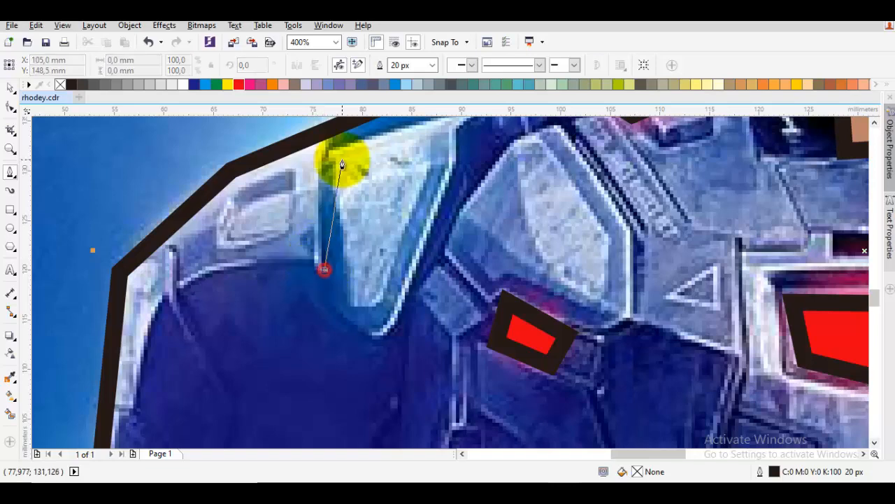
pyautogui.doubleClick(308, 195)
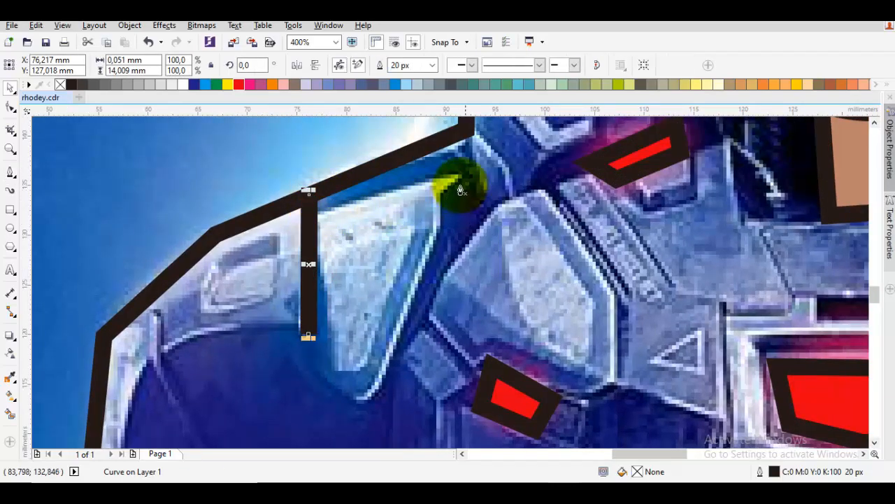
pyautogui.click(470, 172)
pyautogui.doubleClick(308, 217)
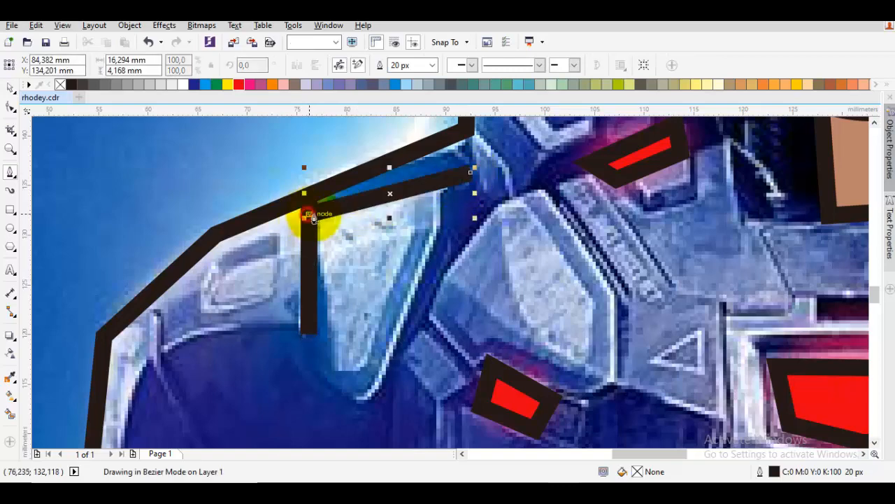
# - Trace the left arm plate's lower point and right side with straight segments from the vertical line's lower end up to the slanted line
pyautogui.press('F5')
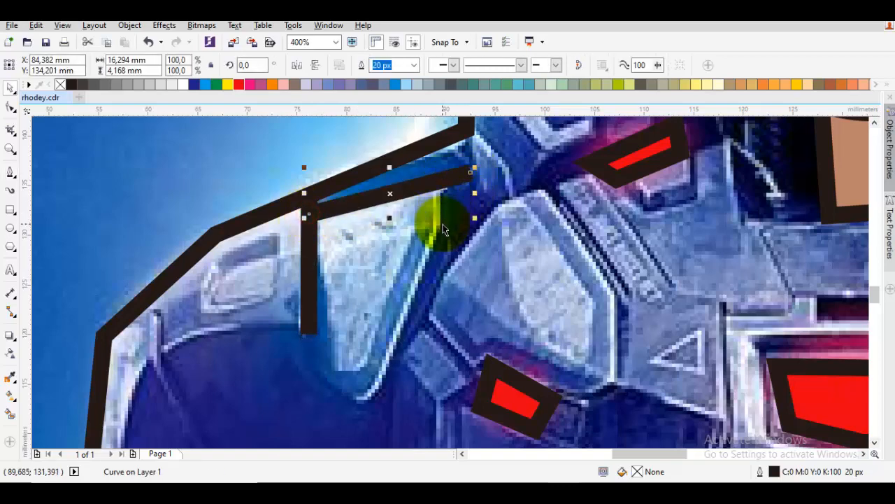
pyautogui.moveTo(385, 312); pyautogui.dragTo(432, 257)
pyautogui.press('F10')
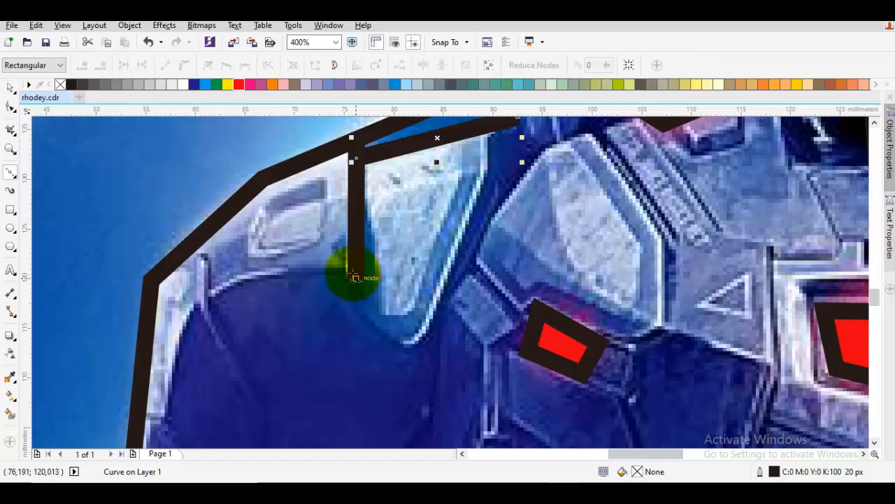
pyautogui.click(356, 270)
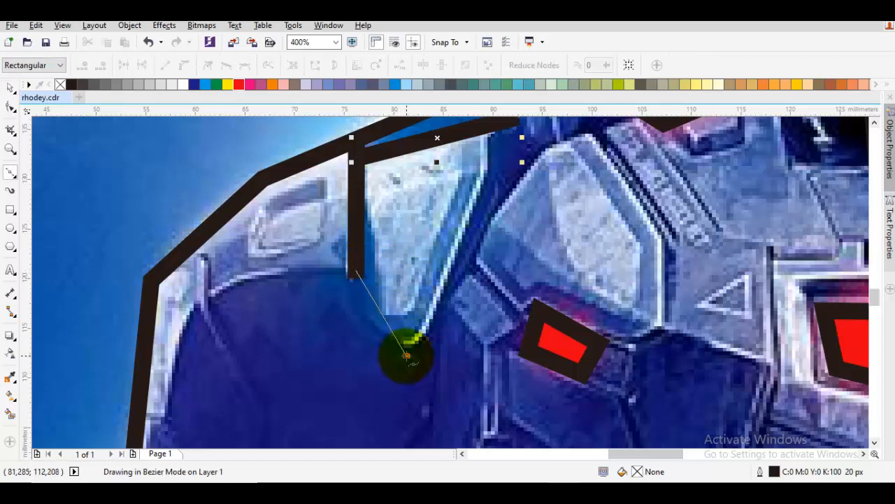
pyautogui.click(406, 355)
pyautogui.click(436, 344)
pyautogui.moveTo(495, 242); pyautogui.dragTo(507, 272)
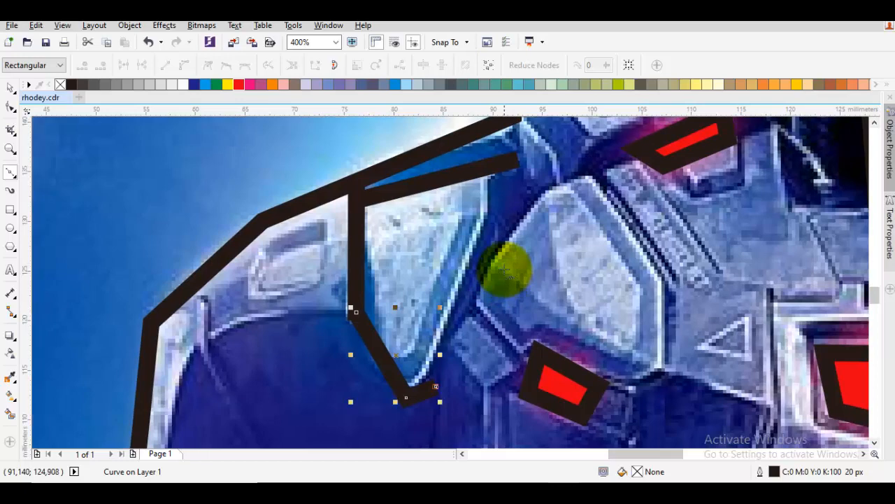
pyautogui.click(498, 222)
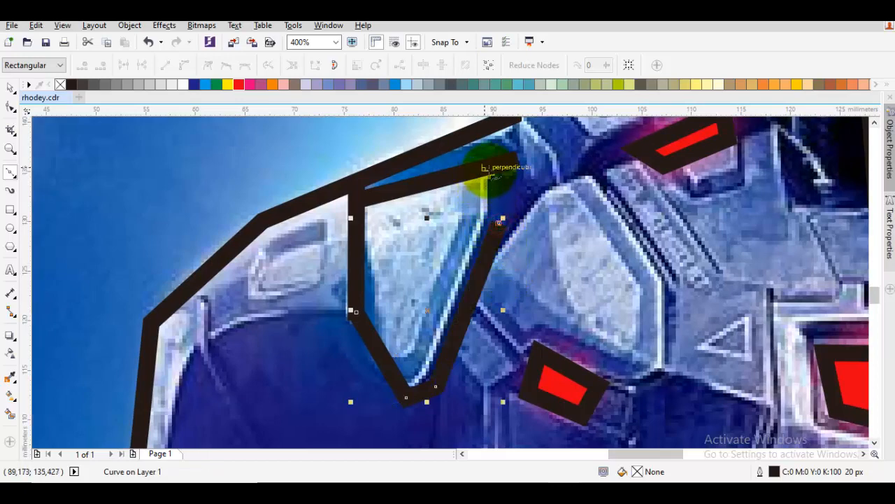
pyautogui.click(489, 167)
pyautogui.press('space')
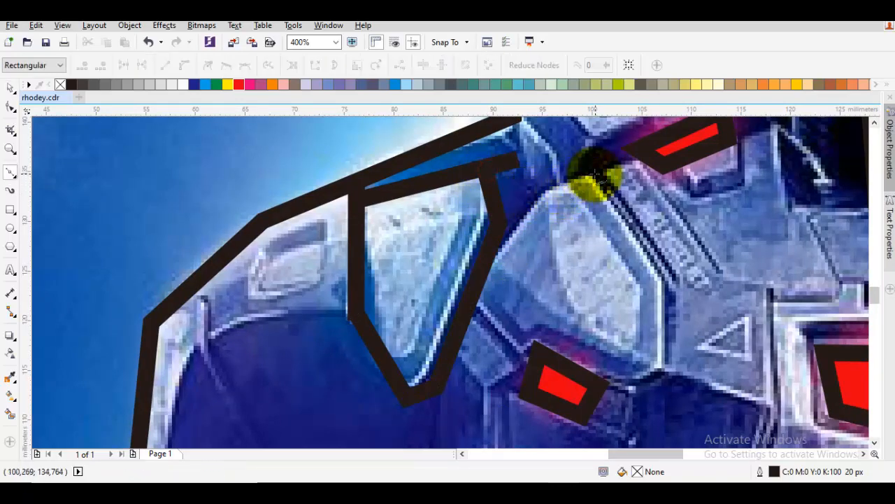
# - Trace the left chest plate's upper edge and down its outer side to meet the arm plate outline
pyautogui.click(595, 175)
pyautogui.click(536, 190)
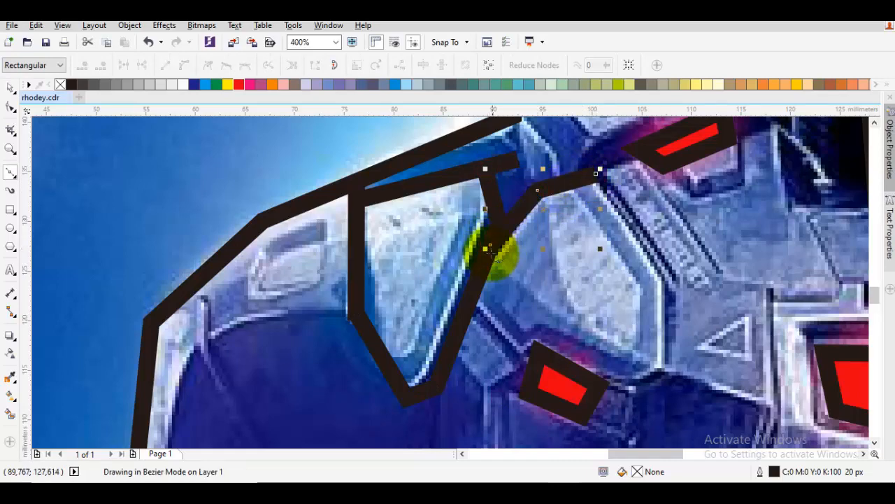
pyautogui.press('space')
# - Connect the arm plate outline to the left chest light with a straight line and a bent line below it
pyautogui.click(505, 323)
pyautogui.moveTo(505, 326); pyautogui.dragTo(485, 260)
pyautogui.press('space')
pyautogui.press('space')
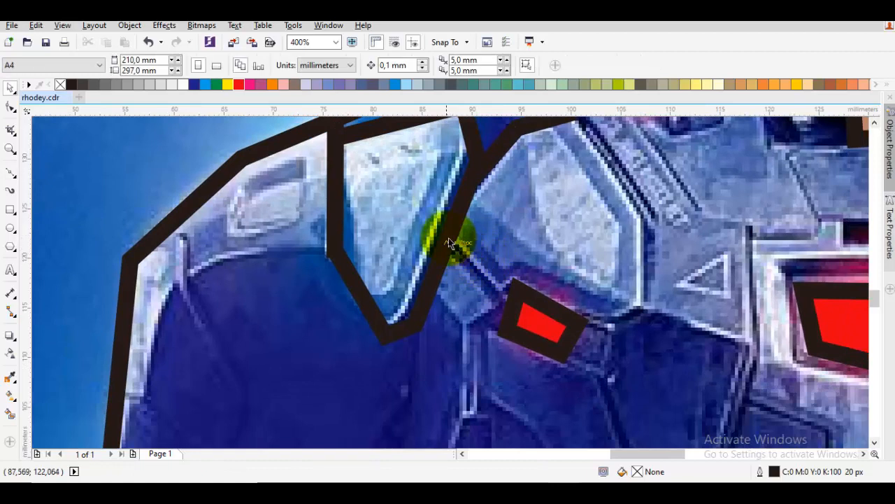
pyautogui.press('space')
pyautogui.click(446, 243)
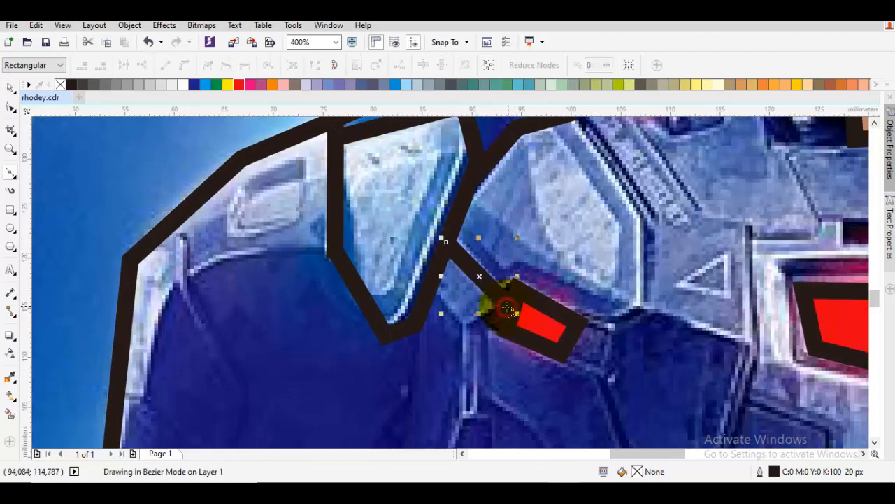
pyautogui.press('space')
pyautogui.press('space')
pyautogui.click(429, 289)
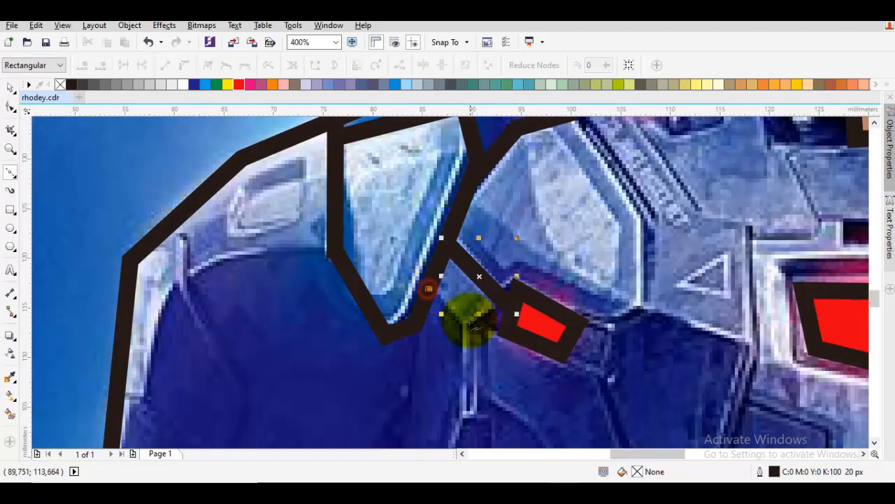
pyautogui.click(467, 329)
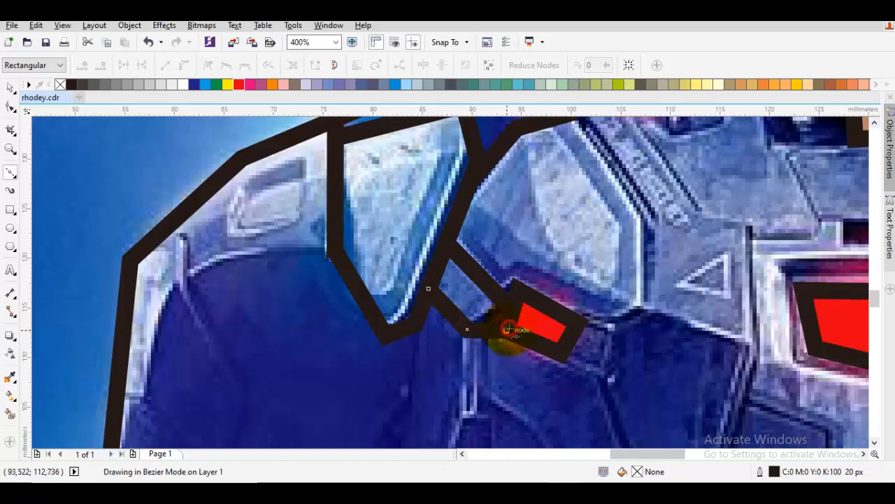
# - Draw a straight line along the left chest plate's lower edge, just above the red light
pyautogui.click(522, 268)
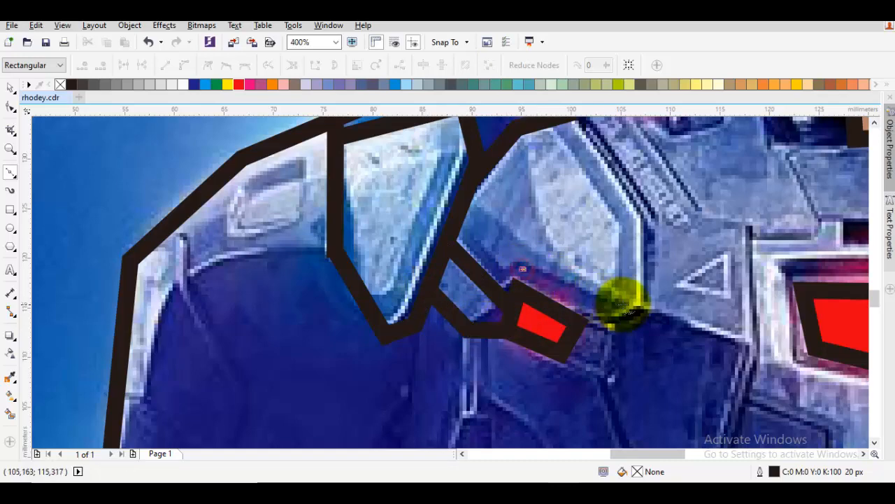
pyautogui.click(626, 303)
pyautogui.moveTo(634, 216); pyautogui.dragTo(568, 308)
# - Trace the left chest plate's inner edge from its upper corner downward, then across to the lower corner of the center light's frame
pyautogui.click(519, 227)
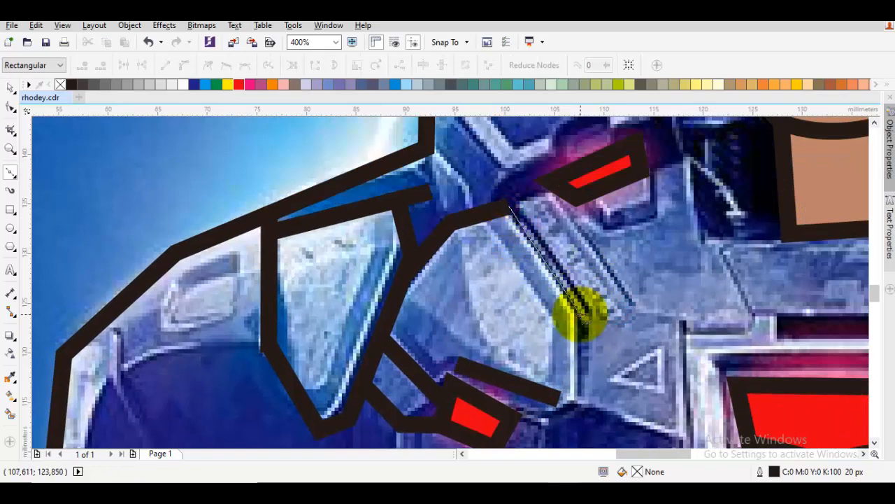
pyautogui.click(581, 314)
pyautogui.moveTo(592, 380); pyautogui.dragTo(609, 240)
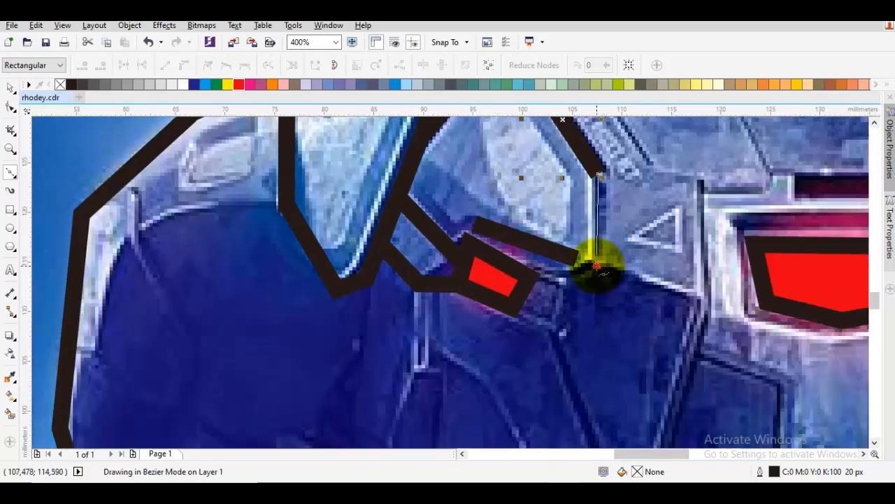
pyautogui.click(597, 266)
pyautogui.click(708, 299)
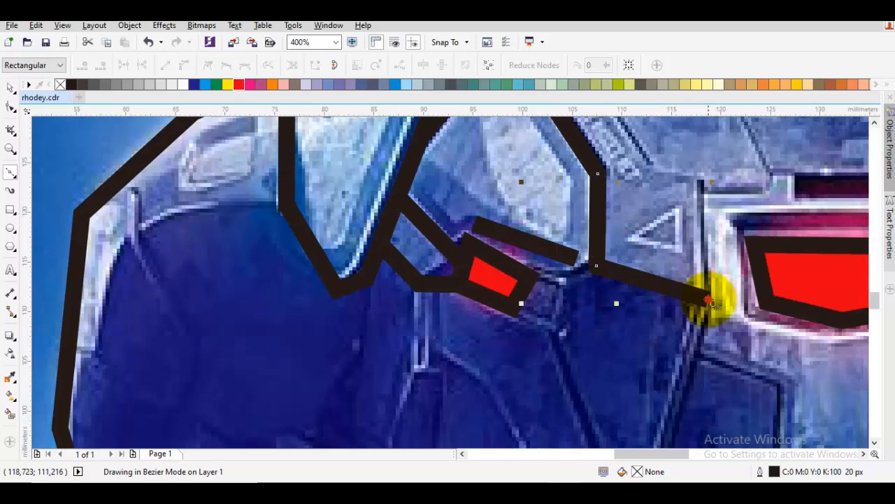
# - Continue the chest line up the left side of the center light's frame and inward along its top edge
pyautogui.click(703, 192)
pyautogui.moveTo(802, 191); pyautogui.dragTo(473, 234)
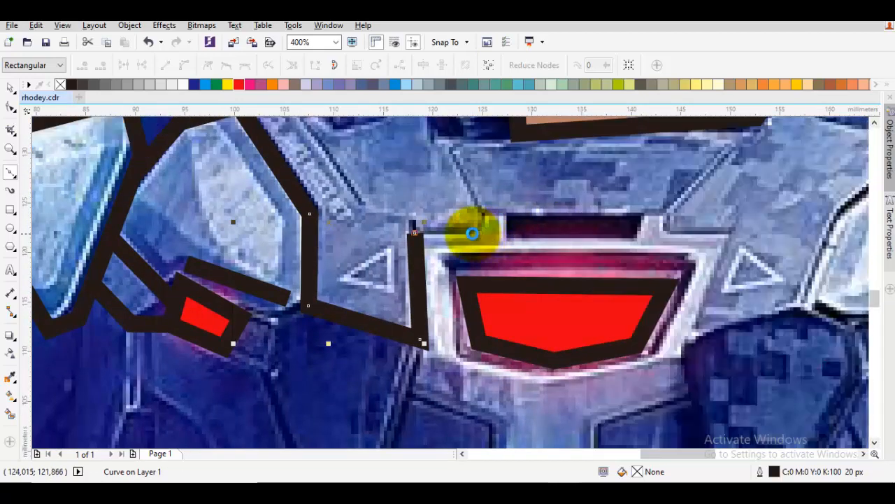
pyautogui.click(480, 230)
pyautogui.press('space')
# - Draw a horizontal bar over the dark slot directly above the center chest light
pyautogui.click(598, 222)
pyautogui.moveTo(596, 224); pyautogui.dragTo(576, 224)
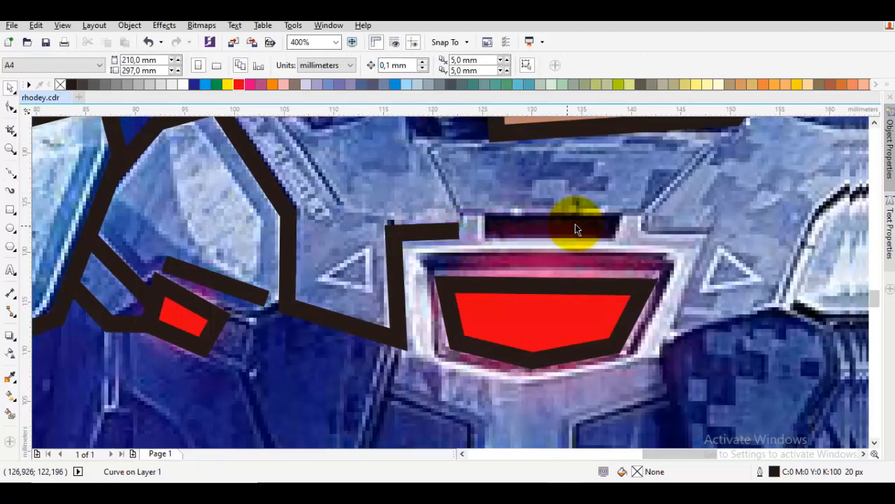
pyautogui.press('space')
pyautogui.click(488, 228)
pyautogui.click(599, 225)
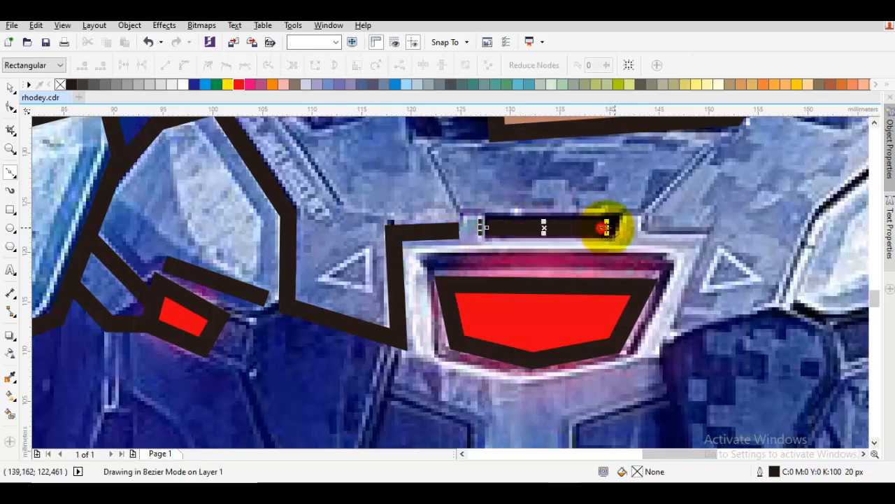
pyautogui.press('space')
pyautogui.press('space')
# - Trace the chest line from beside the dark slot along the center light frame's top edge and down its right side
pyautogui.click(638, 227)
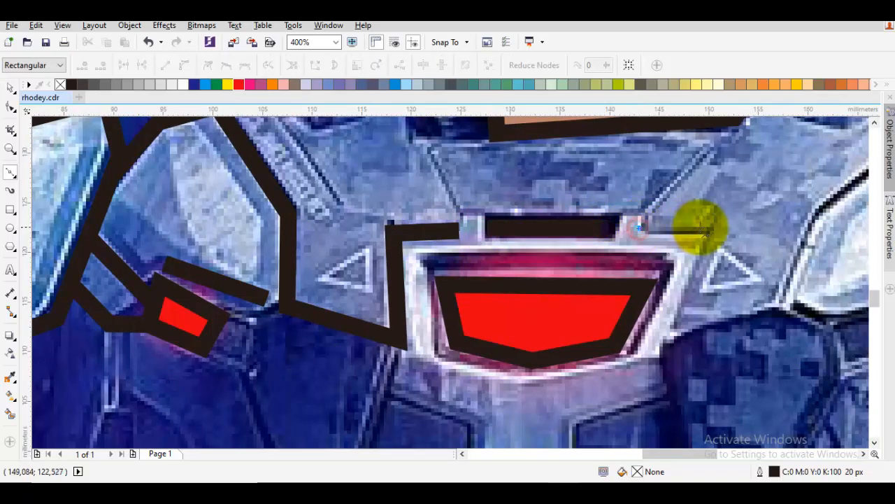
pyautogui.click(705, 230)
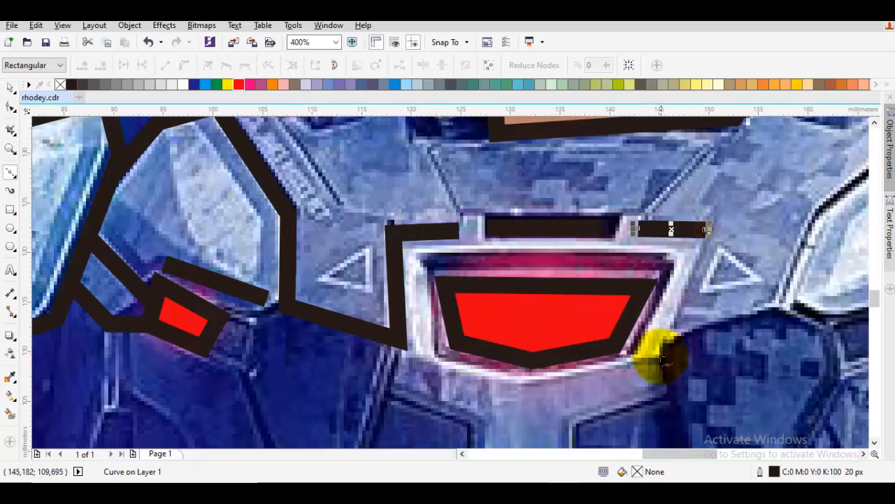
pyautogui.moveTo(665, 357); pyautogui.dragTo(597, 321)
pyautogui.click(598, 320)
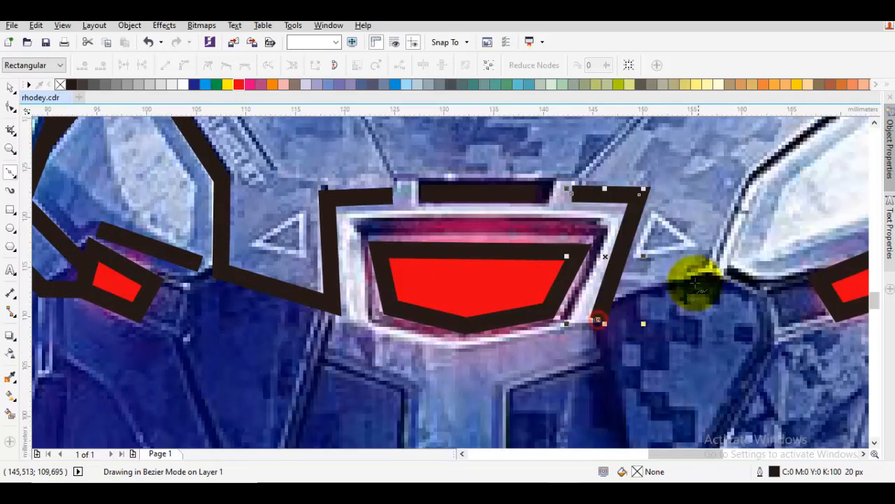
# - Continue the line along the right chest plate's lower edge to the upper corner of the lower right red light
pyautogui.click(717, 269)
pyautogui.moveTo(765, 304); pyautogui.dragTo(570, 293)
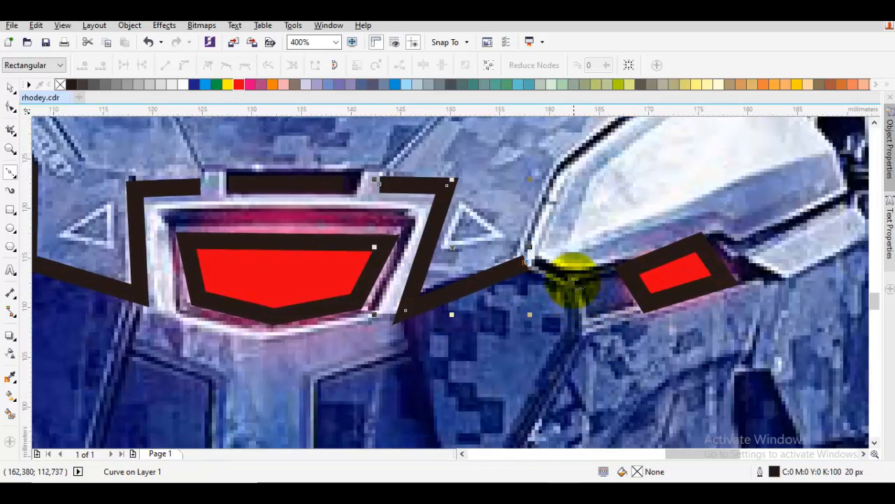
pyautogui.click(574, 277)
pyautogui.click(626, 270)
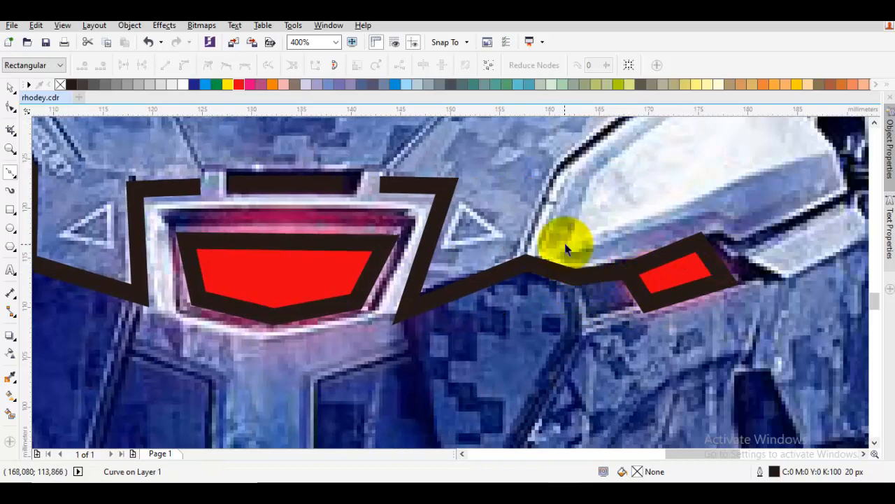
# - Trace the right chest plate's inner edge from its lower corner up to just below the upper right red light
pyautogui.moveTo(565, 236); pyautogui.dragTo(559, 326)
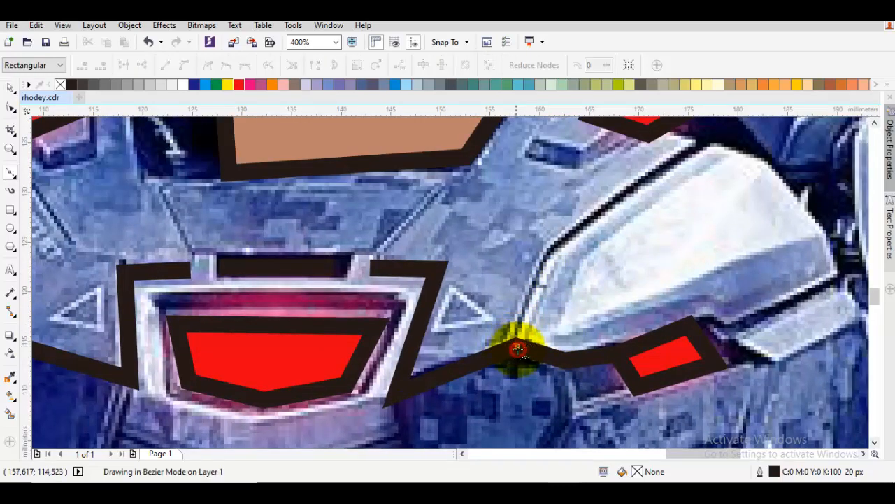
pyautogui.click(553, 254)
pyautogui.click(547, 253)
pyautogui.moveTo(661, 178); pyautogui.dragTo(561, 298)
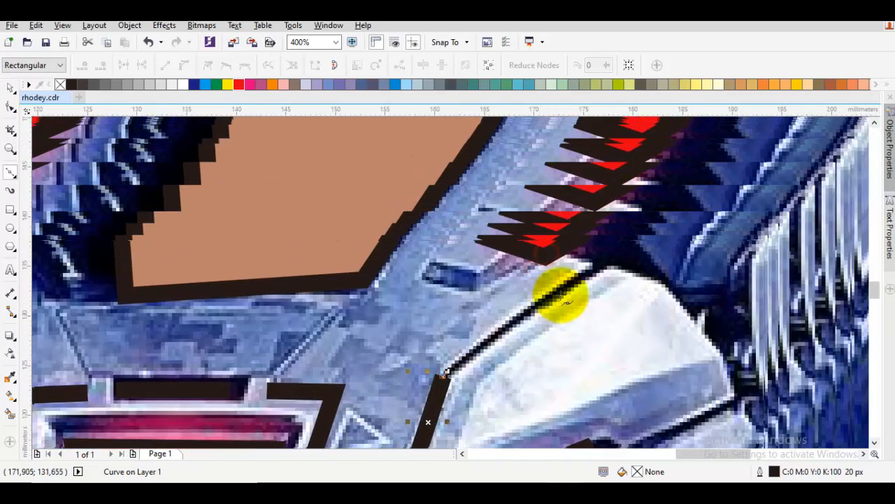
pyautogui.click(599, 263)
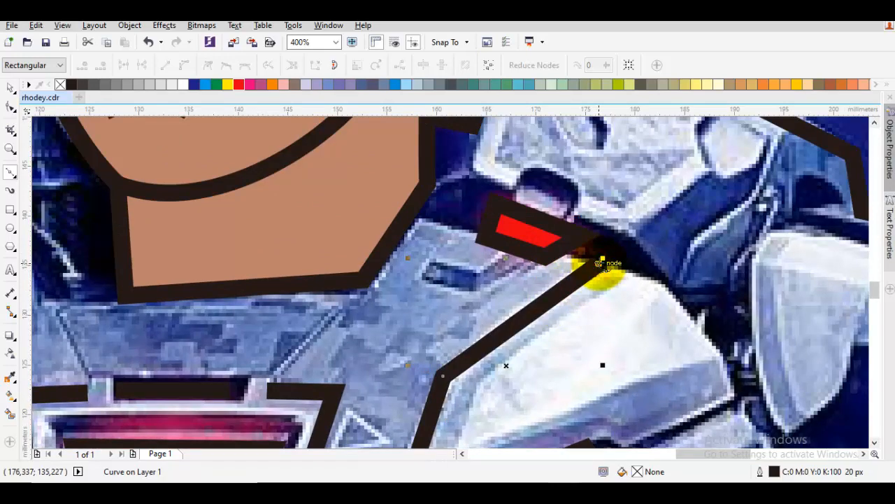
pyautogui.press('space')
pyautogui.press('Escape')
# - Draw a line joining the lower corner of the upper right red light to the neck's slanted edge
pyautogui.moveTo(484, 193); pyautogui.dragTo(591, 277)
pyautogui.press('F10')
pyautogui.click(578, 318)
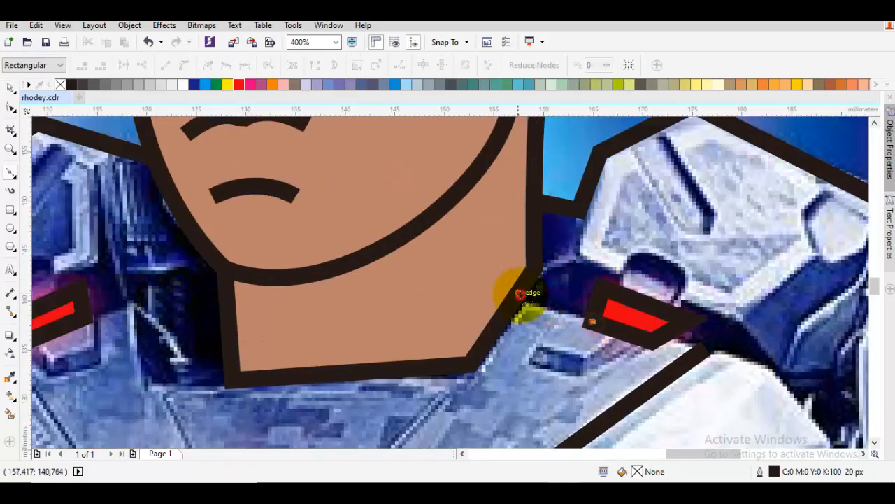
pyautogui.click(521, 294)
pyautogui.press('space')
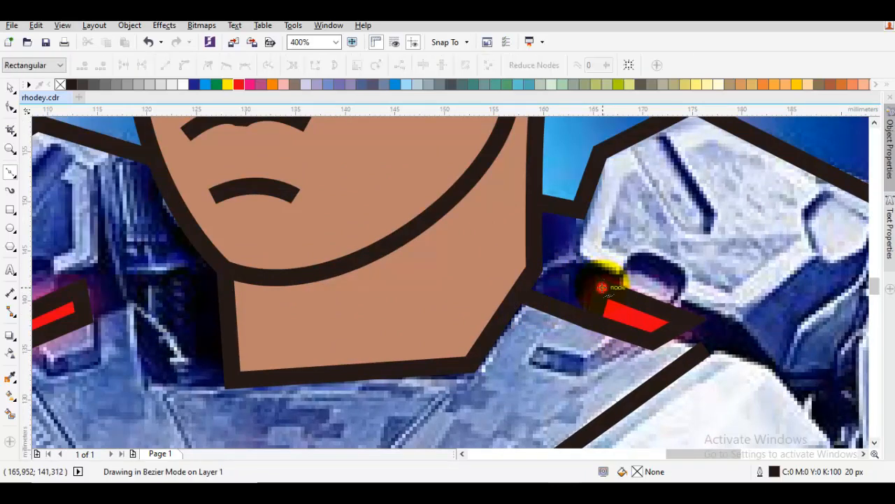
# - Outline the collar gap from the upper right red light to the neck corner, and connect it up to the shoulder outline
pyautogui.click(602, 287)
pyautogui.click(574, 261)
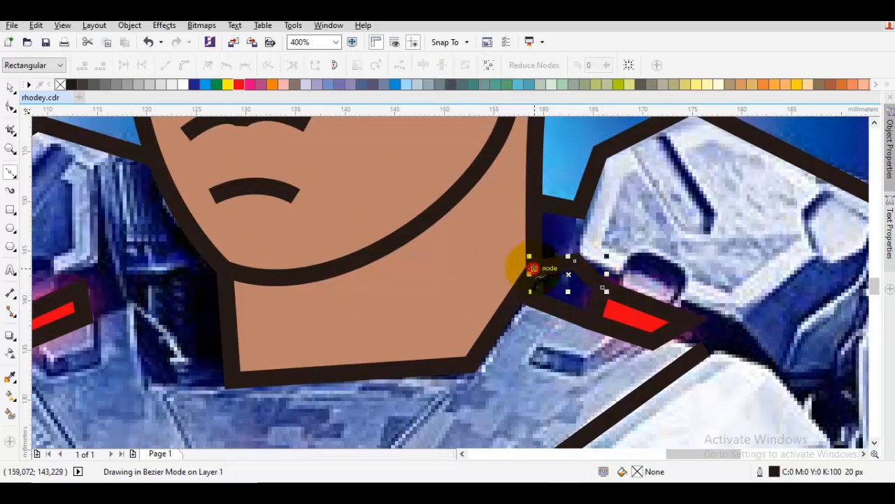
pyautogui.click(578, 209)
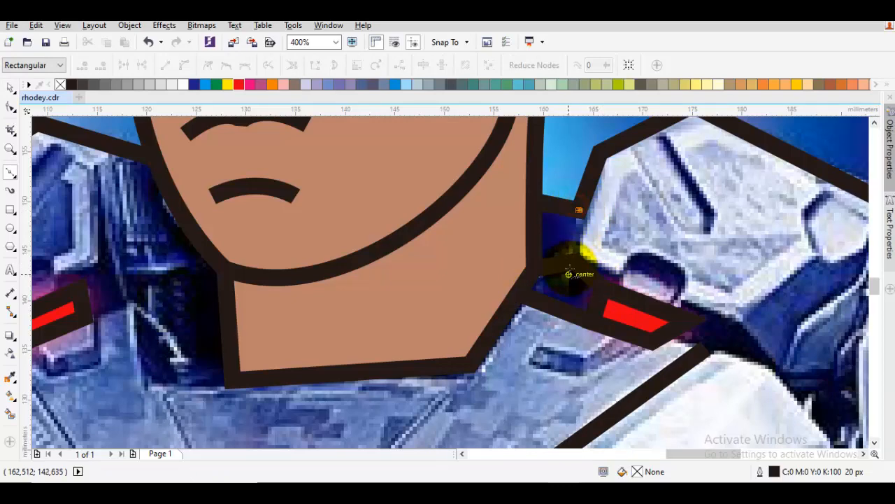
# - Trace the right shoulder armor's lower edge from the tip of the upper right red light out to the body outline
pyautogui.hscroll(3, 574, 261)
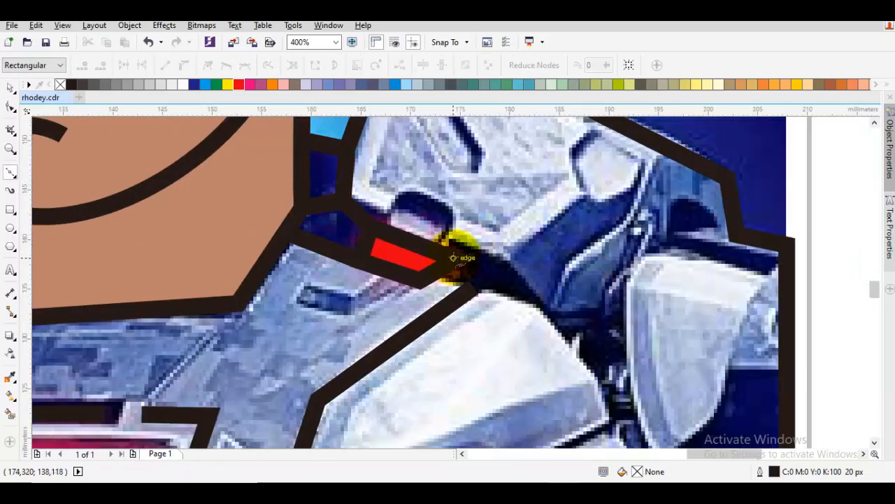
pyautogui.click(454, 257)
pyautogui.click(506, 256)
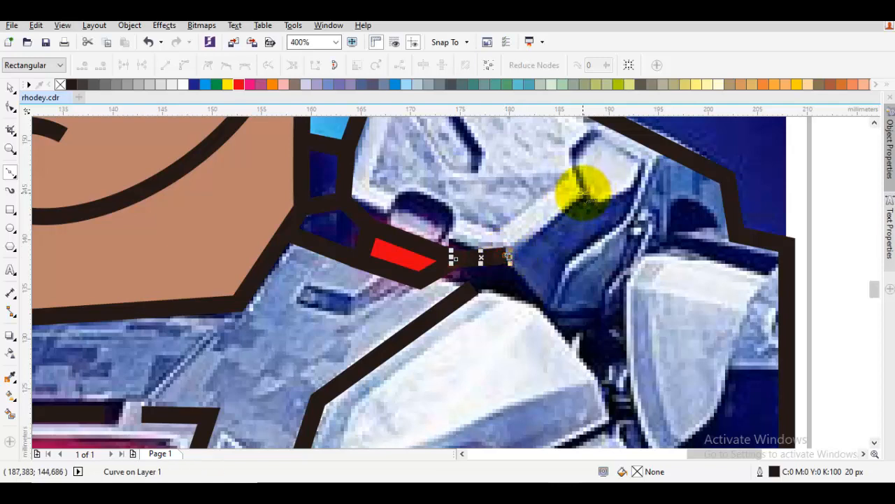
pyautogui.click(581, 189)
pyautogui.click(624, 191)
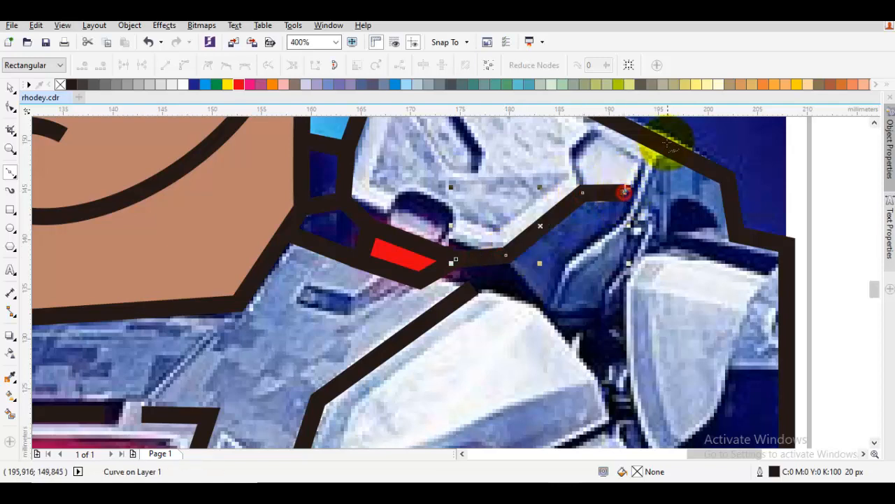
pyautogui.click(663, 145)
pyautogui.press('space')
pyautogui.press('Escape')
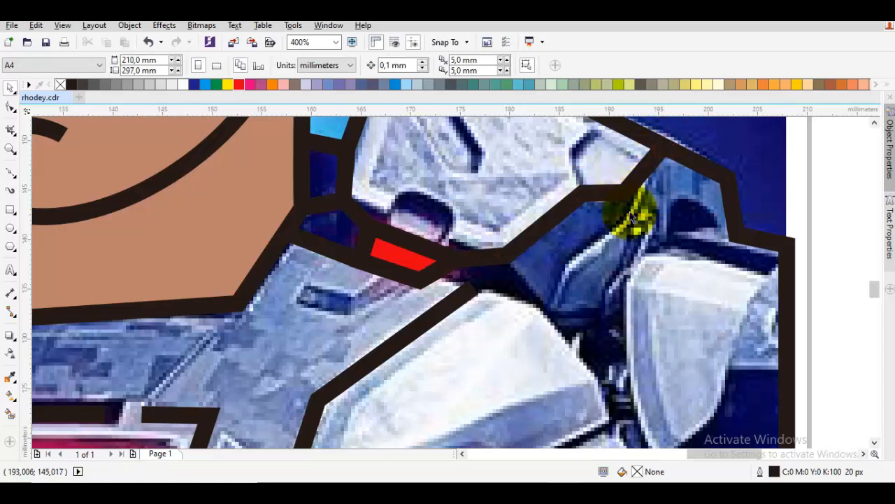
# - Outline the dark panel below the right shoulder armor, from the shoulder edge's bend down to the white chest plate's upper corner
pyautogui.press('space')
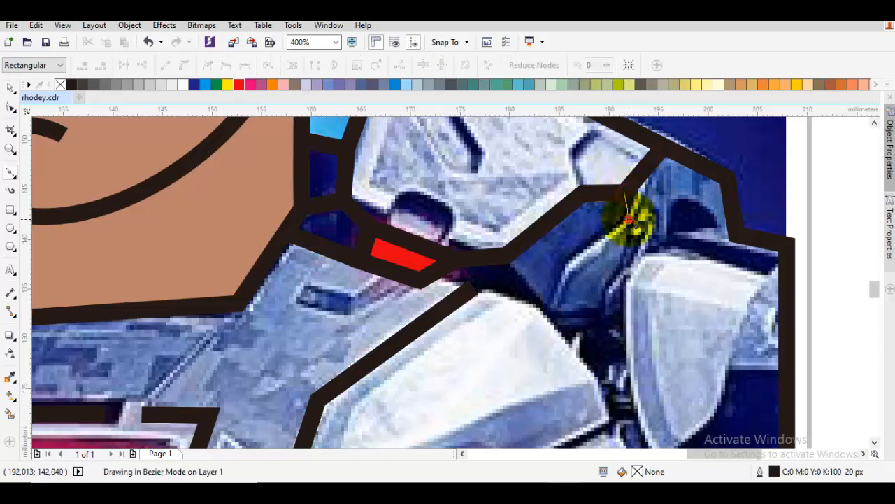
pyautogui.click(629, 219)
pyautogui.click(555, 267)
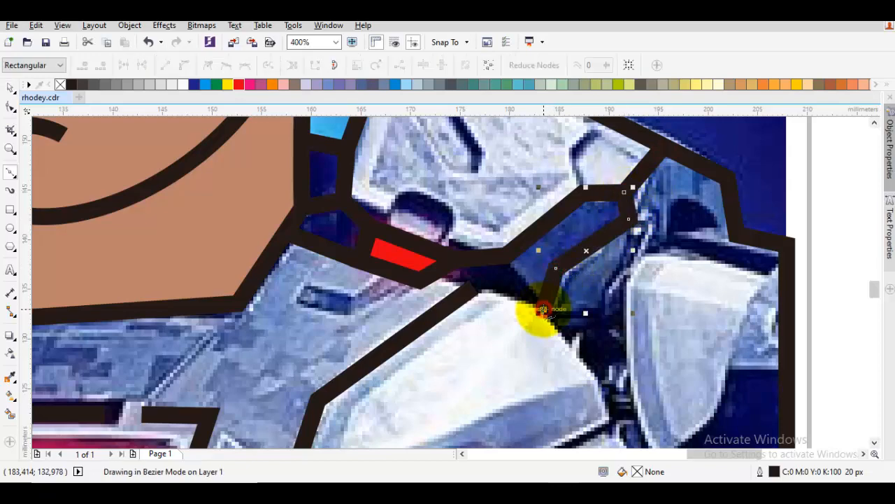
# - Continue the line down the right chest plate's outer edge and back along its lower edge to the lower red light
pyautogui.moveTo(599, 378); pyautogui.dragTo(549, 273)
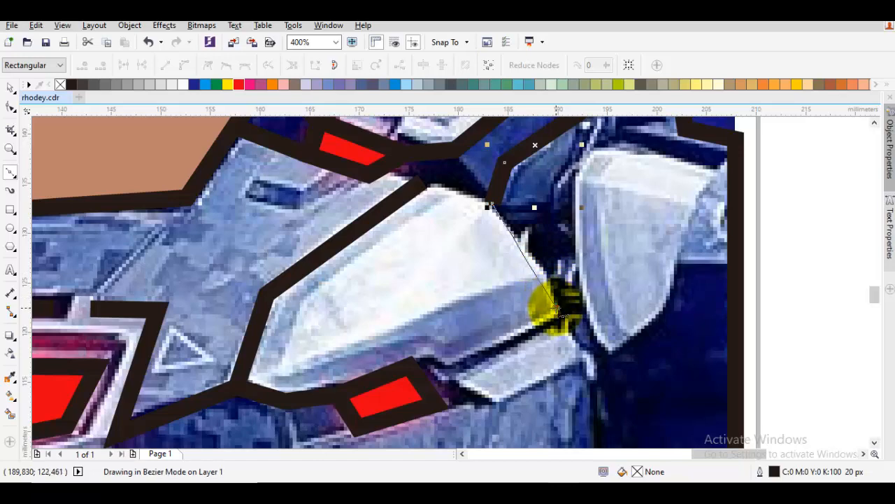
pyautogui.click(450, 370)
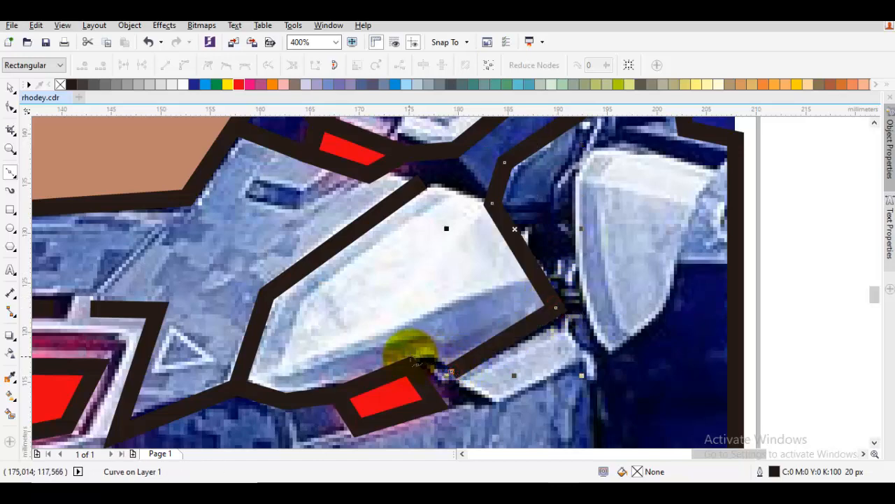
pyautogui.click(408, 364)
pyautogui.press('Escape')
# - Close the right chest plate's top edge with a line between the outer panel corner and the inner edge's upper end
pyautogui.moveTo(498, 142); pyautogui.dragTo(528, 237)
pyautogui.click(525, 292)
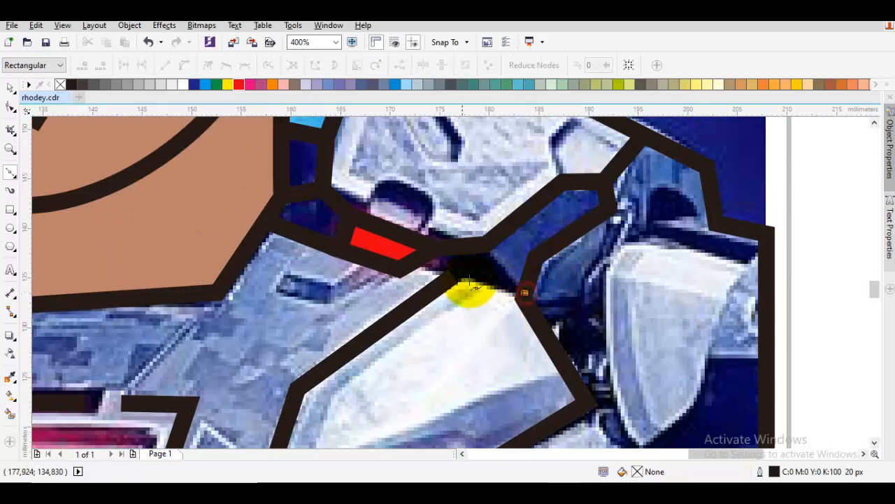
pyautogui.click(453, 275)
pyautogui.press('space')
# - Select all the traced shapes and change their outline color to yellow
pyautogui.scroll(-3, 473, 281)
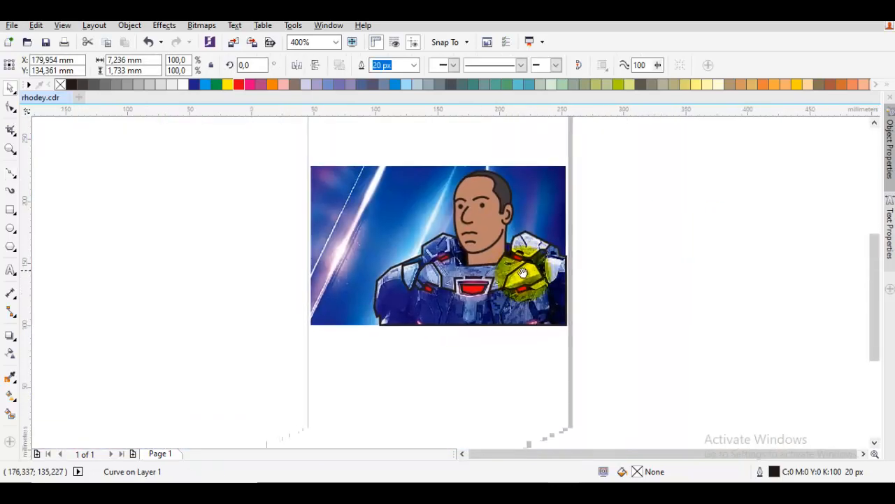
pyautogui.click(637, 343)
pyautogui.moveTo(645, 343); pyautogui.dragTo(266, 136)
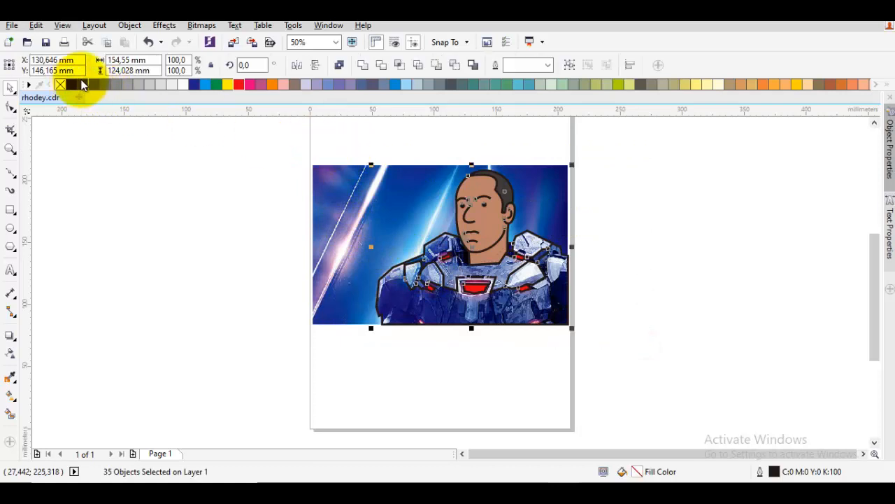
pyautogui.rightClick(229, 85)
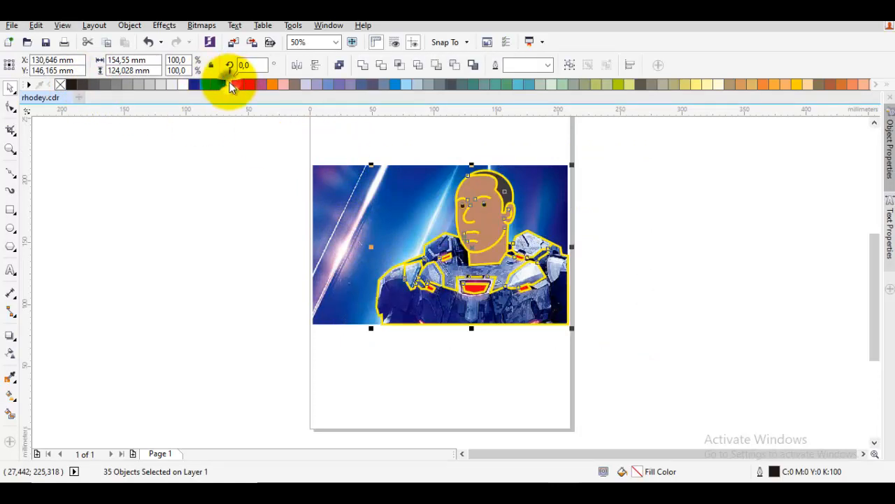
pyautogui.click(707, 284)
# - Set yellow as the default outline color for new curves with nothing selected
pyautogui.scroll(1, 494, 266)
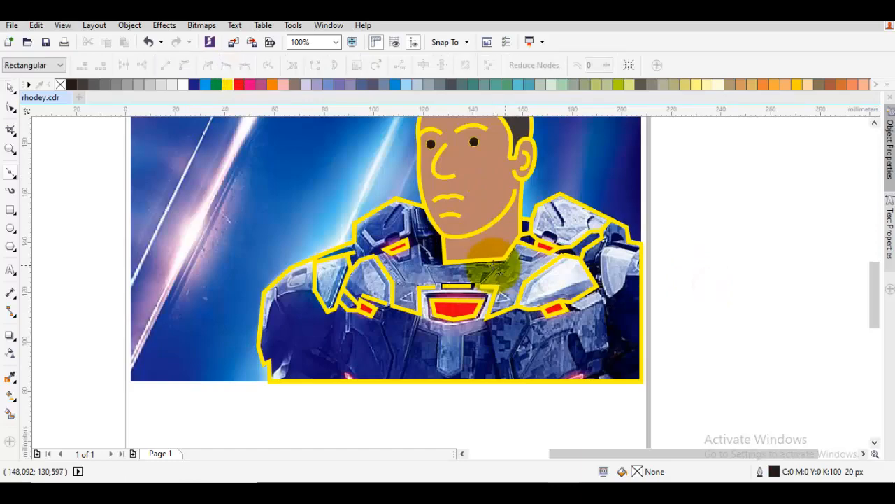
pyautogui.click(774, 287)
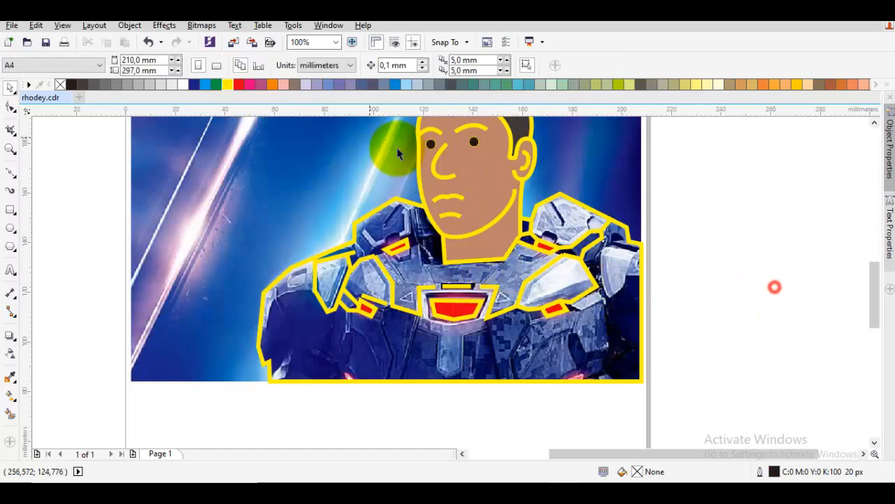
pyautogui.rightClick(227, 87)
pyautogui.press('space')
# - Trace the left collar edge from the shoulder down beside the red light, then up to the jaw and neck corner
pyautogui.scroll(1, 420, 236)
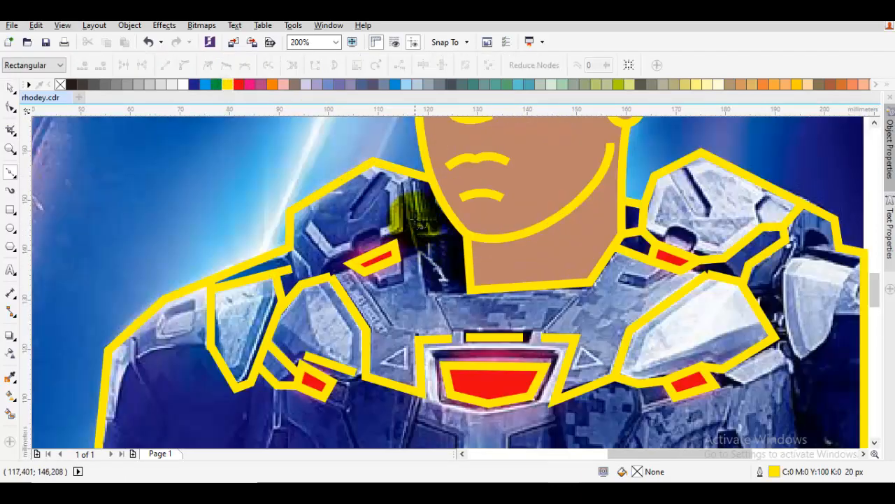
pyautogui.scroll(1, 419, 223)
pyautogui.click(394, 182)
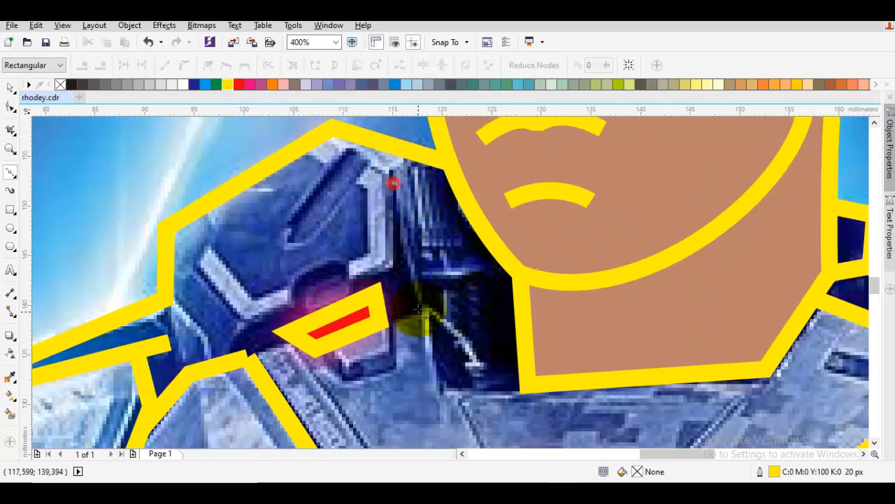
pyautogui.click(419, 310)
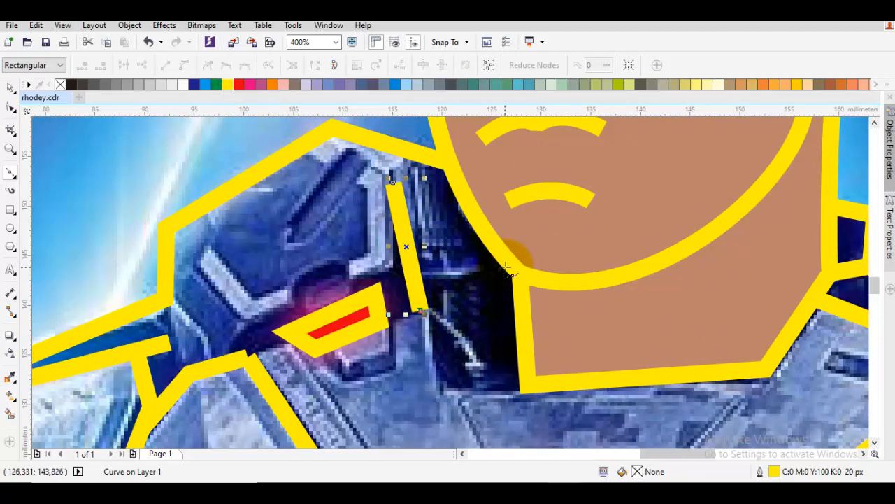
pyautogui.doubleClick(512, 266)
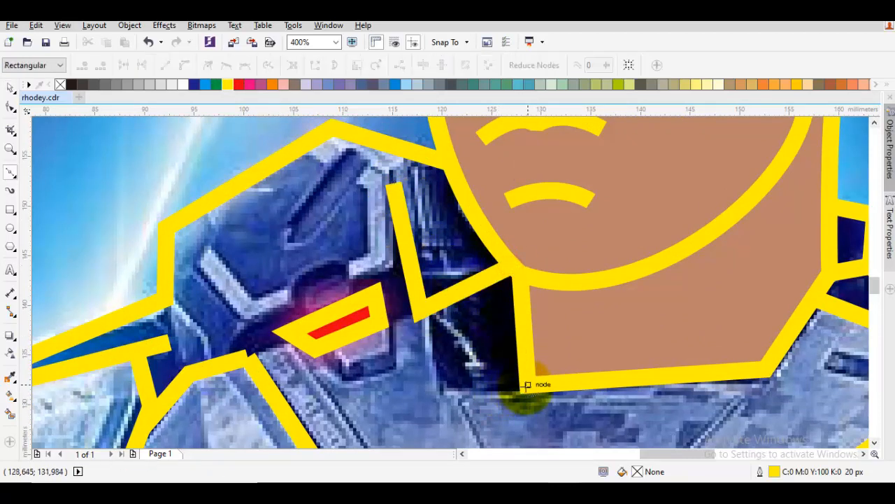
# - Trace the left collar's lower edge from the neck's bottom corner outward, then up to the bend of the collar line
pyautogui.click(529, 384)
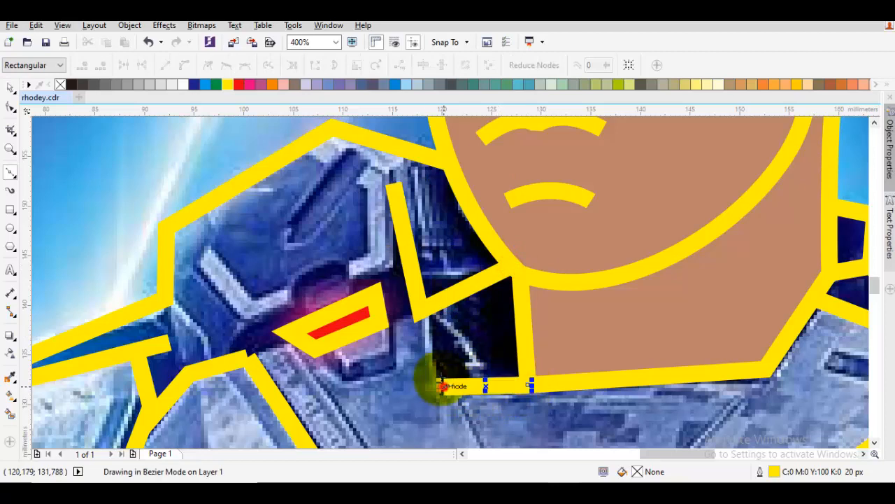
pyautogui.click(442, 387)
pyautogui.click(419, 310)
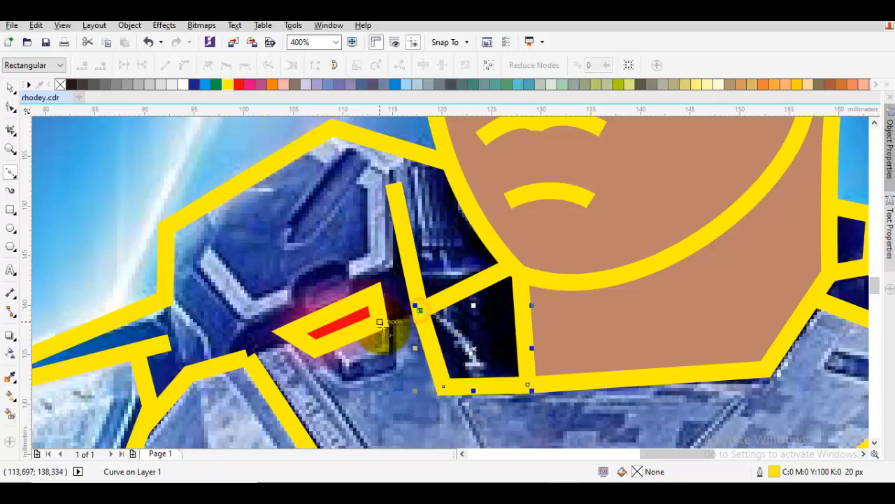
# - Join the inner corners of the upper left red light to the collar line with short lines
pyautogui.press('space')
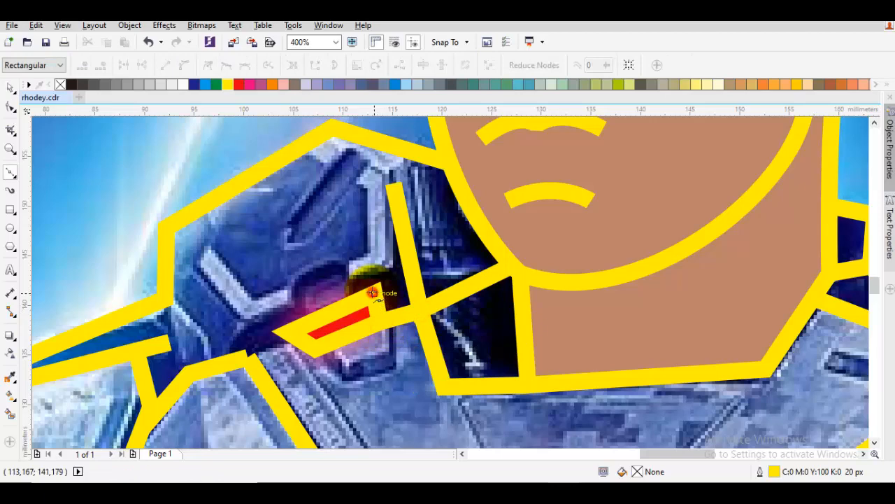
pyautogui.click(413, 277)
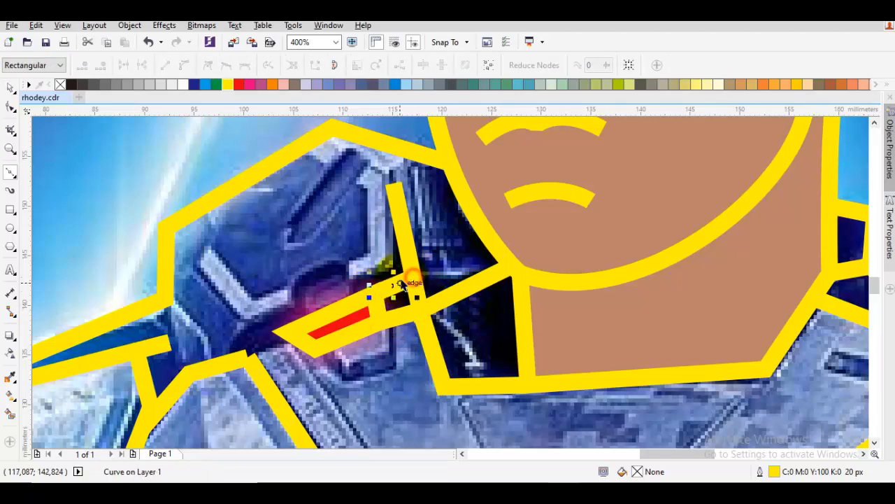
pyautogui.press('space')
# - Connect the outer corner of the upper left red light to the chest panel's upper corner with a short bent line
pyautogui.moveTo(252, 316); pyautogui.dragTo(365, 282)
pyautogui.press('space')
pyautogui.click(397, 297)
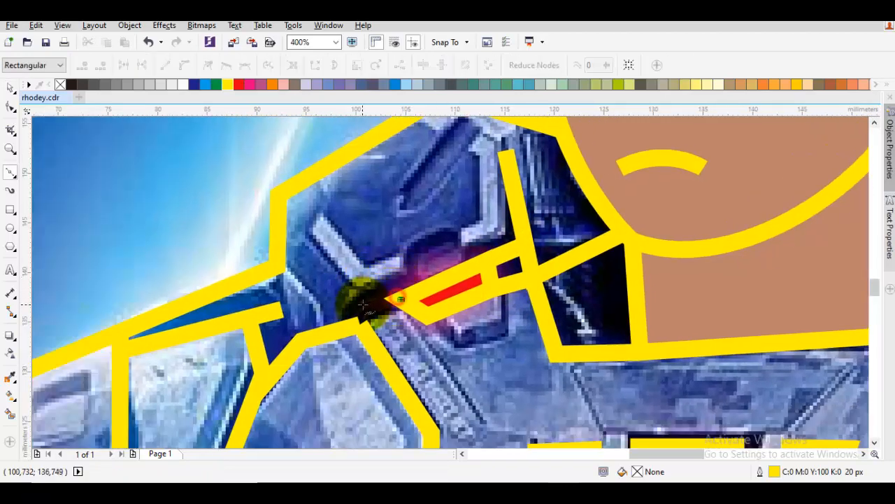
pyautogui.click(358, 304)
pyautogui.click(358, 328)
pyautogui.press('space')
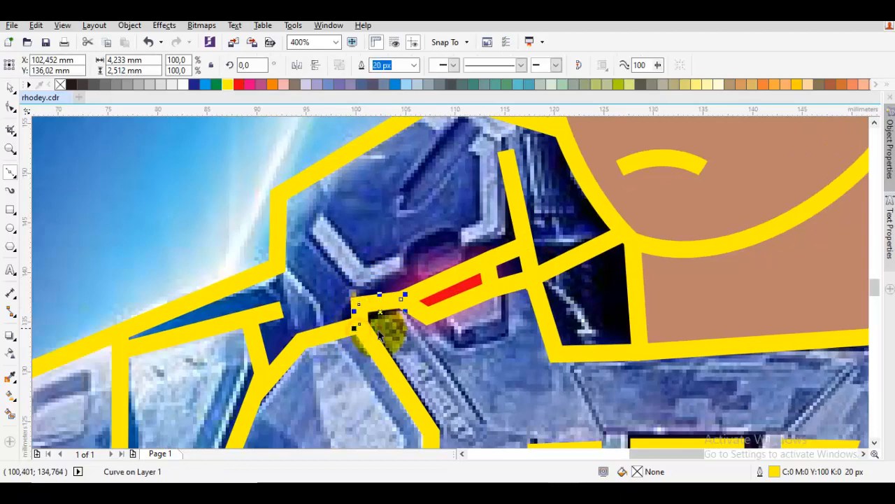
pyautogui.press('Escape')
# - Trace the inner arm line from the left shoulder plate's lower tip straight down, then bending outward
pyautogui.moveTo(515, 292); pyautogui.dragTo(418, 282)
pyautogui.scroll(-2, 422, 282)
pyautogui.moveTo(466, 320); pyautogui.dragTo(440, 270)
pyautogui.scroll(1, 301, 334)
pyautogui.press('space')
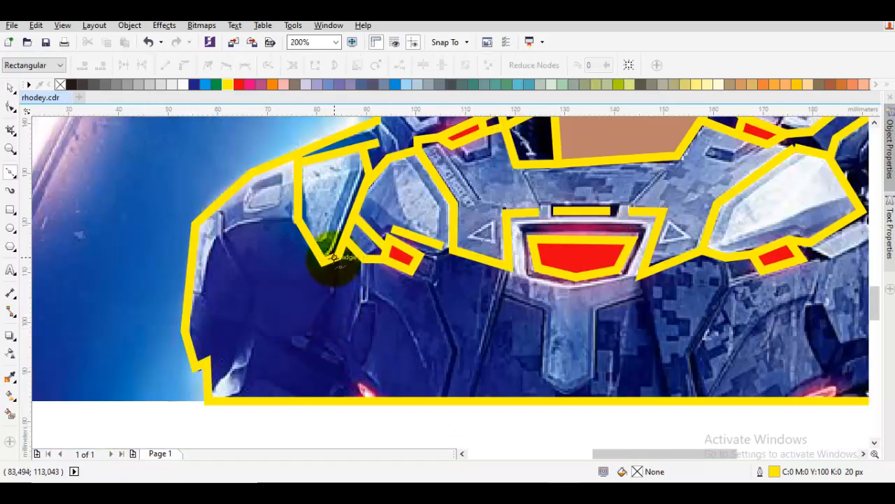
pyautogui.click(336, 256)
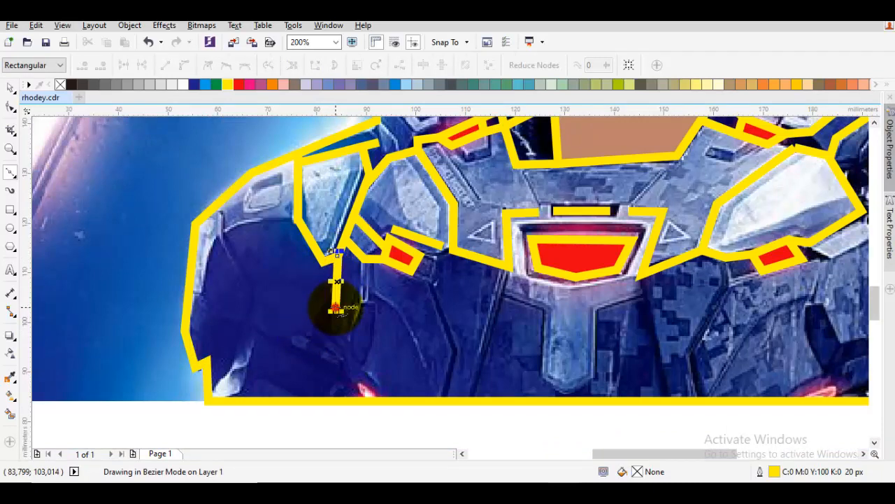
pyautogui.click(337, 308)
pyautogui.press('space')
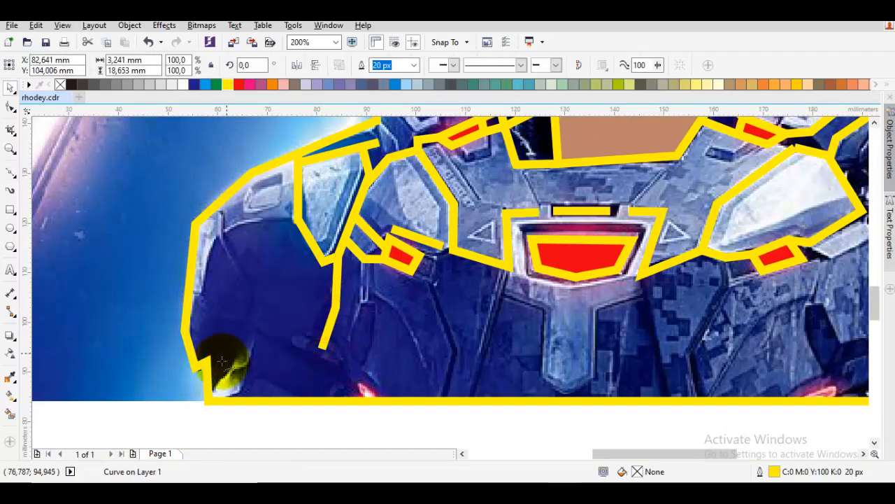
# - Trace a bent line inside the left upper arm, slanting inward and then back out toward the arm's lower edge
pyautogui.press('space')
pyautogui.click(254, 325)
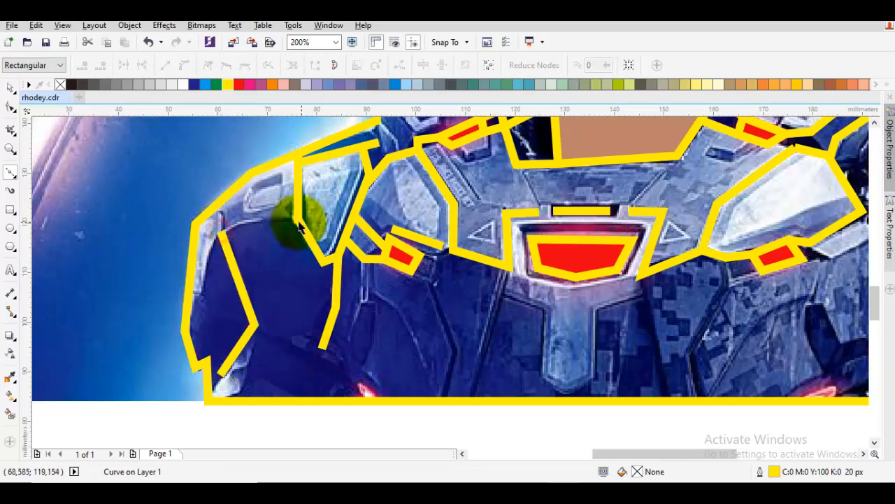
pyautogui.press('space')
# - Trace a line from inside the left arm to the end of the inner arm line, then down to the bottom edge
pyautogui.scroll(-2, 329, 314)
pyautogui.press('space')
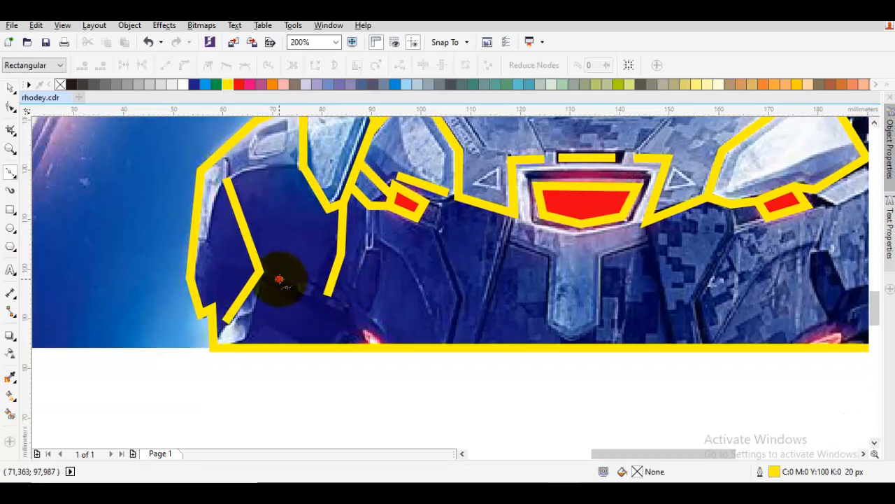
pyautogui.click(333, 302)
pyautogui.click(326, 296)
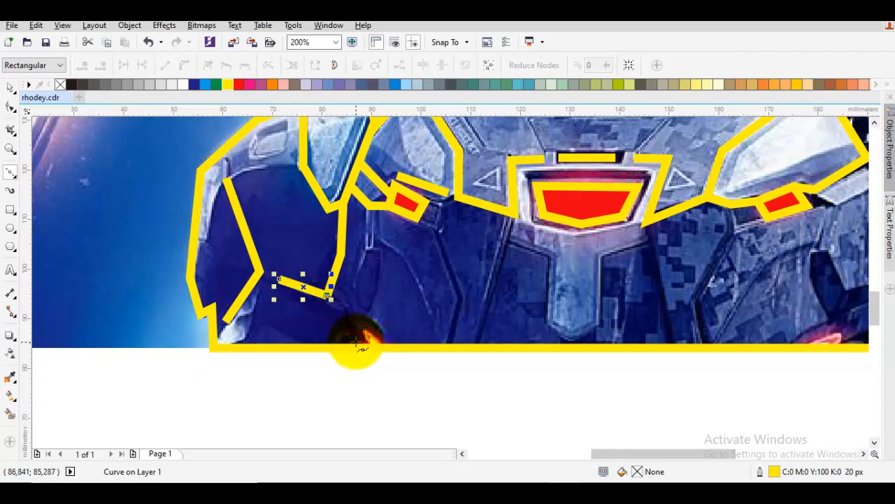
pyautogui.click(357, 348)
pyautogui.press('space')
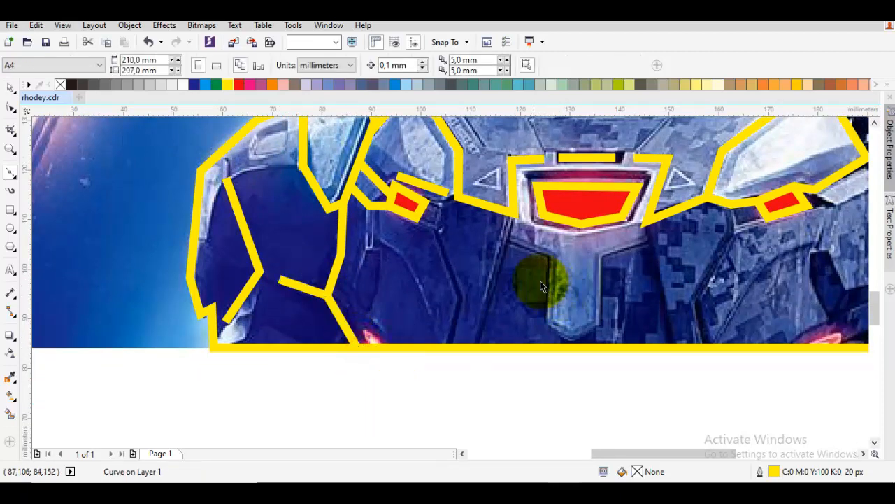
# - Draw a straight line from the chest light housing's lower left corner down to the bottom edge
pyautogui.press('space')
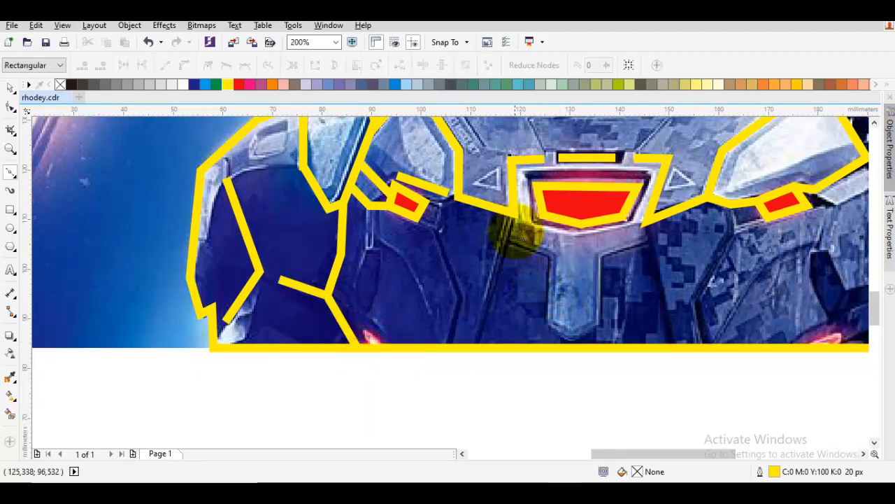
pyautogui.click(478, 348)
pyautogui.press('space')
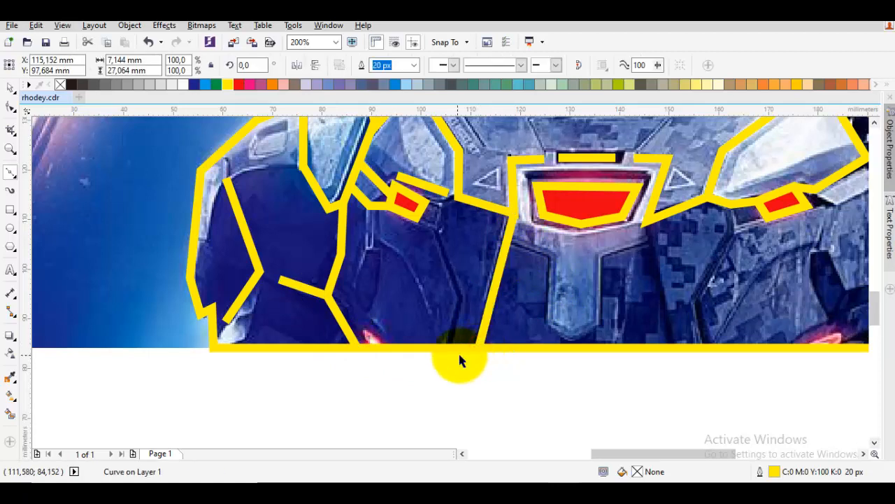
# - Trace the left torso panel line from the bottom edge up through two bends to the line beside the lower left red light
pyautogui.press('space')
pyautogui.click(446, 348)
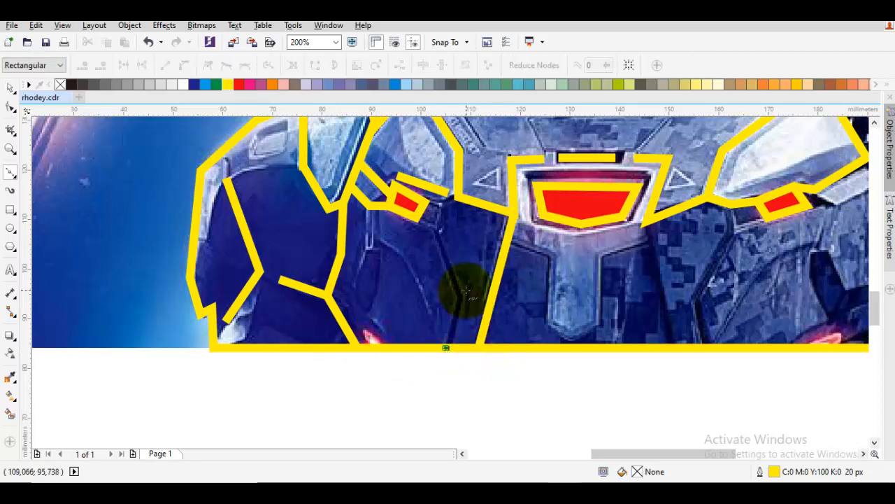
pyautogui.click(463, 295)
pyautogui.click(435, 231)
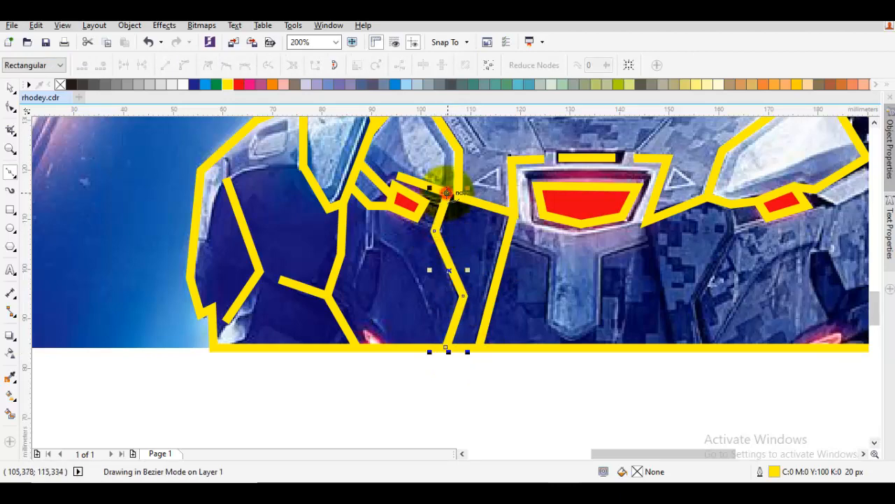
pyautogui.press('space')
# - Draw a straight line from the chest light housing's lower right corner down to the bottom edge
pyautogui.click(680, 306)
pyautogui.moveTo(680, 306); pyautogui.dragTo(560, 273)
pyautogui.press('space')
pyautogui.moveTo(515, 218); pyautogui.dragTo(508, 249)
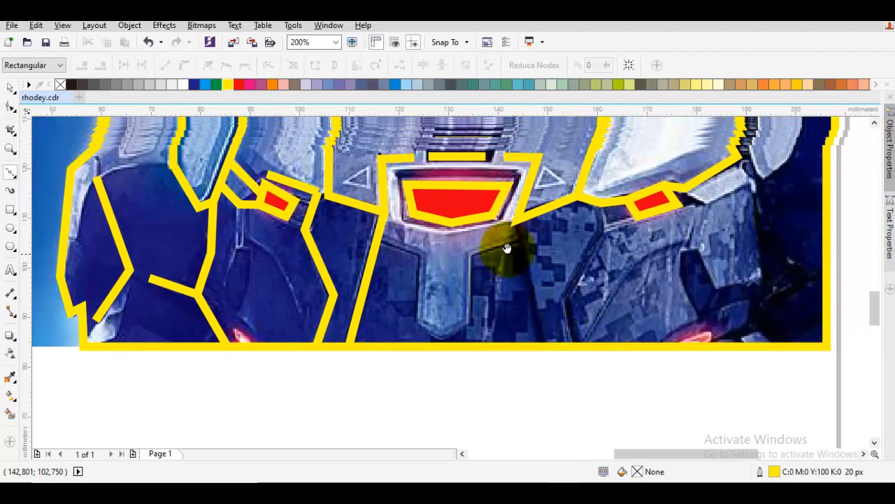
pyautogui.click(515, 219)
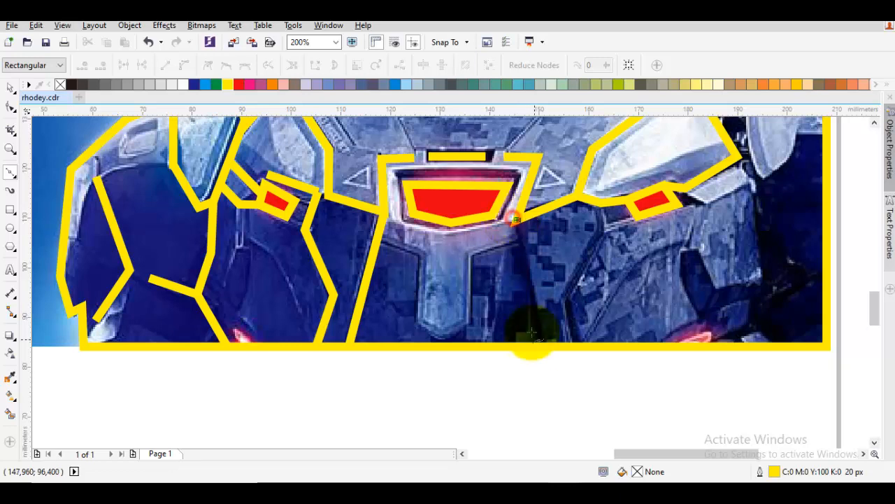
pyautogui.click(540, 346)
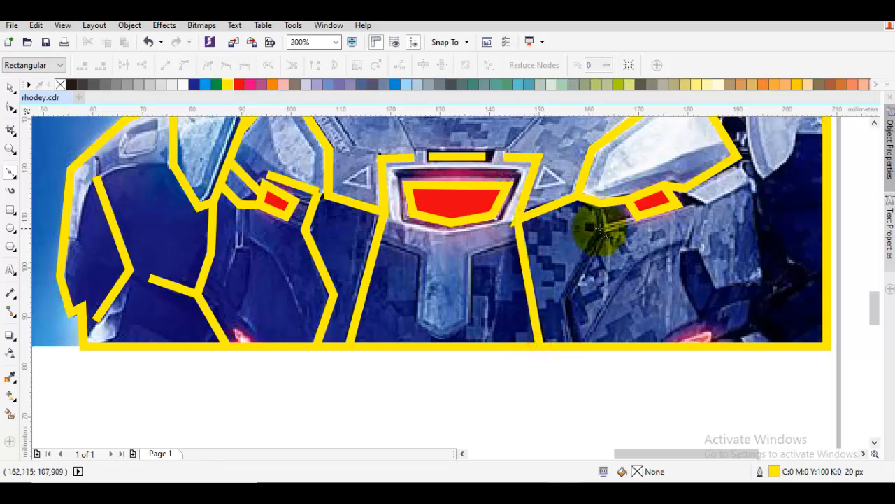
# - Trace the right torso panel line from the chest line beside the lower right red light through two bends to the bottom edge
pyautogui.click(600, 202)
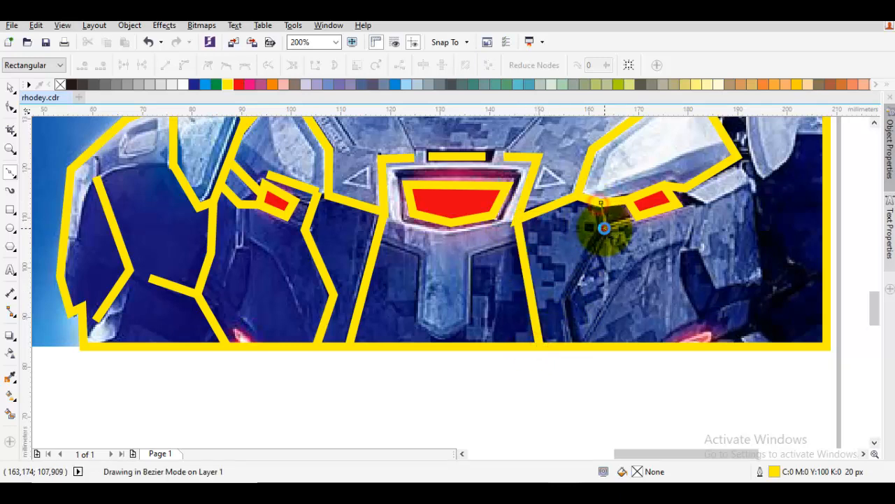
pyautogui.doubleClick(604, 228)
pyautogui.click(563, 298)
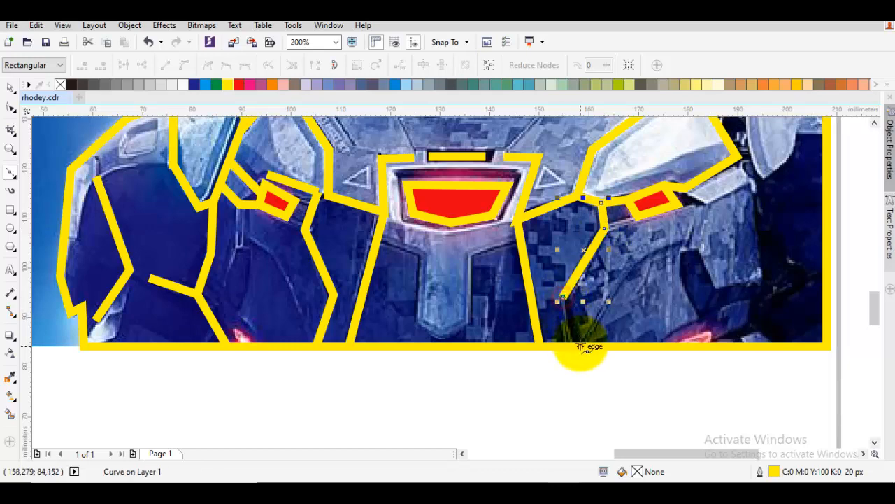
pyautogui.click(579, 346)
pyautogui.press('space')
# - Trace a bent line from just outside the lower right red light down the right torso to the bottom edge
pyautogui.moveTo(711, 302); pyautogui.dragTo(649, 318)
pyautogui.press('space')
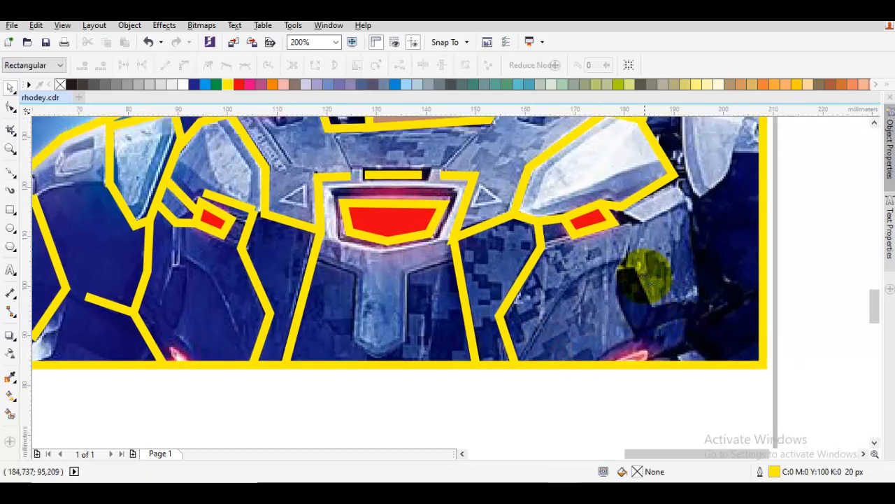
pyautogui.press('space')
pyautogui.press('F10')
pyautogui.click(638, 222)
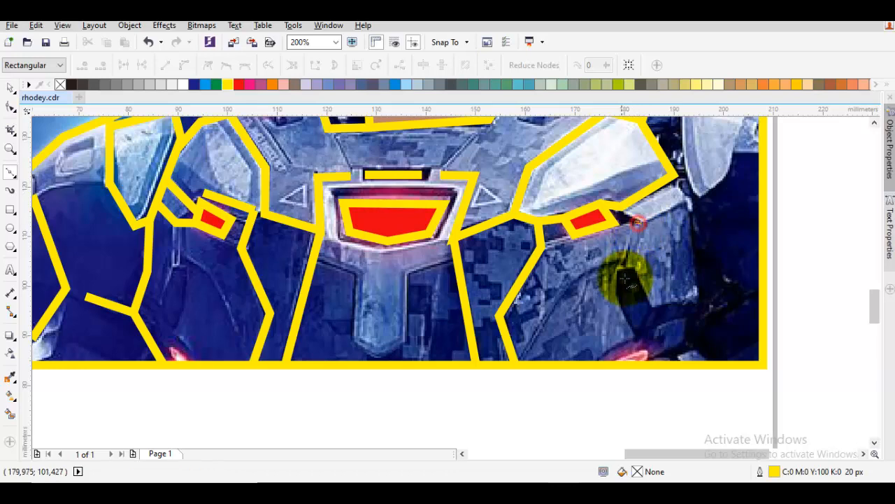
pyautogui.click(617, 283)
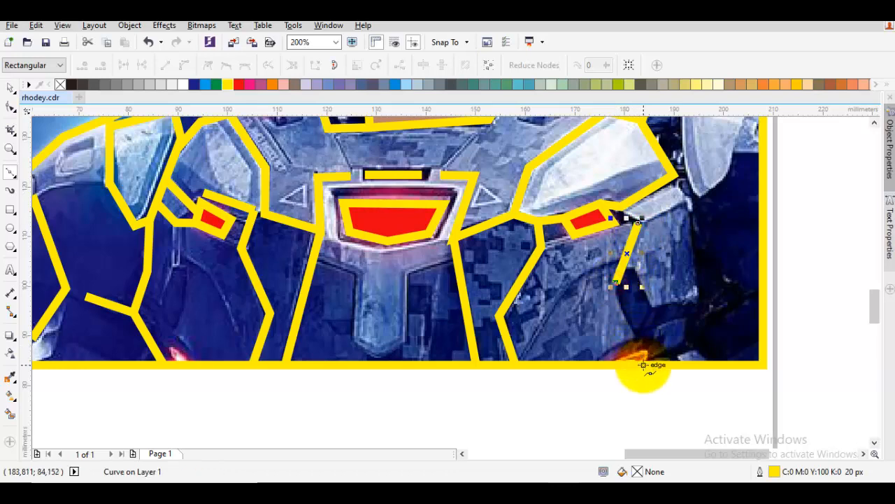
pyautogui.click(643, 364)
# - Trace the right shoulder plate from the shoulder outline's corner inward, down around its pointed lower tip, and back out to the right border
pyautogui.scroll(3, 650, 336)
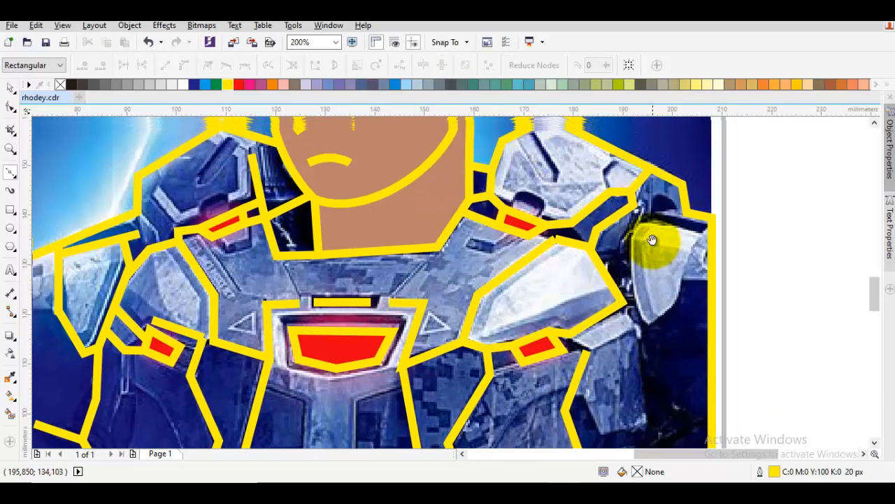
pyautogui.scroll(1, 688, 203)
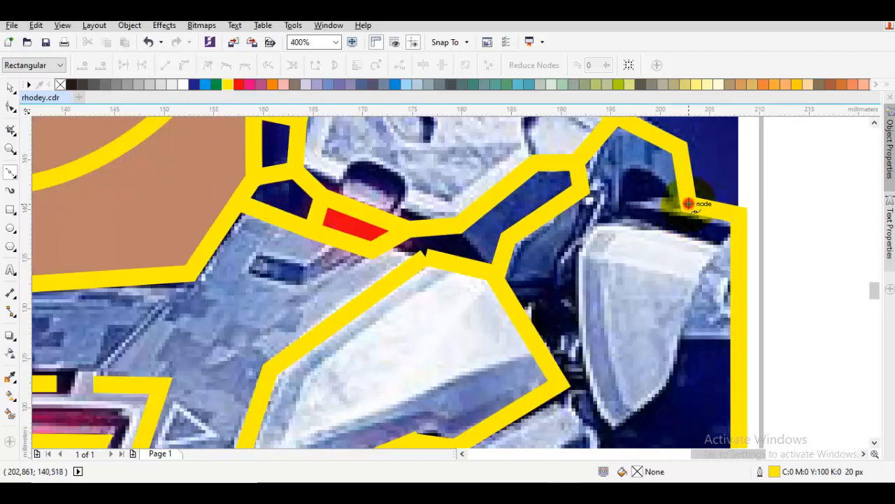
pyautogui.click(689, 204)
pyautogui.click(591, 217)
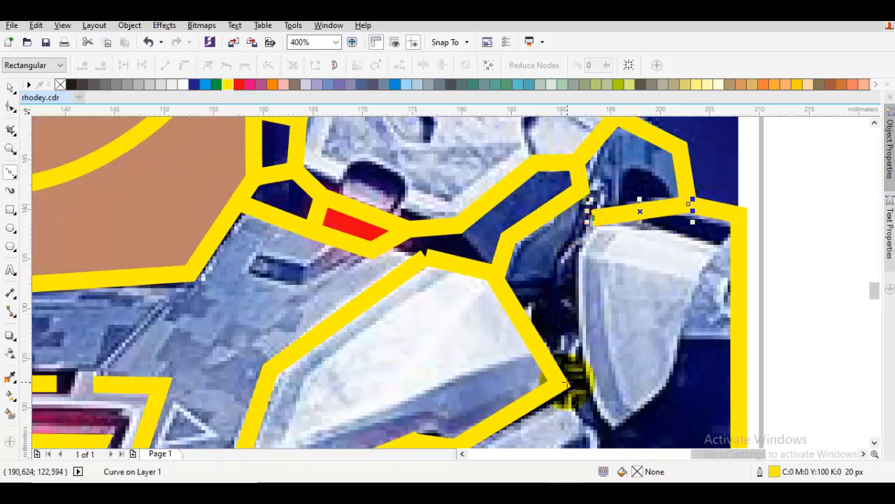
pyautogui.click(575, 379)
pyautogui.moveTo(611, 421); pyautogui.dragTo(569, 316)
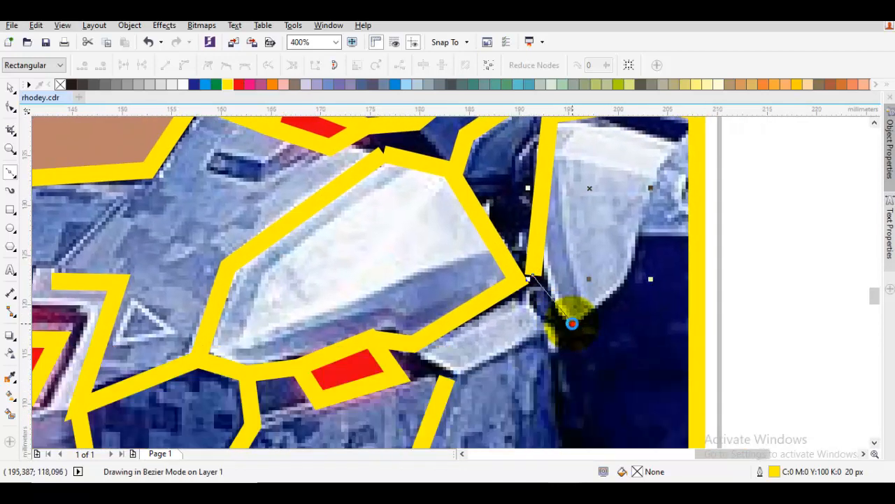
pyautogui.click(572, 324)
pyautogui.click(635, 272)
pyautogui.click(641, 228)
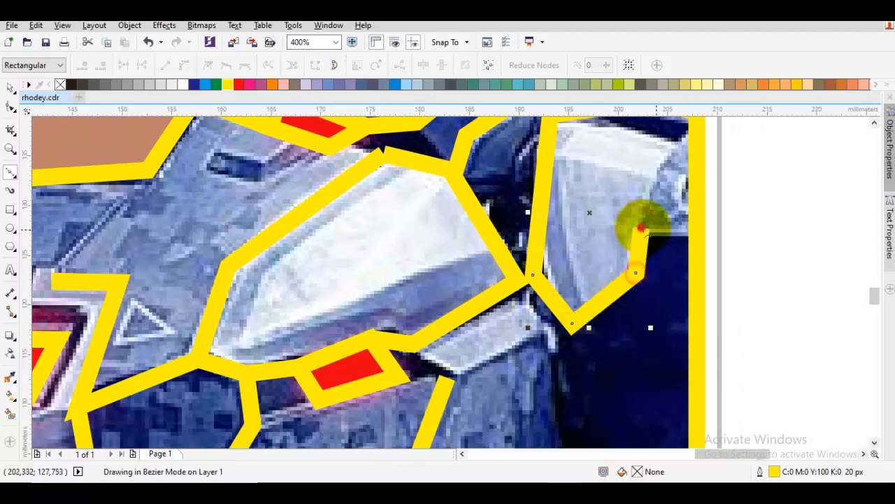
pyautogui.doubleClick(696, 231)
# - Trace the right torso's outer side from the shoulder plate's lower tip down through two bends to the bottom edge
pyautogui.scroll(-3, 646, 294)
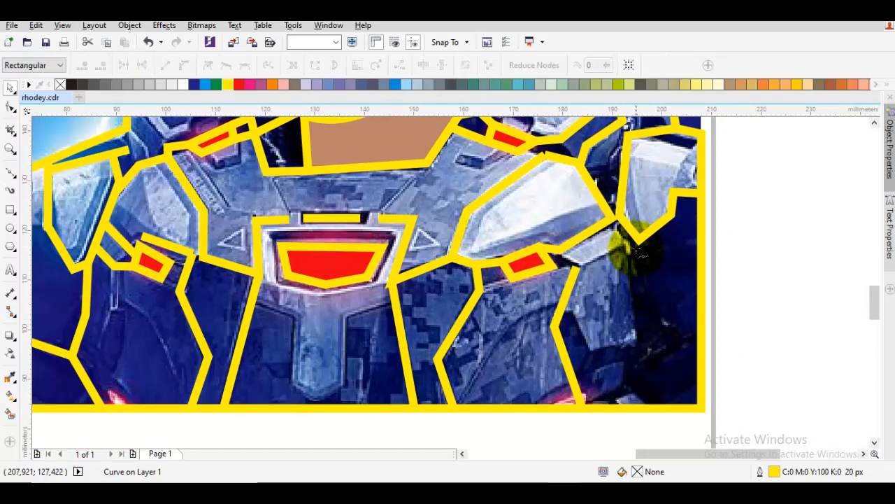
pyautogui.click(634, 239)
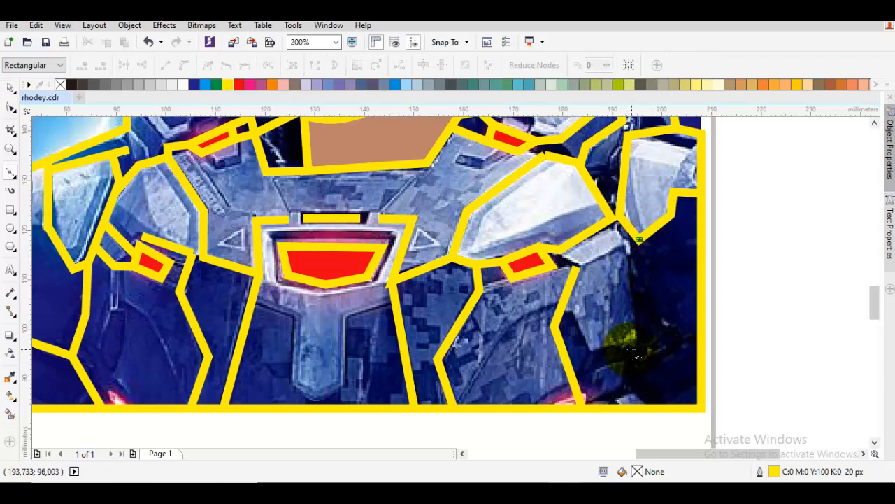
pyautogui.doubleClick(636, 347)
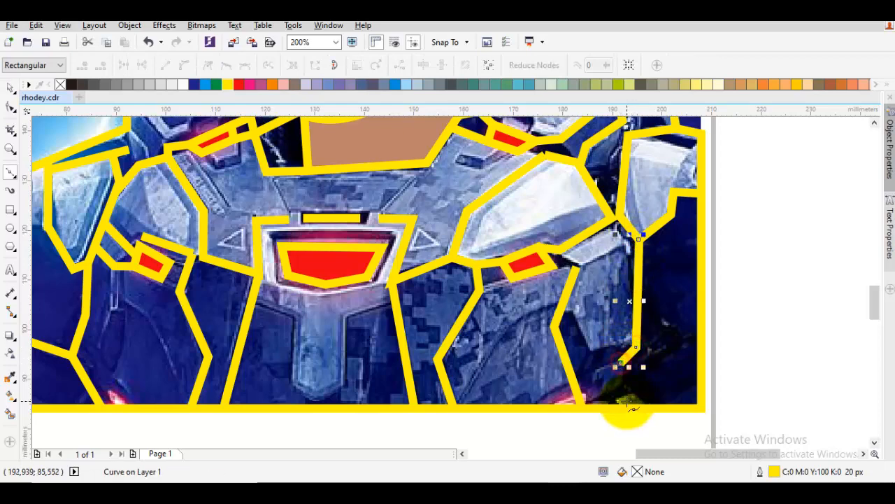
pyautogui.scroll(-2, 628, 412)
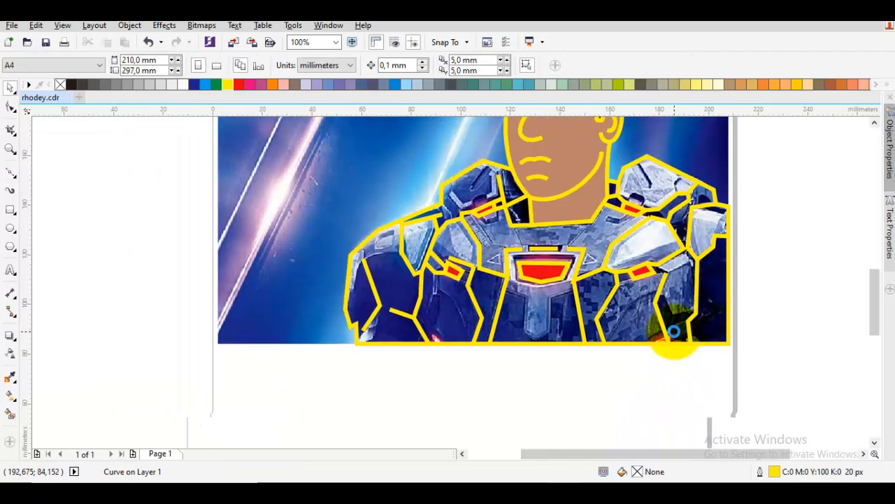
# - Trace the central chest plate from the left chest line below the red light, down to a point, and up to the right chest line
pyautogui.scroll(-1, 691, 336)
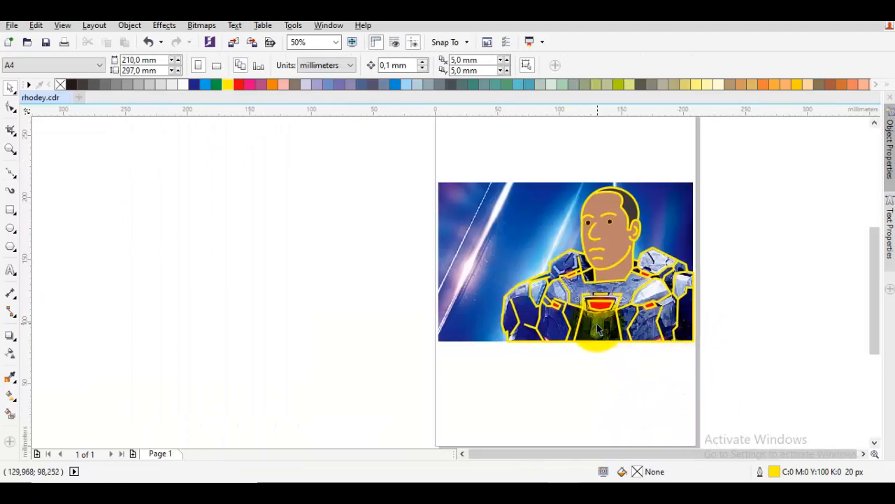
pyautogui.scroll(1, 591, 339)
pyautogui.scroll(2, 600, 329)
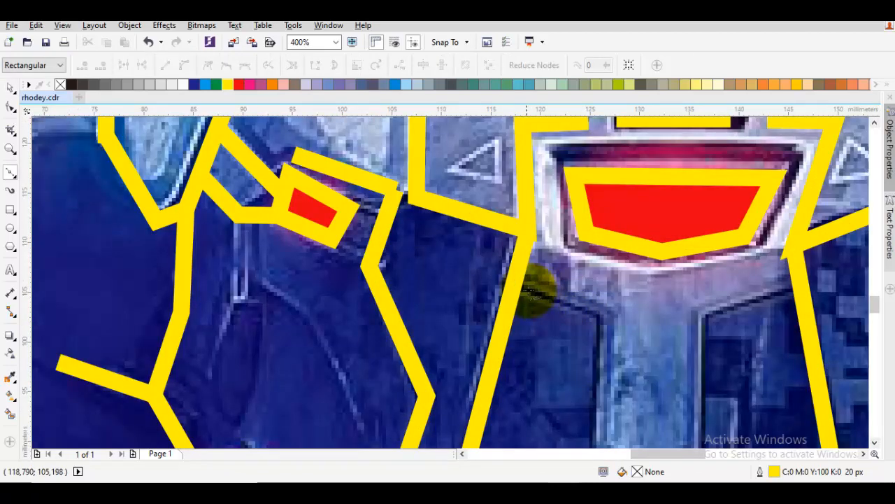
pyautogui.click(512, 287)
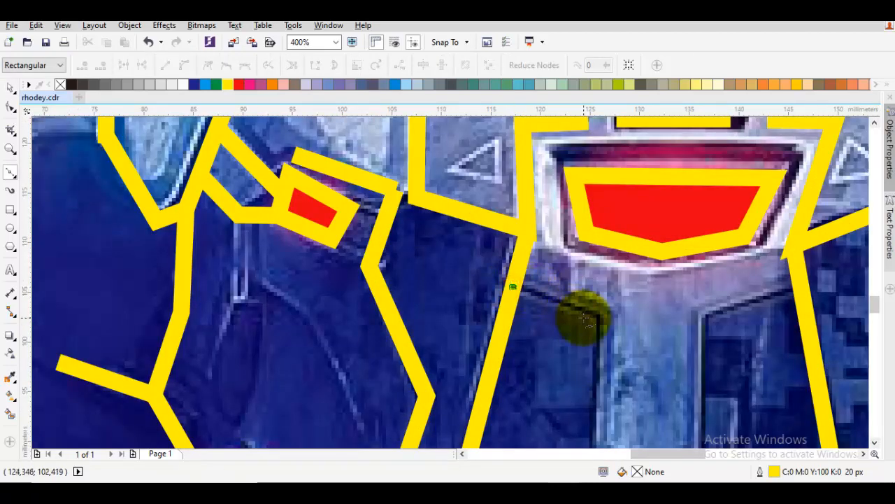
pyautogui.click(594, 315)
pyautogui.scroll(-1, 591, 318)
pyautogui.scroll(-1, 591, 318)
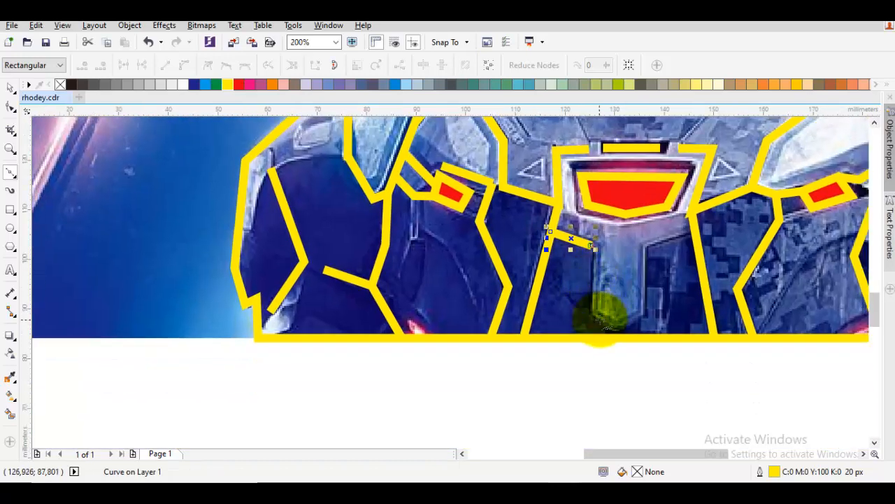
pyautogui.click(591, 313)
pyautogui.scroll(1, 620, 334)
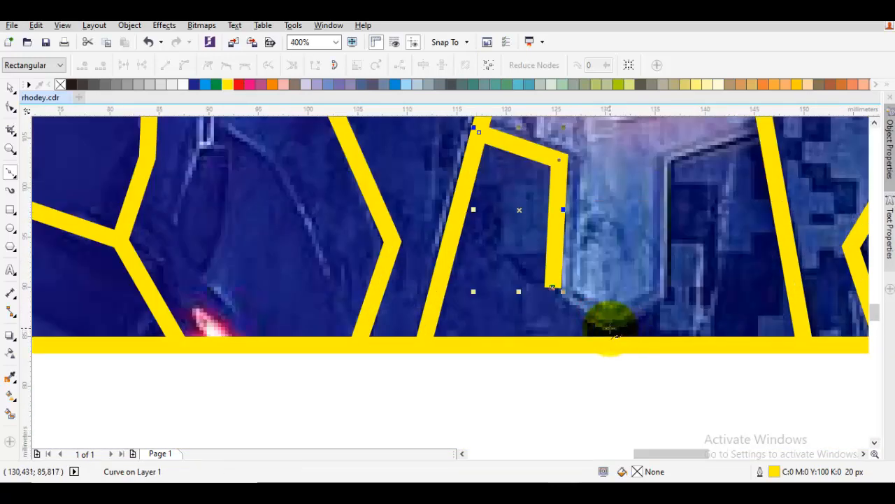
pyautogui.click(610, 328)
pyautogui.click(660, 290)
pyautogui.moveTo(665, 203); pyautogui.dragTo(630, 312)
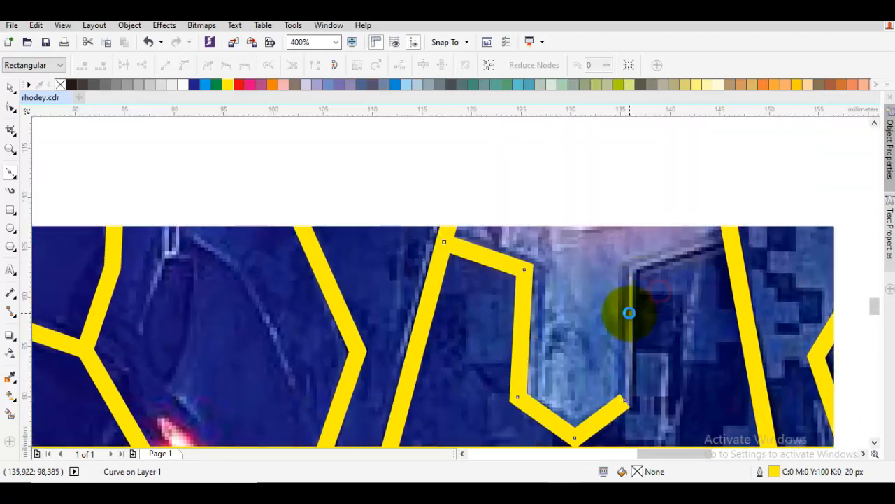
pyautogui.click(636, 271)
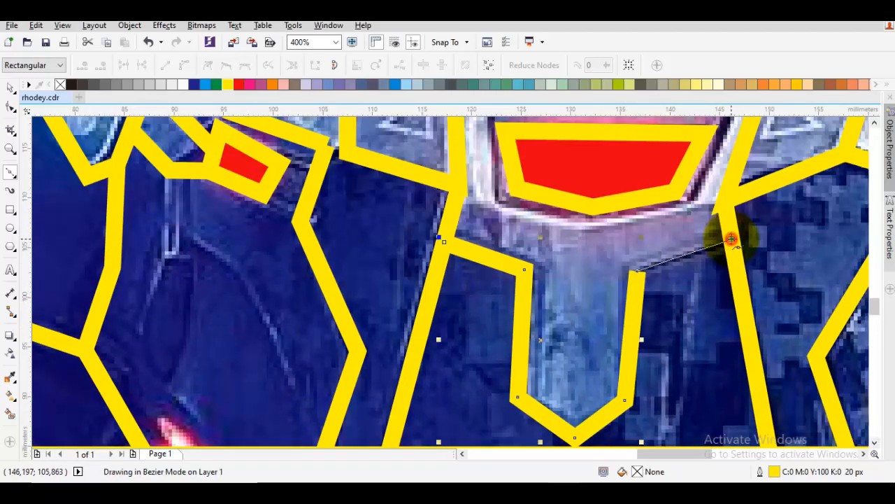
pyautogui.click(731, 239)
pyautogui.press('space')
pyautogui.press('Escape')
pyautogui.moveTo(731, 239); pyautogui.dragTo(691, 344)
pyautogui.click(694, 293)
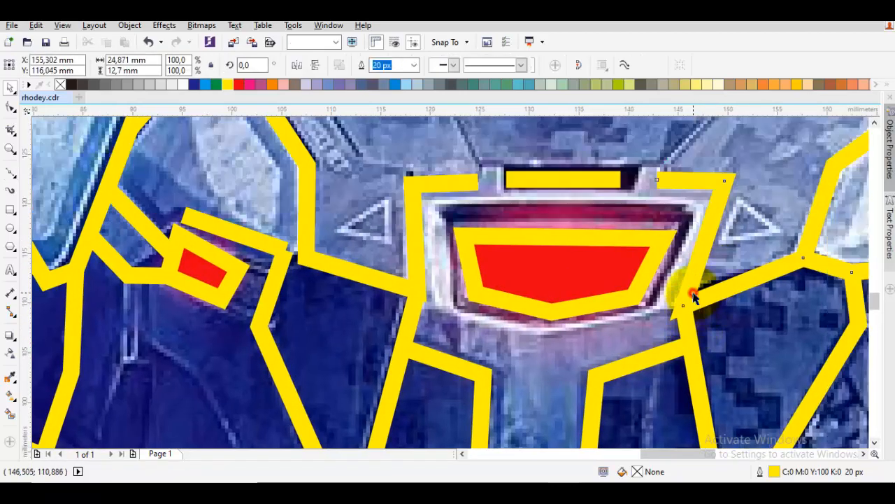
pyautogui.doubleClick(693, 294)
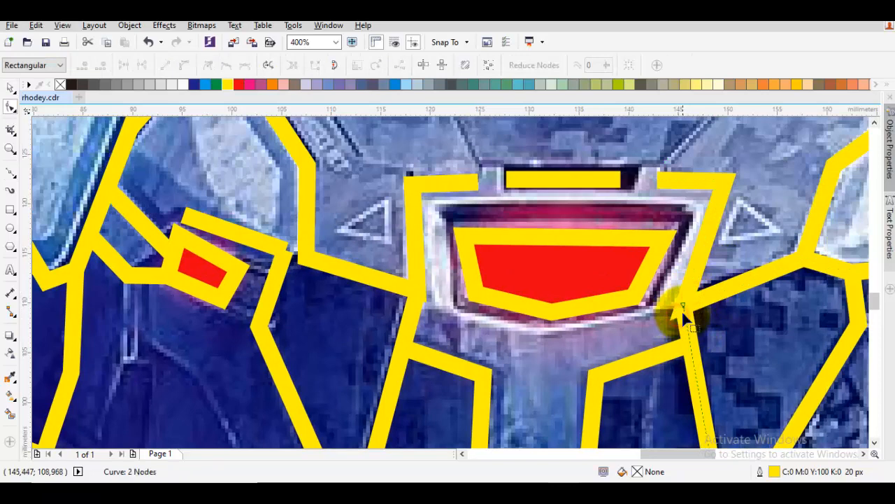
pyautogui.moveTo(683, 309); pyautogui.dragTo(727, 325)
pyautogui.press('space')
pyautogui.press('Escape')
# - Trace a closed five-cornered frame around the central red chest light, starting and ending at its lower tip
pyautogui.press('F5')
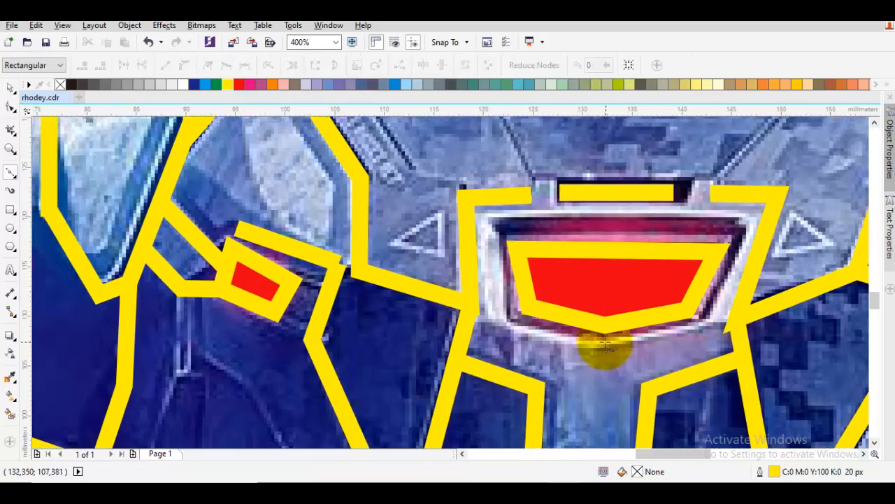
pyautogui.click(606, 345)
pyautogui.click(710, 319)
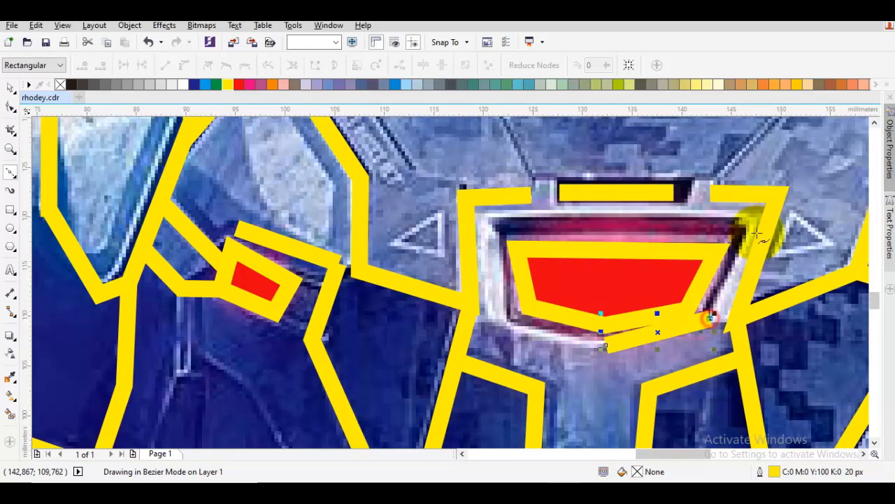
pyautogui.click(743, 221)
pyautogui.click(484, 219)
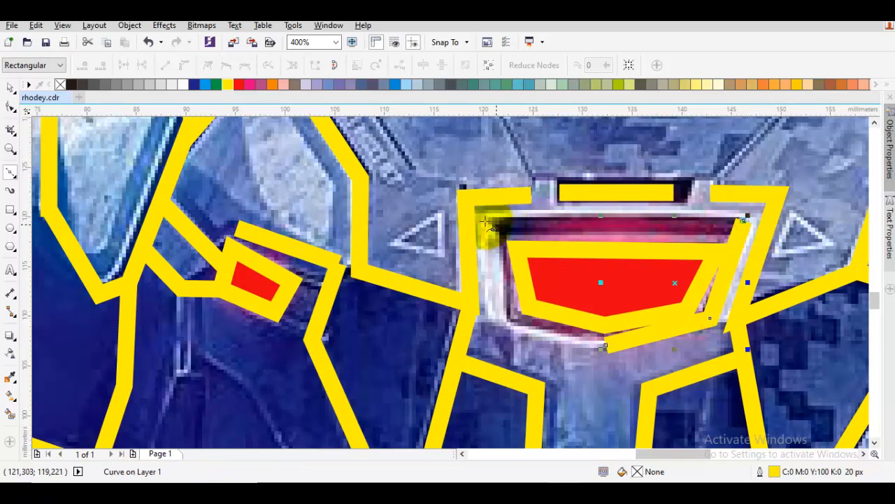
pyautogui.click(508, 326)
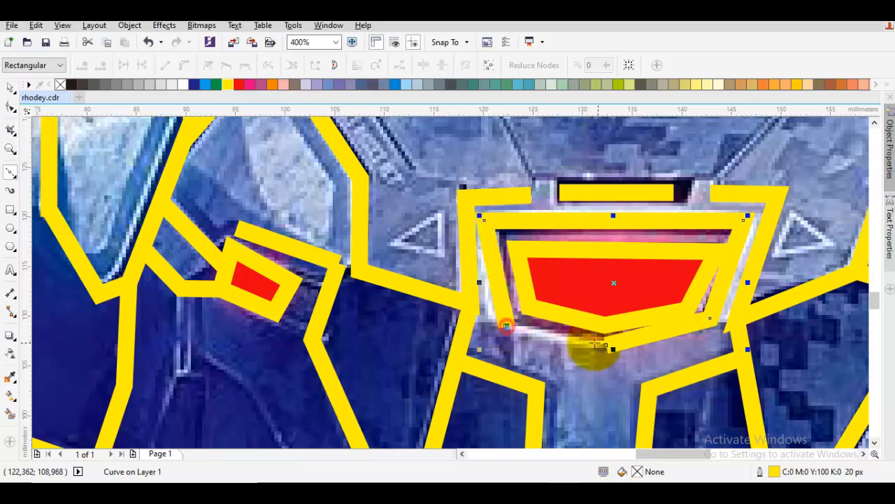
pyautogui.click(607, 345)
pyautogui.press('space')
pyautogui.scroll(-2, 526, 378)
pyautogui.press('Escape')
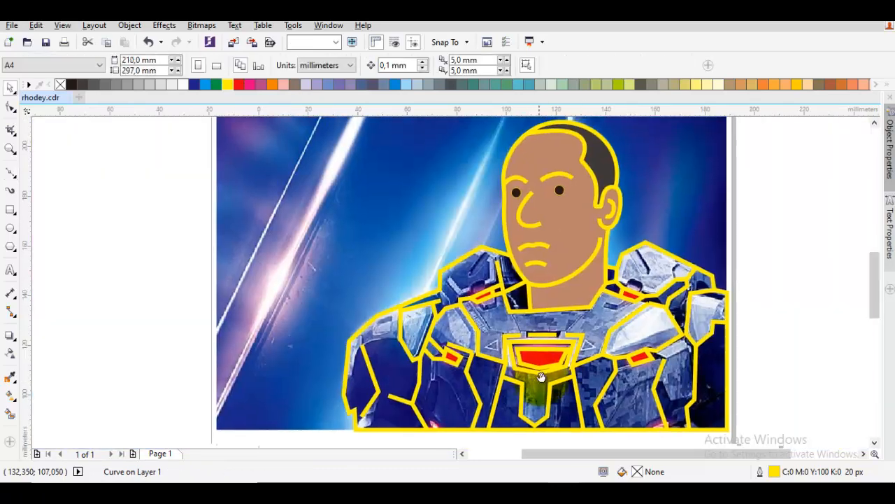
# - Trace the short diagonal groove on the right shoulder plate from its upper outline inward
pyautogui.moveTo(580, 305); pyautogui.dragTo(486, 279)
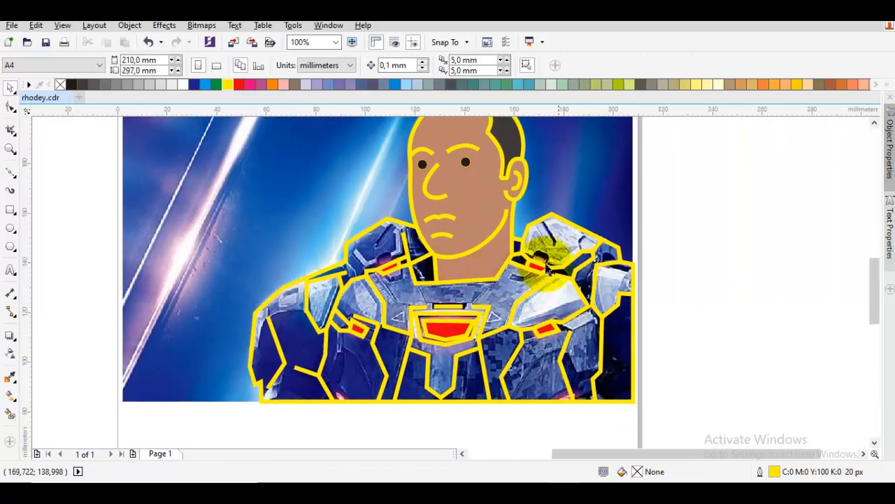
pyautogui.scroll(2, 554, 240)
pyautogui.press('space')
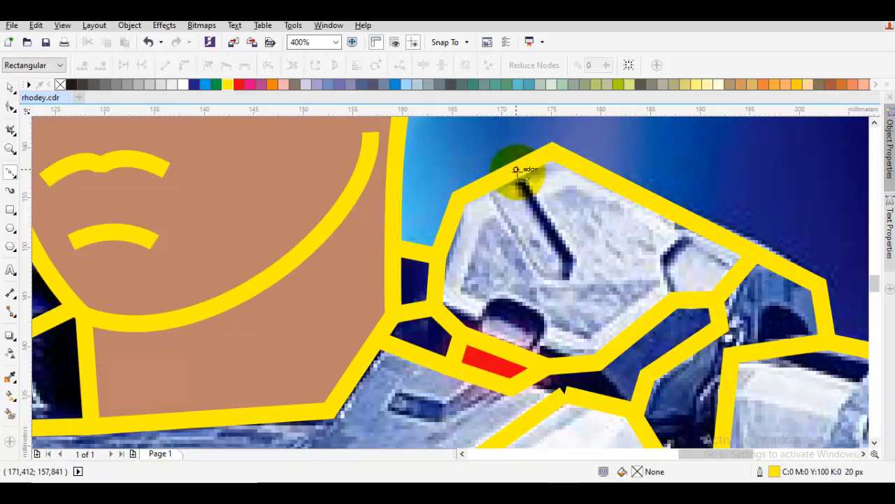
pyautogui.click(561, 260)
pyautogui.scroll(-1, 566, 273)
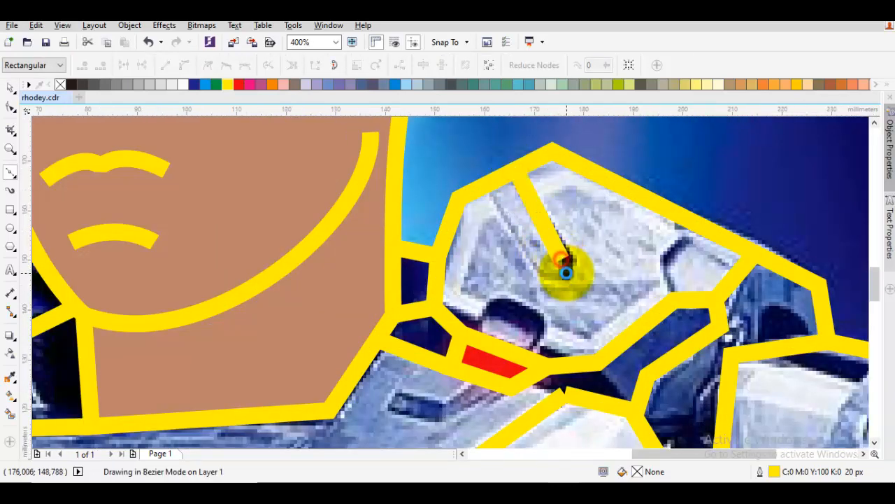
pyautogui.moveTo(393, 284); pyautogui.dragTo(520, 284)
pyautogui.scroll(1, 359, 256)
pyautogui.press('space')
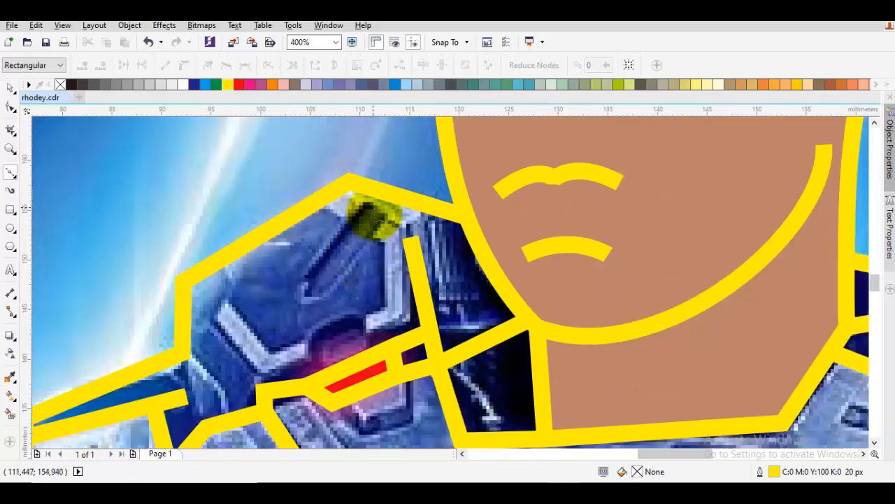
pyautogui.scroll(-1, 363, 249)
# - Fill the armor's body outline with dark purple-grey C:83 M:84 Y:59 K:34
pyautogui.click(363, 249)
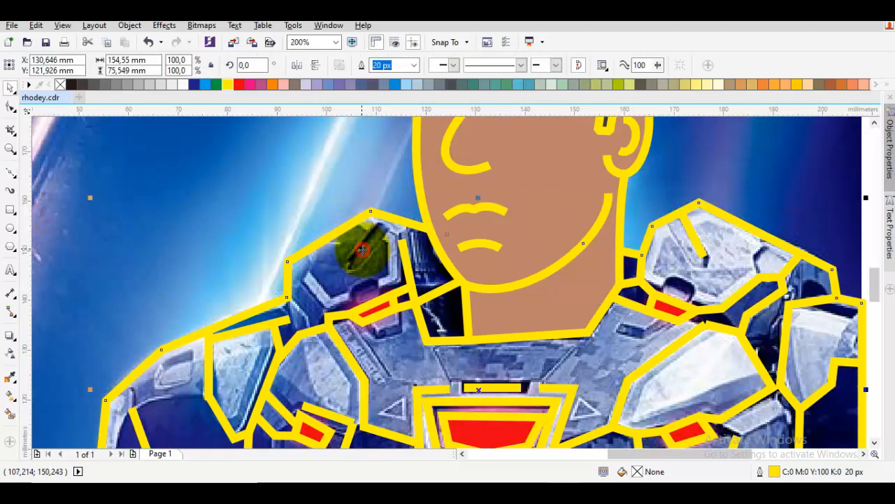
pyautogui.scroll(-2, 362, 248)
pyautogui.scroll(1, 361, 248)
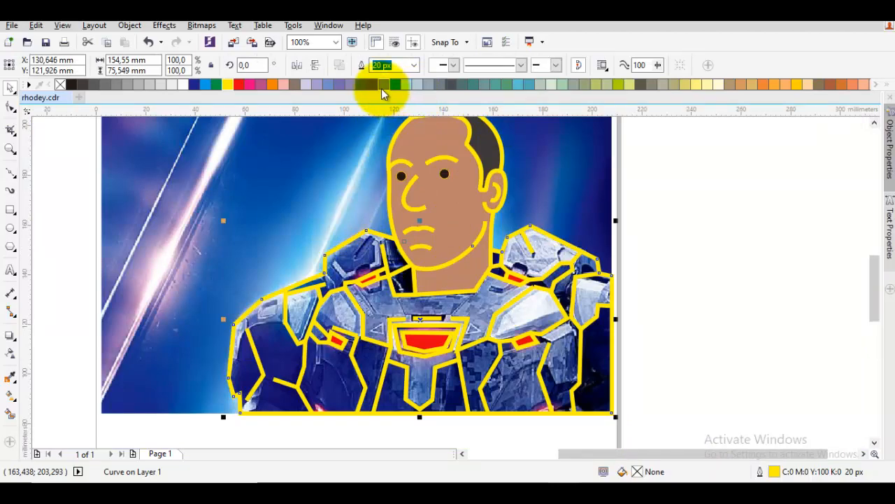
pyautogui.moveTo(375, 86); pyautogui.dragTo(431, 120)
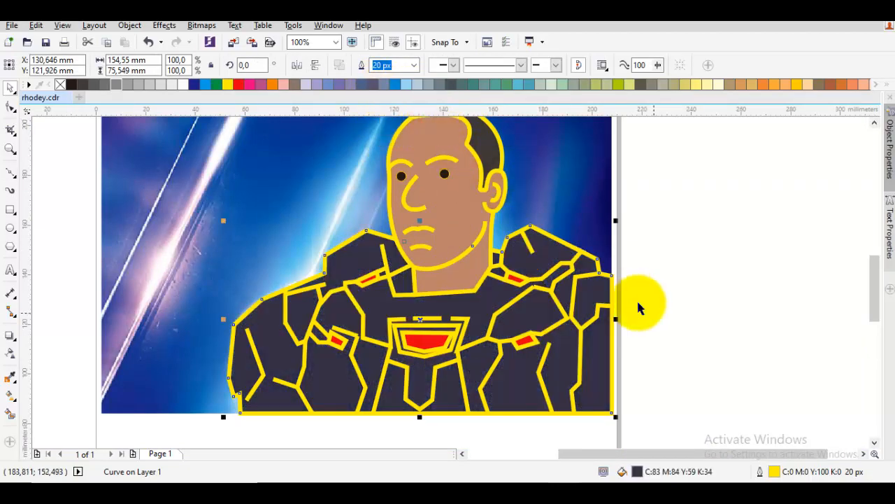
pyautogui.click(663, 318)
# - Select all traced shapes of the figure and set their outline color to black (K:100)
pyautogui.scroll(-1, 664, 319)
pyautogui.moveTo(471, 223); pyautogui.dragTo(418, 186)
pyautogui.click(774, 299)
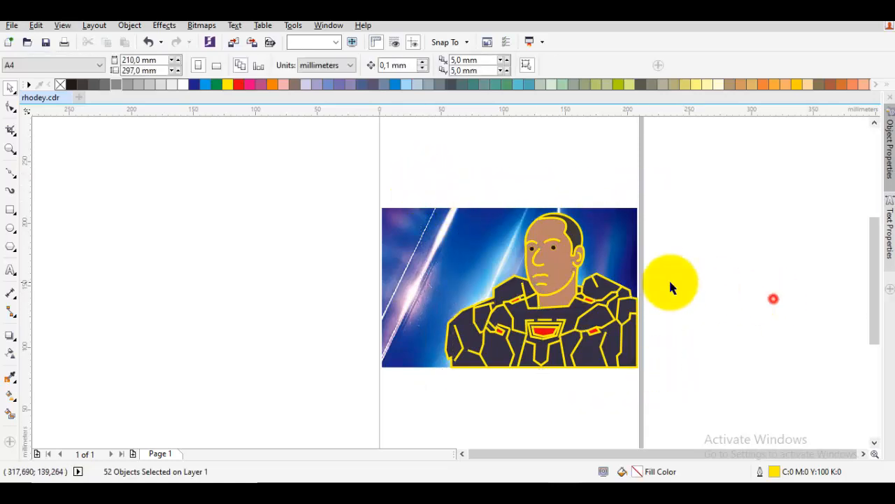
pyautogui.moveTo(682, 385); pyautogui.dragTo(411, 183)
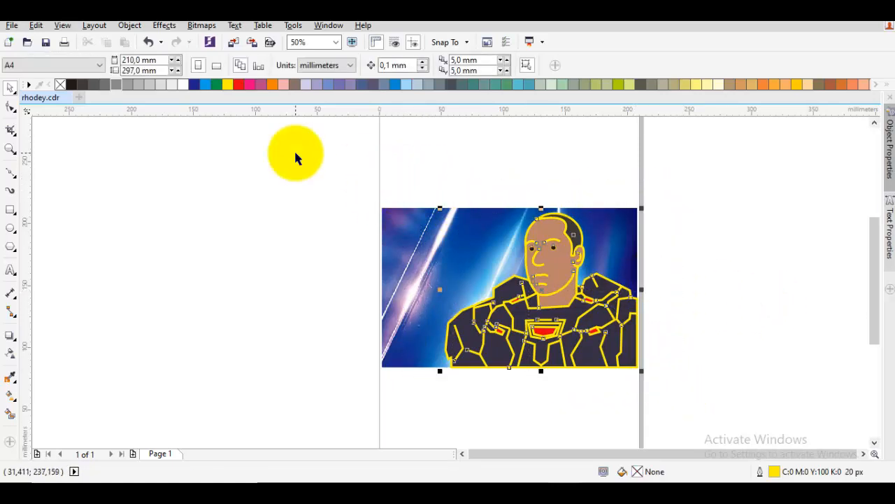
pyautogui.rightClick(71, 83)
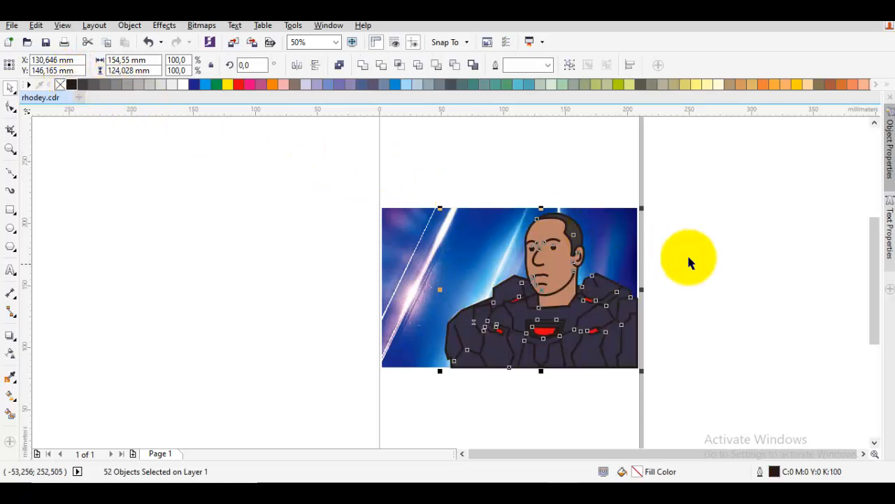
pyautogui.click(718, 263)
# - Remove the outline from both black eye circles
pyautogui.scroll(3, 518, 245)
pyautogui.click(578, 253)
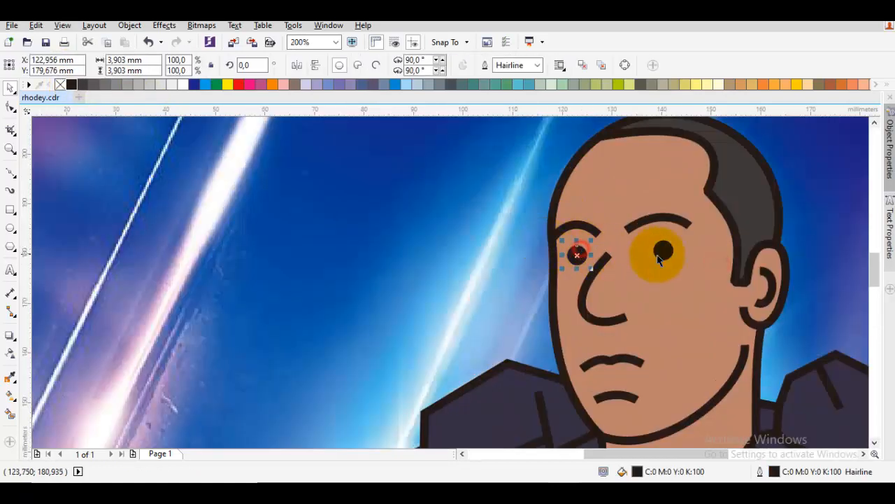
pyautogui.keyDown('shift'); pyautogui.click(663, 250); pyautogui.keyUp('shift')
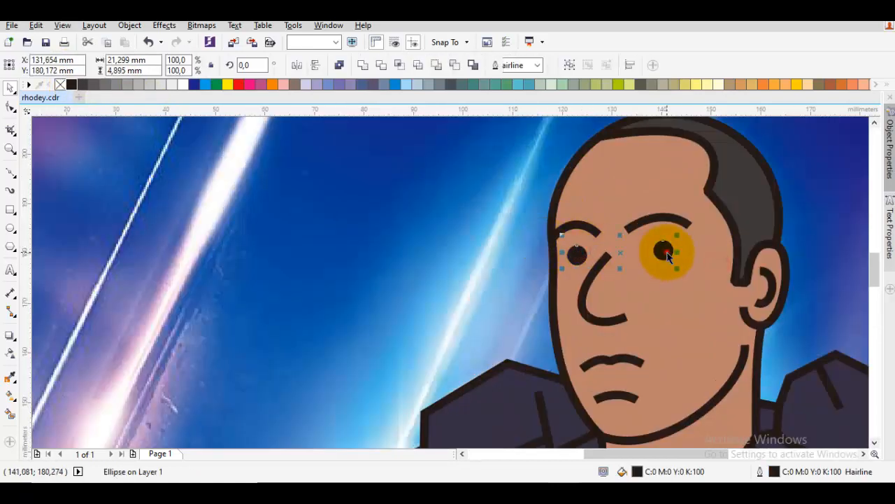
pyautogui.rightClick(61, 83)
pyautogui.click(254, 136)
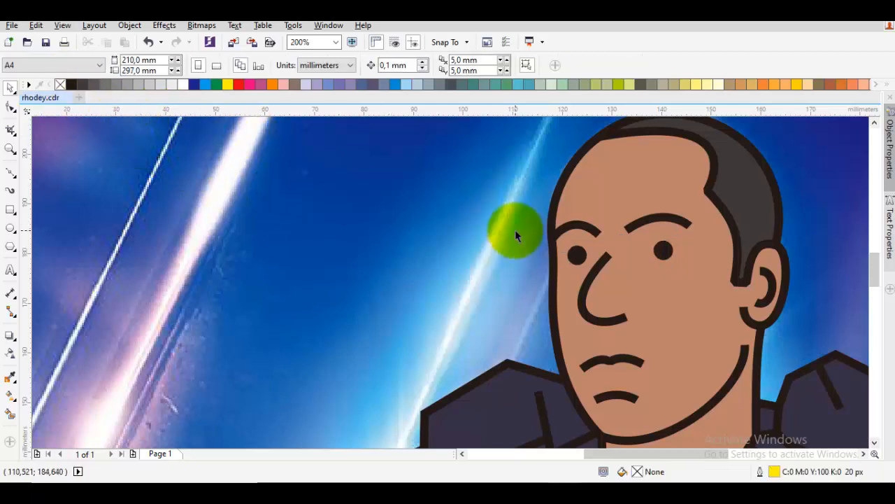
pyautogui.moveTo(578, 252); pyautogui.dragTo(663, 249)
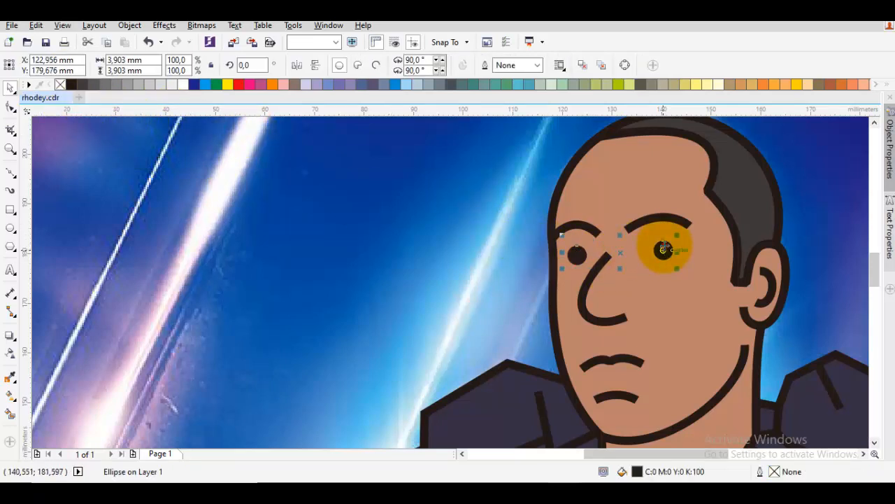
pyautogui.keyDown('shift'); pyautogui.click(664, 248); pyautogui.keyUp('shift')
pyautogui.rightClick(61, 84)
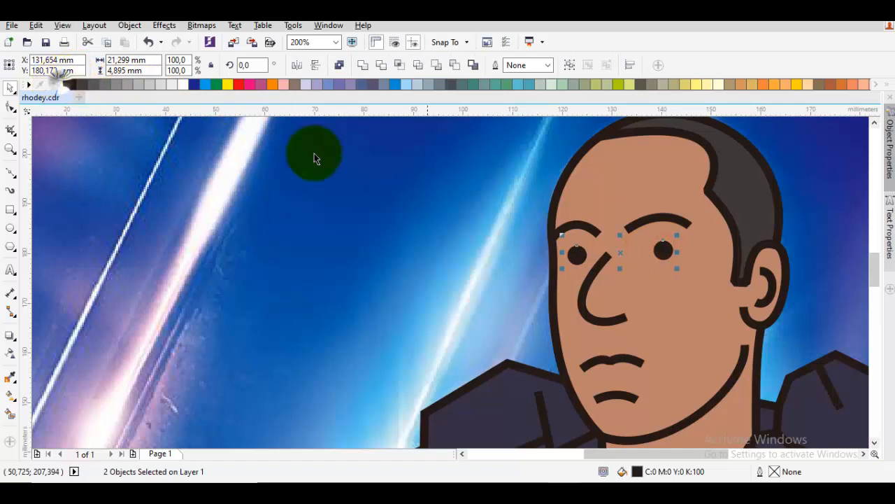
pyautogui.click(505, 214)
# - Select the whole traced figure and place a copy of it on the empty area to the right of the page
pyautogui.scroll(-2, 507, 217)
pyautogui.moveTo(639, 292); pyautogui.dragTo(583, 270)
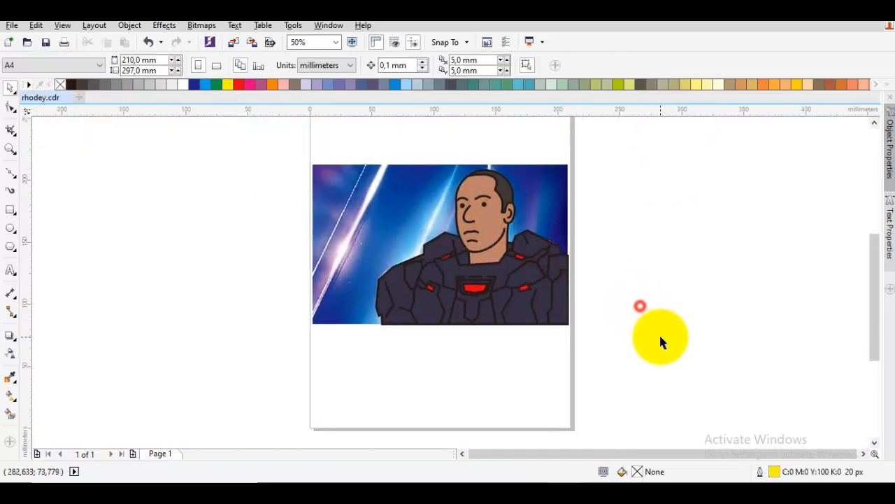
pyautogui.moveTo(660, 335); pyautogui.dragTo(342, 130)
pyautogui.moveTo(535, 208); pyautogui.dragTo(352, 212)
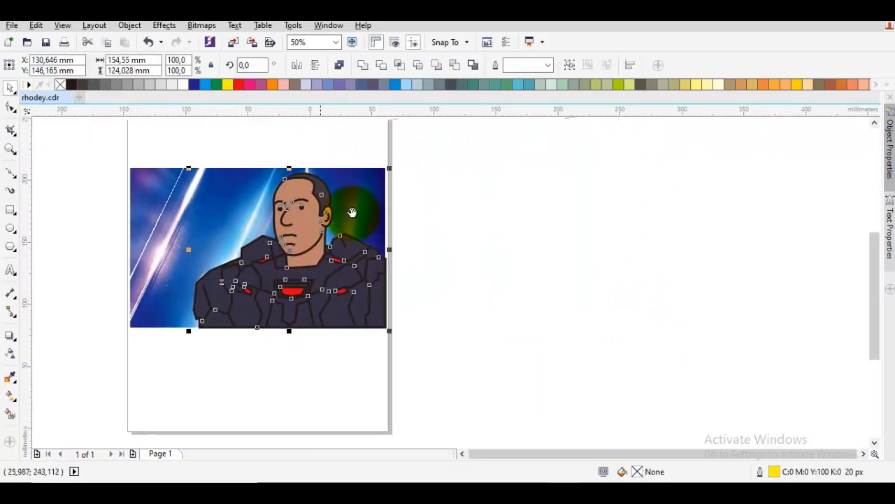
pyautogui.moveTo(296, 234); pyautogui.dragTo(651, 233)
pyautogui.rightClick(650, 233)
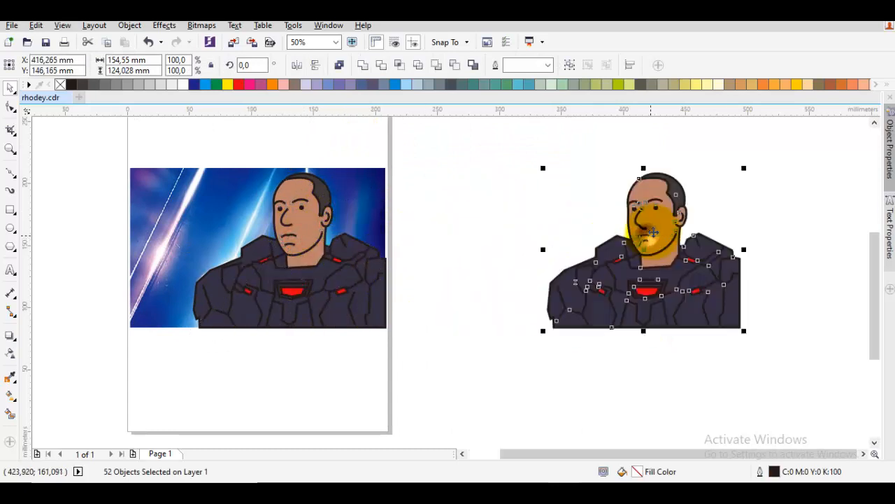
# - Group all objects of the copied figure and deselect the group
pyautogui.rightClick(651, 238)
pyautogui.click(703, 259)
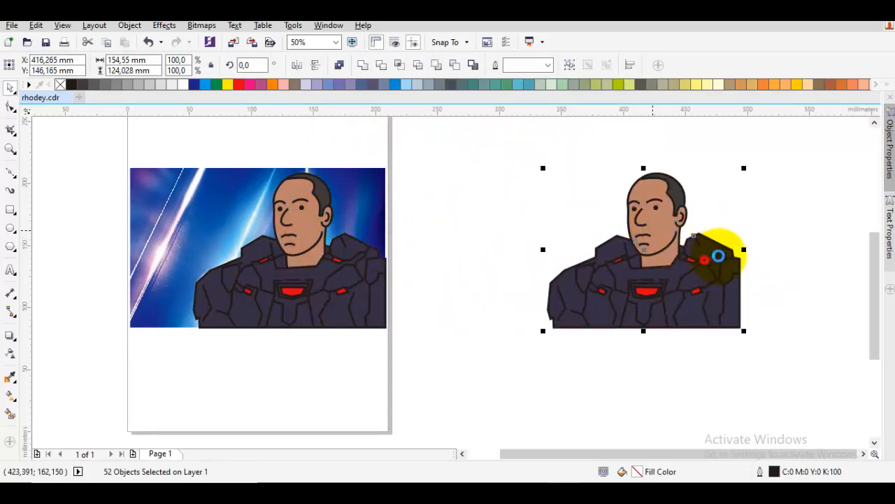
pyautogui.click(794, 242)
pyautogui.click(647, 333)
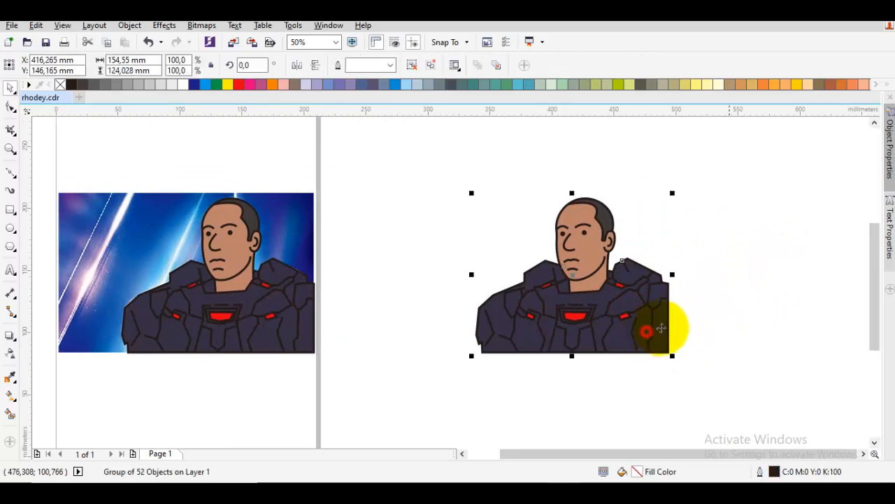
pyautogui.click(735, 304)
pyautogui.moveTo(719, 299); pyautogui.dragTo(690, 306)
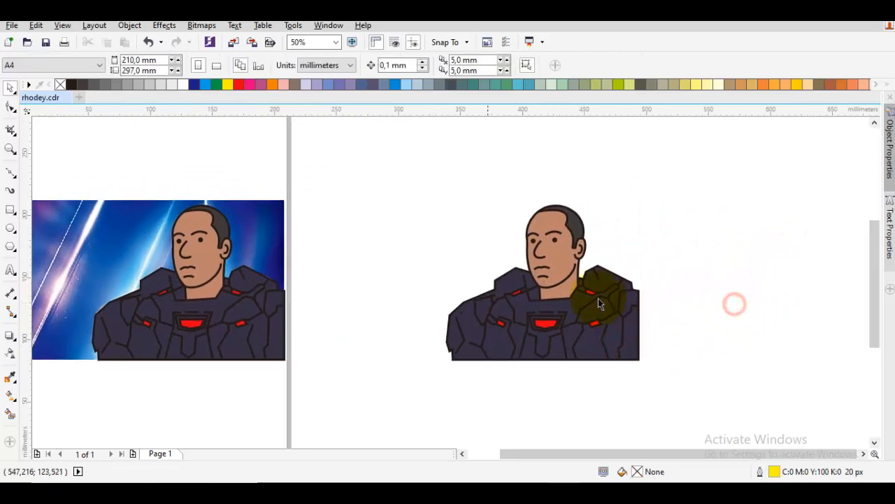
# - Draw a rectangle about 146 × 80 mm over the copied figure and fill it with pink C:1 M:82 Y:0 K:0
pyautogui.click(10, 208)
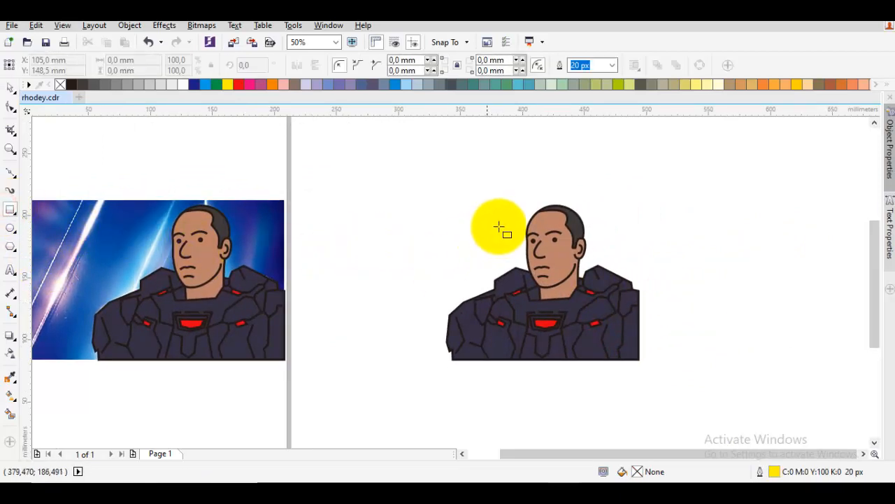
pyautogui.moveTo(453, 223)
pyautogui.mouseDown()
pyautogui.moveTo(631, 311)
pyautogui.moveTo(632, 322)
pyautogui.mouseUp()
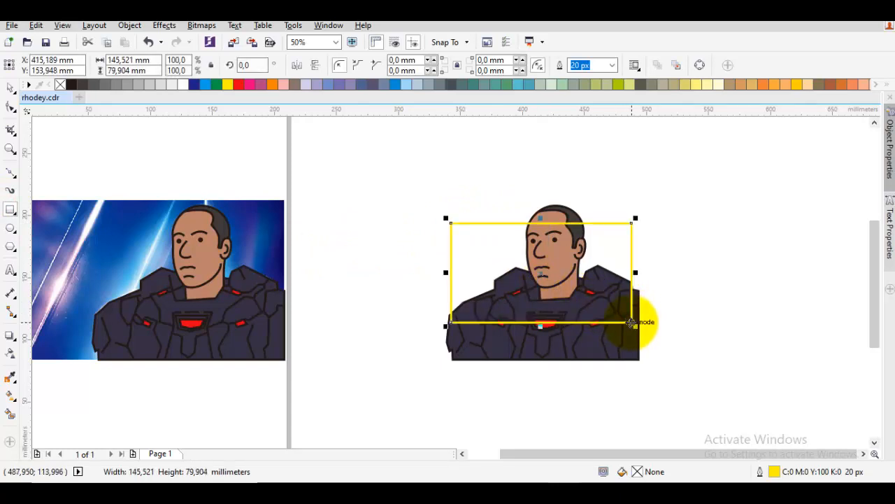
pyautogui.click(250, 85)
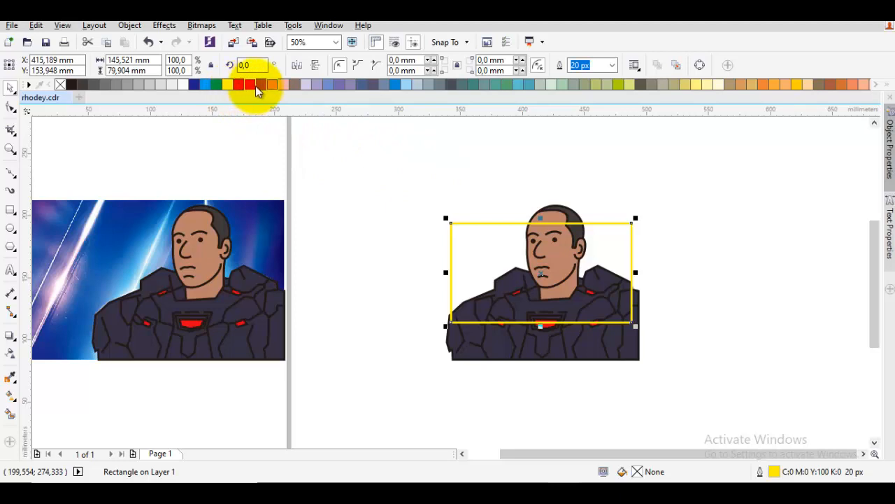
pyautogui.click(251, 85)
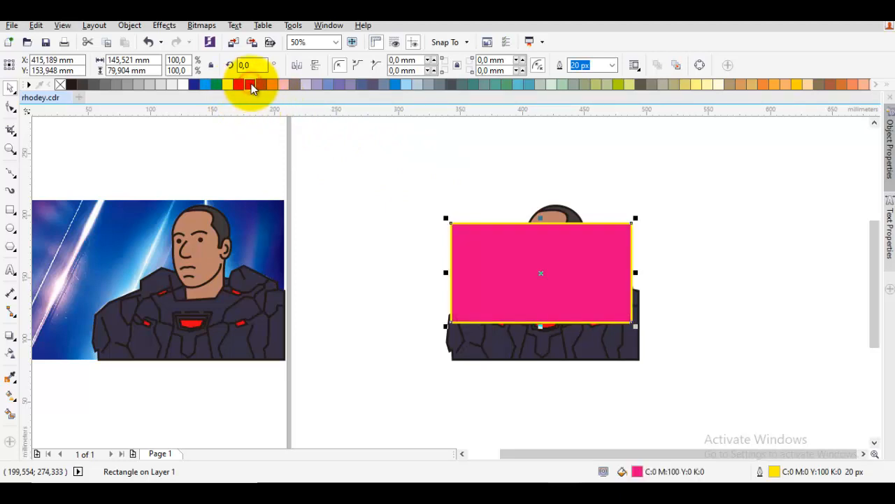
pyautogui.click(251, 86)
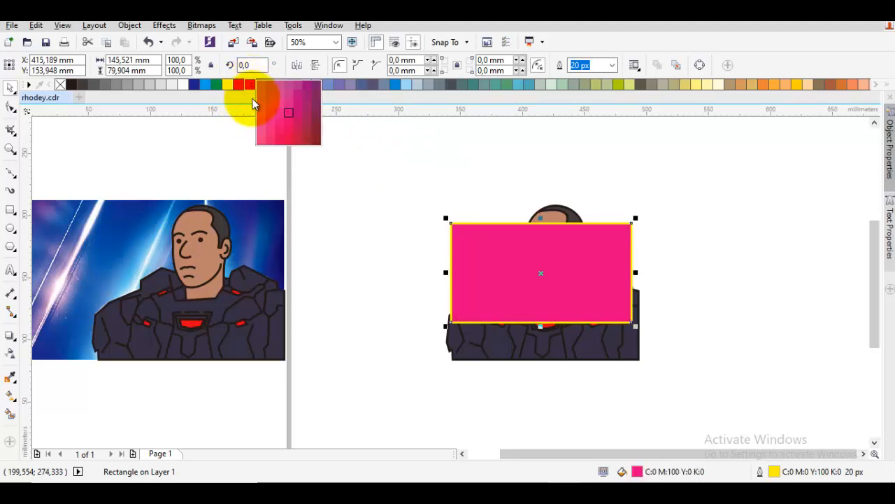
pyautogui.click(261, 114)
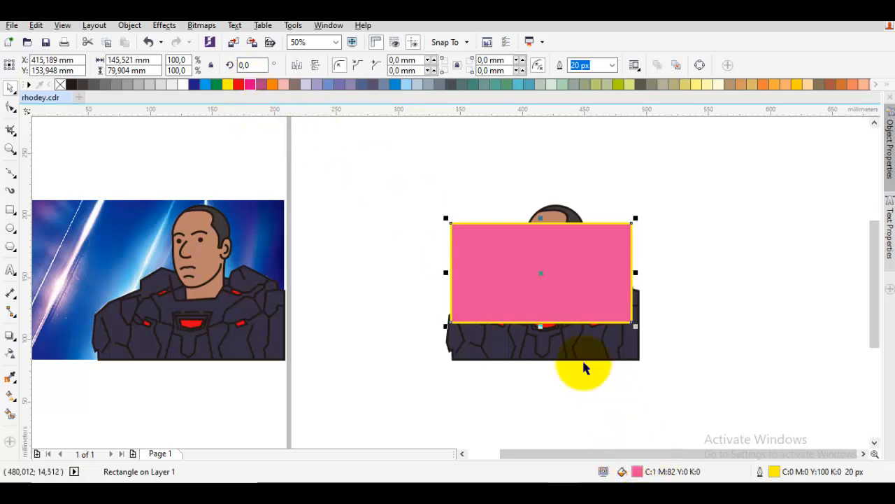
# - Send the pink rectangle to the back of the layer, behind the copied figure
pyautogui.rightClick(566, 267)
pyautogui.moveTo(622, 335)
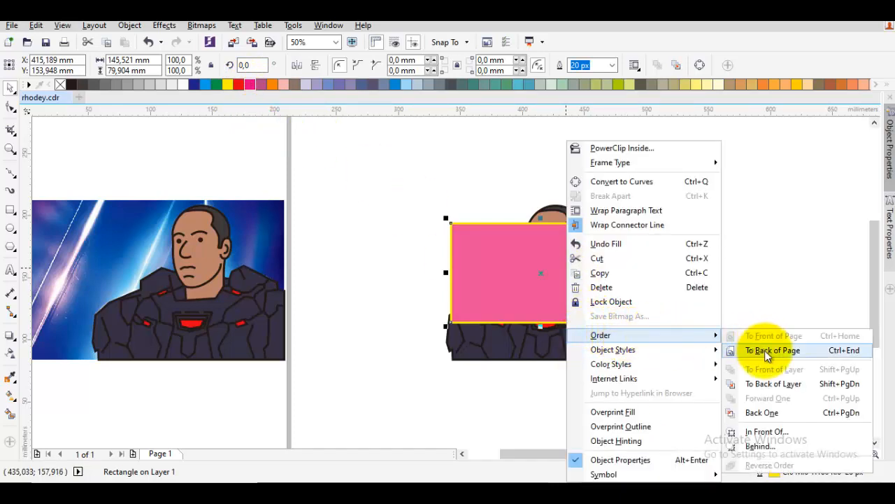
pyautogui.click(767, 384)
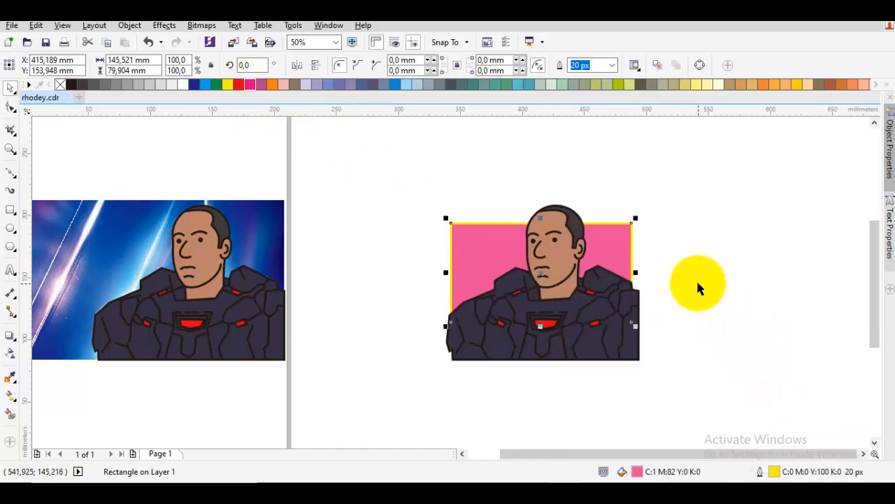
# - Lighten the rectangle's fill to C:0 M:56 Y:0 K:0, remove its yellow outline and deselect it
pyautogui.doubleClick(637, 471)
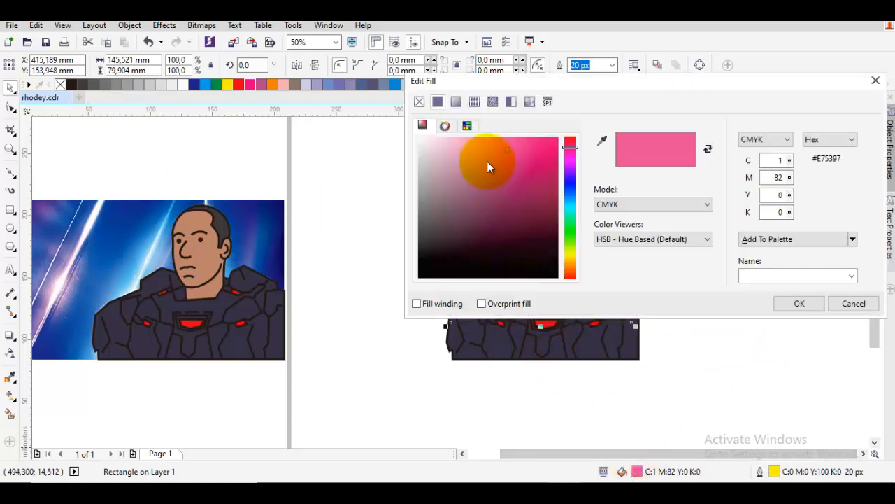
pyautogui.moveTo(487, 161); pyautogui.dragTo(477, 139)
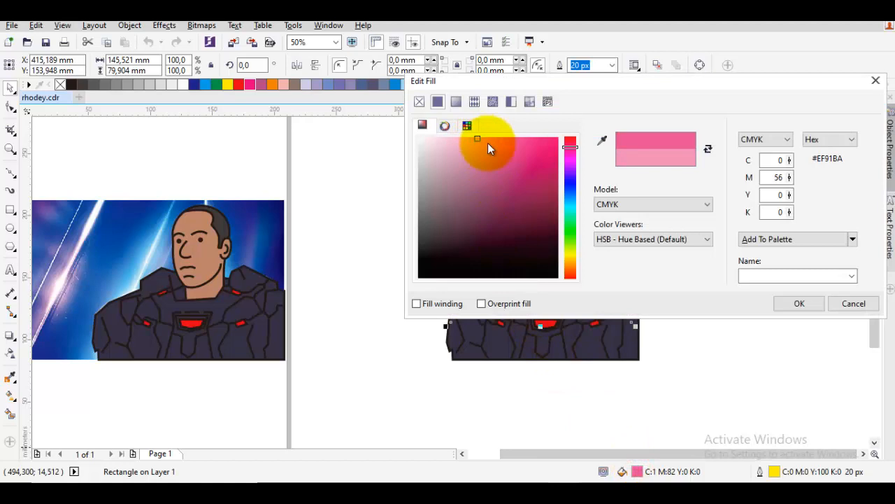
pyautogui.click(775, 302)
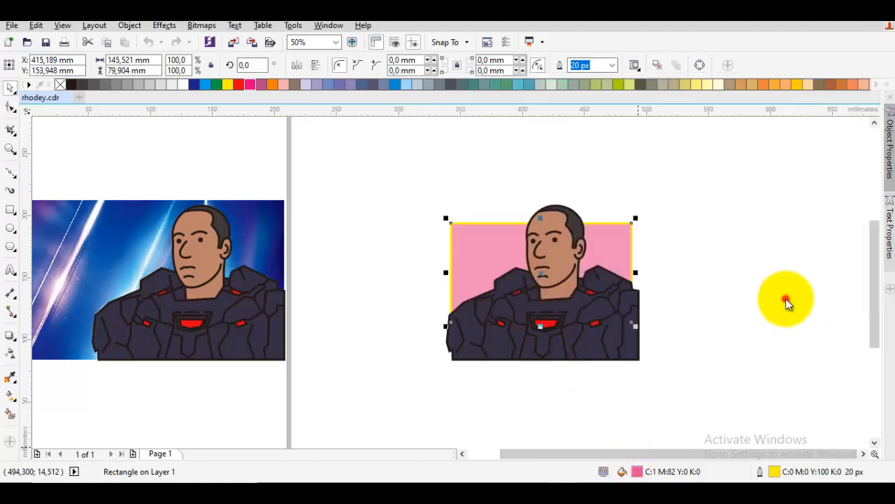
pyautogui.rightClick(59, 85)
pyautogui.click(425, 199)
pyautogui.click(374, 180)
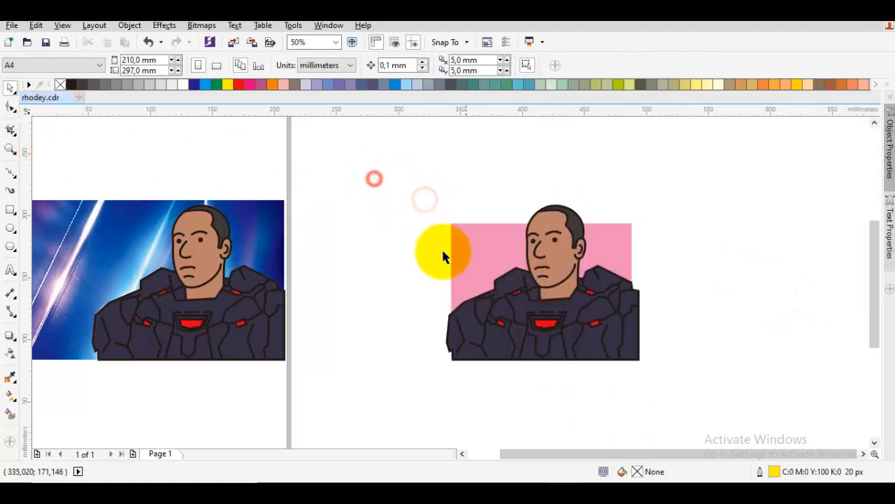
# - Narrow the pink rectangle slightly by moving its left edge inward, and group it with the copied figure
pyautogui.click(472, 256)
pyautogui.moveTo(450, 273); pyautogui.dragTo(460, 274)
pyautogui.moveTo(394, 180); pyautogui.dragTo(675, 382)
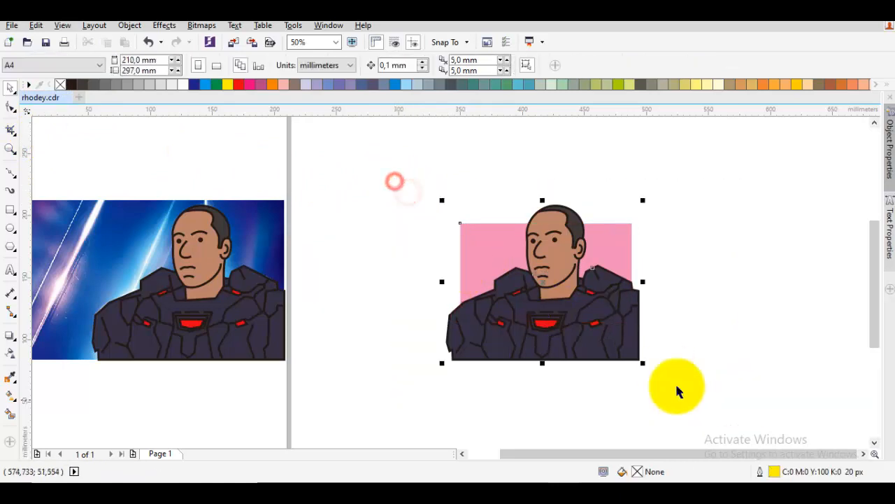
pyautogui.rightClick(585, 327)
pyautogui.click(636, 107)
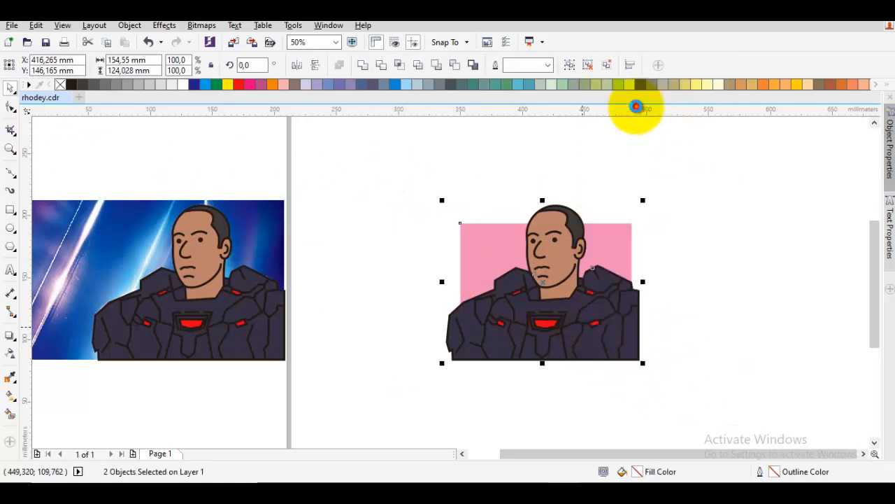
pyautogui.click(661, 173)
pyautogui.scroll(-1, 631, 254)
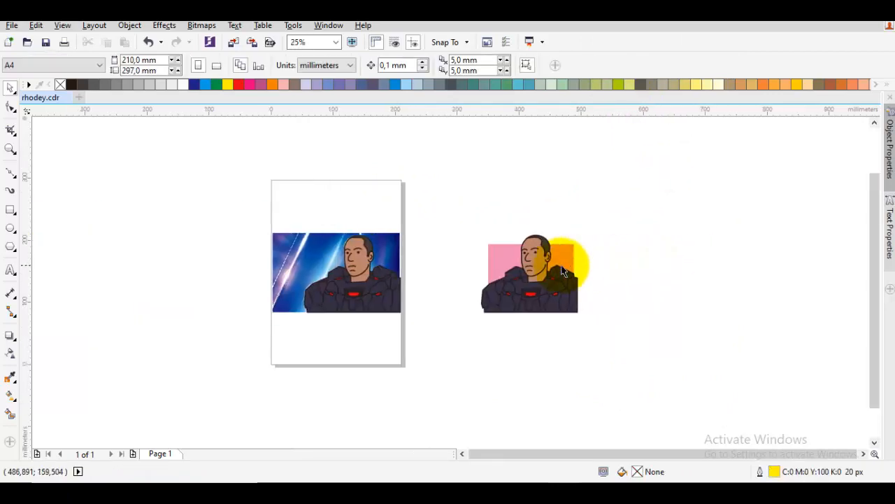
pyautogui.scroll(1, 563, 272)
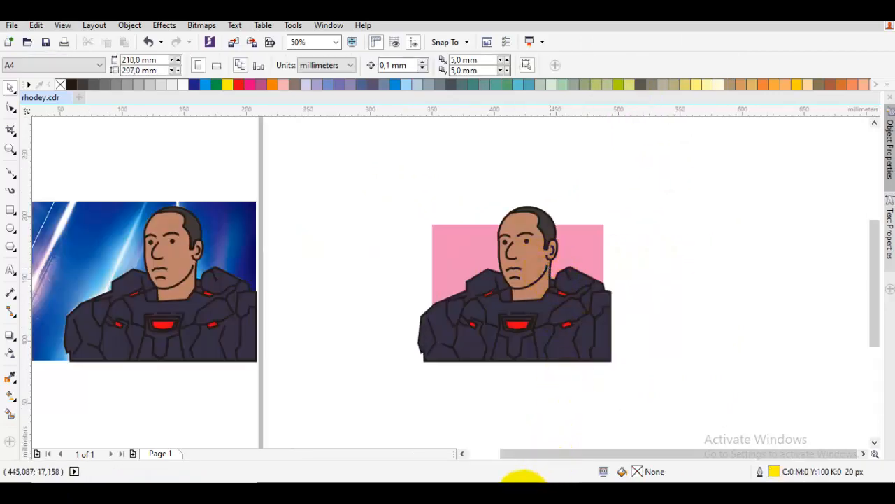